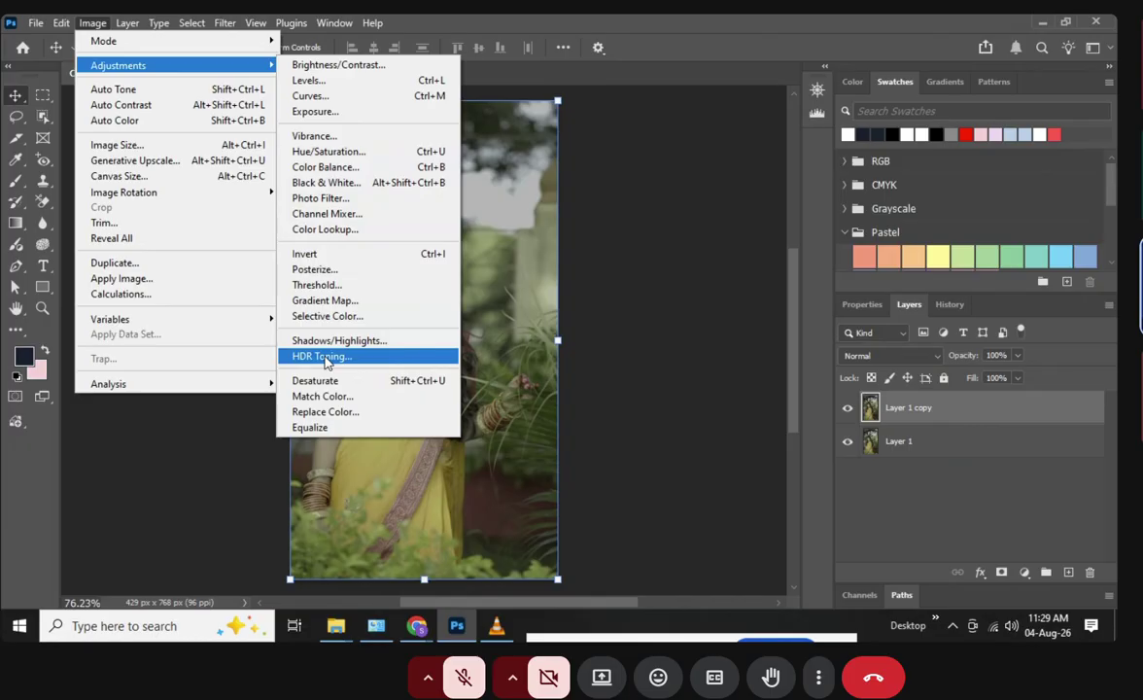
Start HDR Toning on the portrait, agreeing to flatten the document and keeping the photo in view beside the dialog
left_click(326, 359)
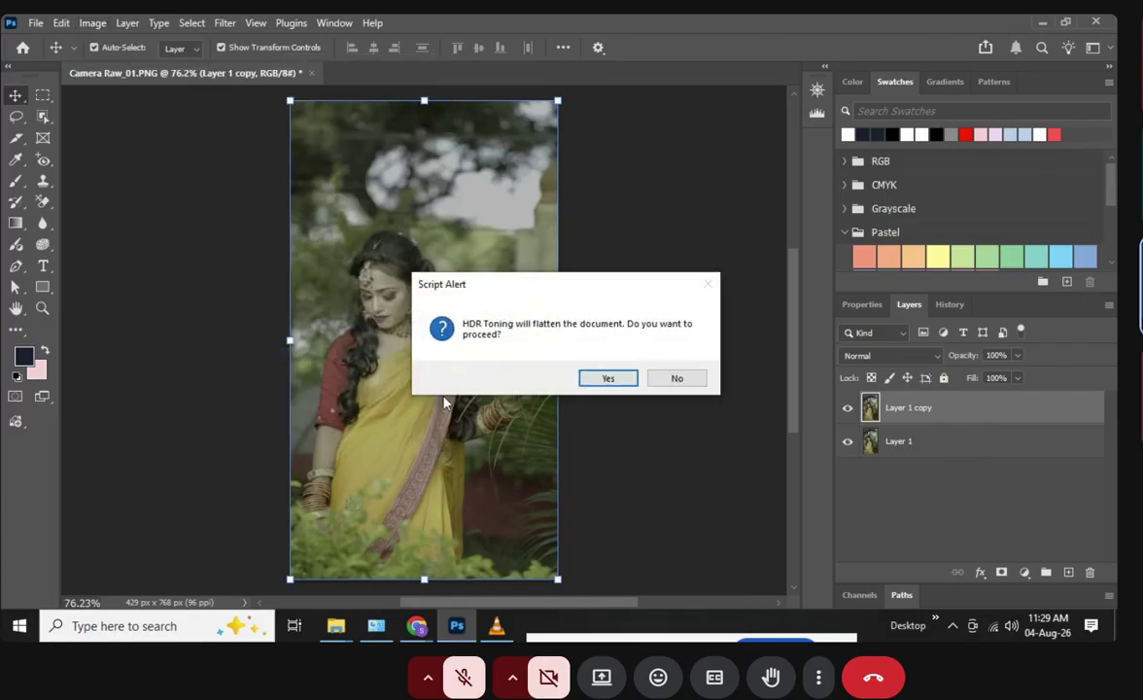
left_click(607, 380)
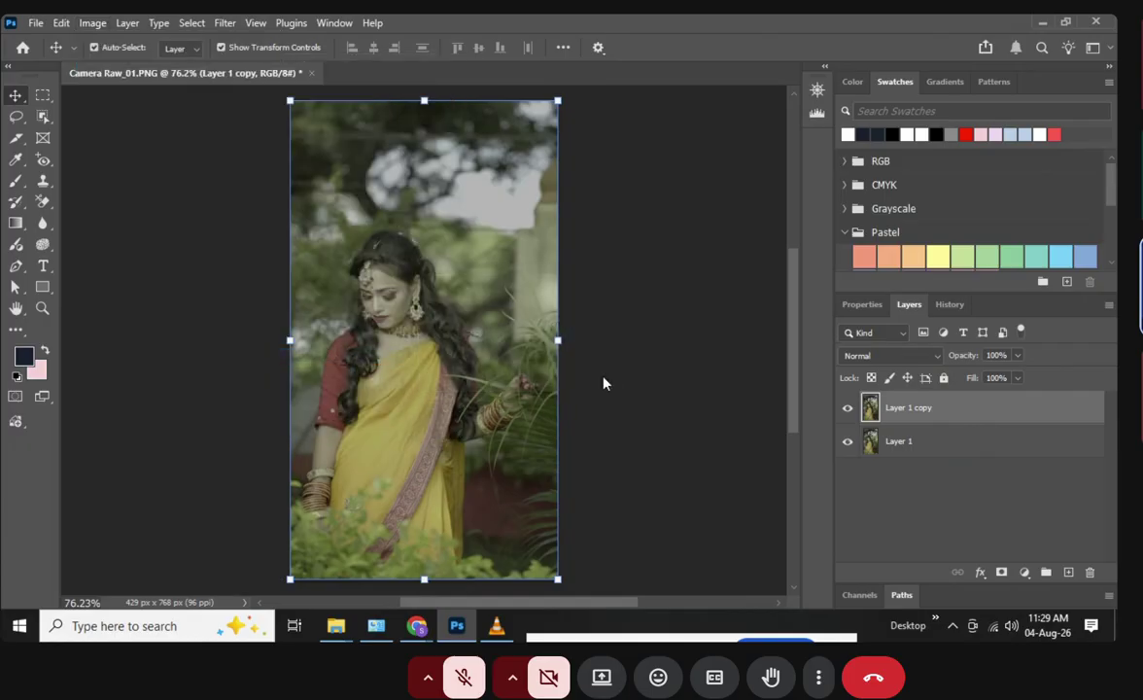
left_click_drag(590, 72, 814, 111)
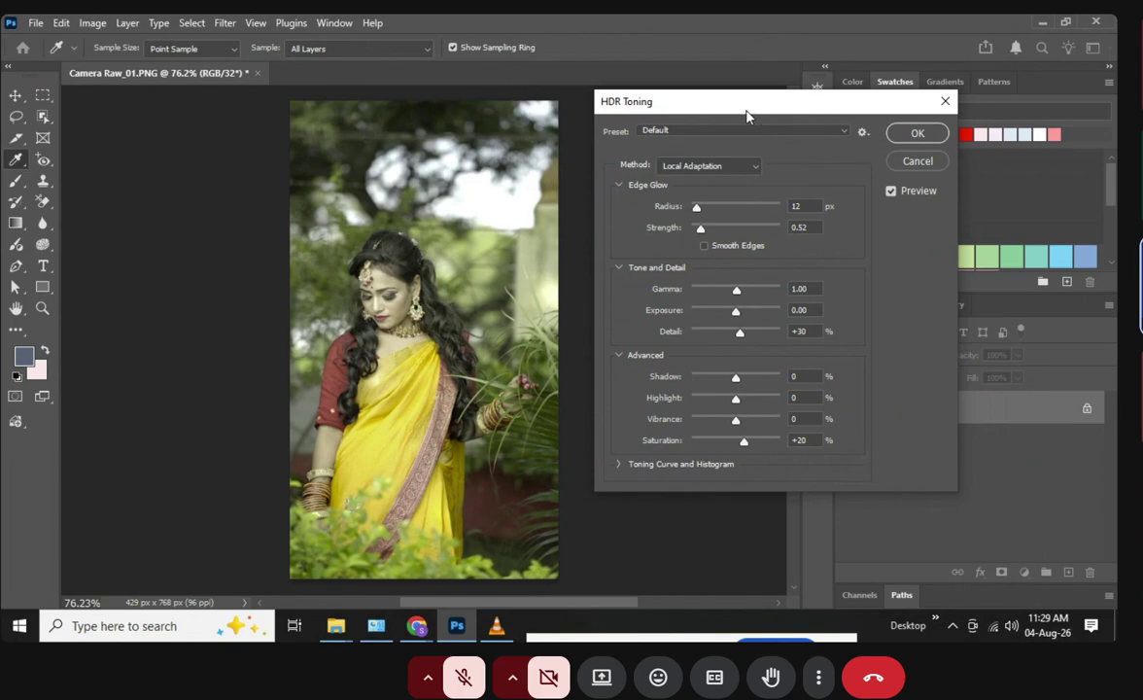
Set the HDR Toning Shadow to -100%, Vibrance to +100% and Saturation to +61%
left_click_drag(734, 378, 615, 377)
left_click_drag(753, 427, 860, 434)
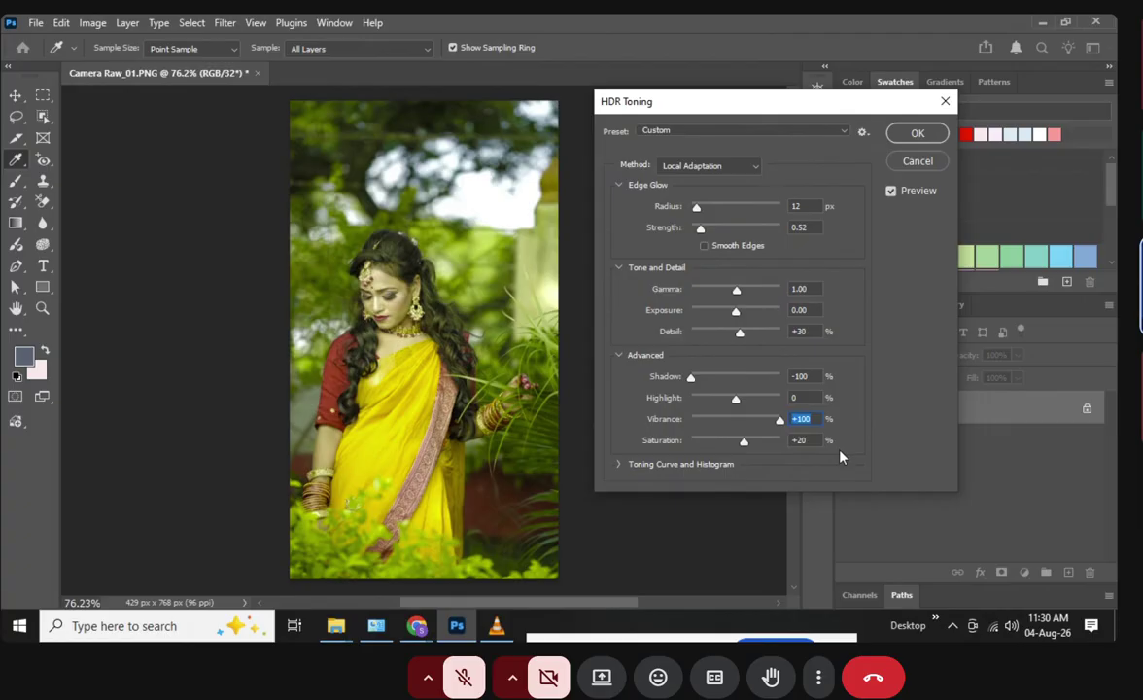
left_click_drag(779, 420, 746, 424)
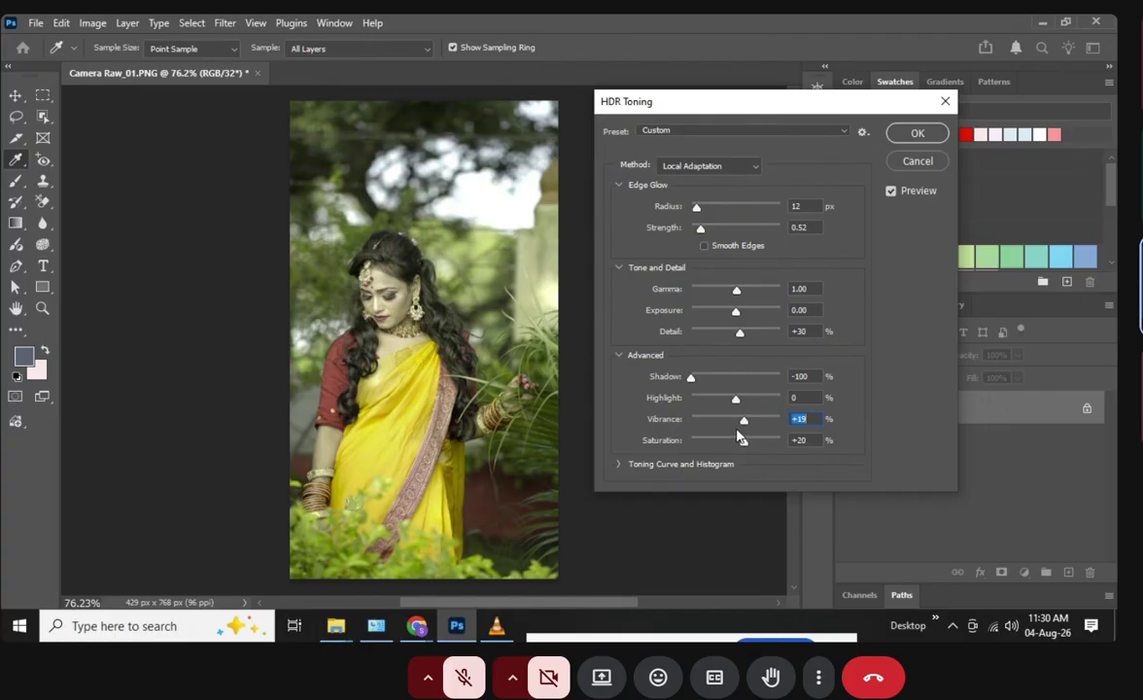
left_click_drag(745, 421, 870, 446)
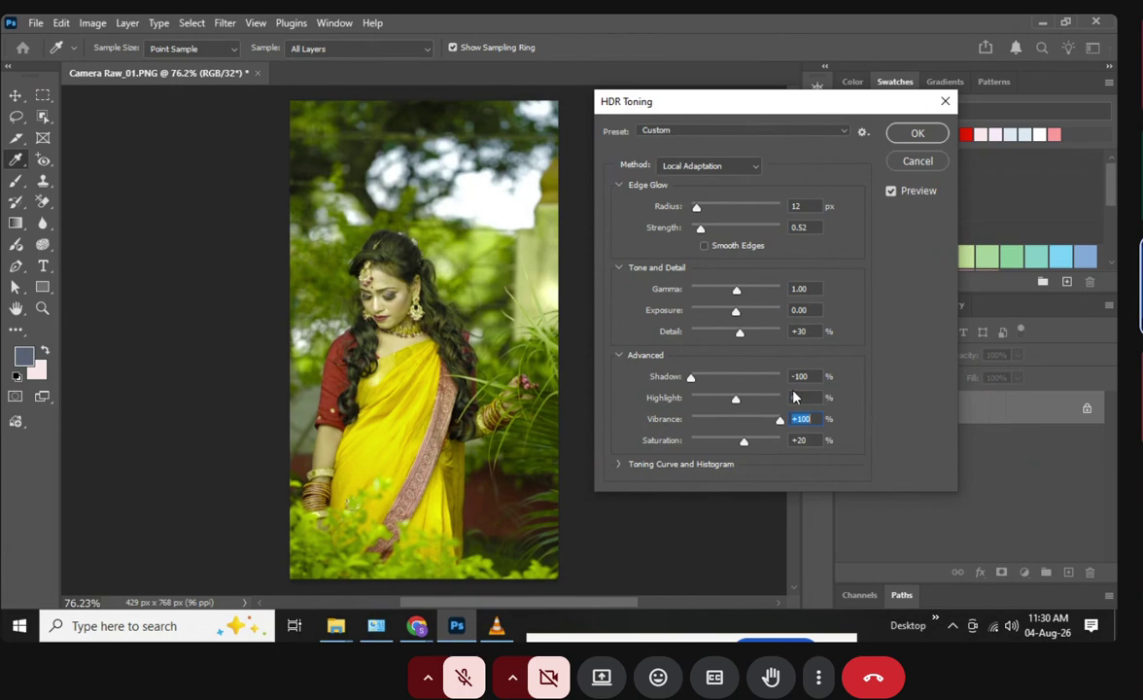
mouse_move(691, 377)
left_mouse_down()
mouse_move(701, 382)
mouse_move(647, 380)
mouse_move(724, 385)
mouse_move(686, 387)
left_mouse_up()
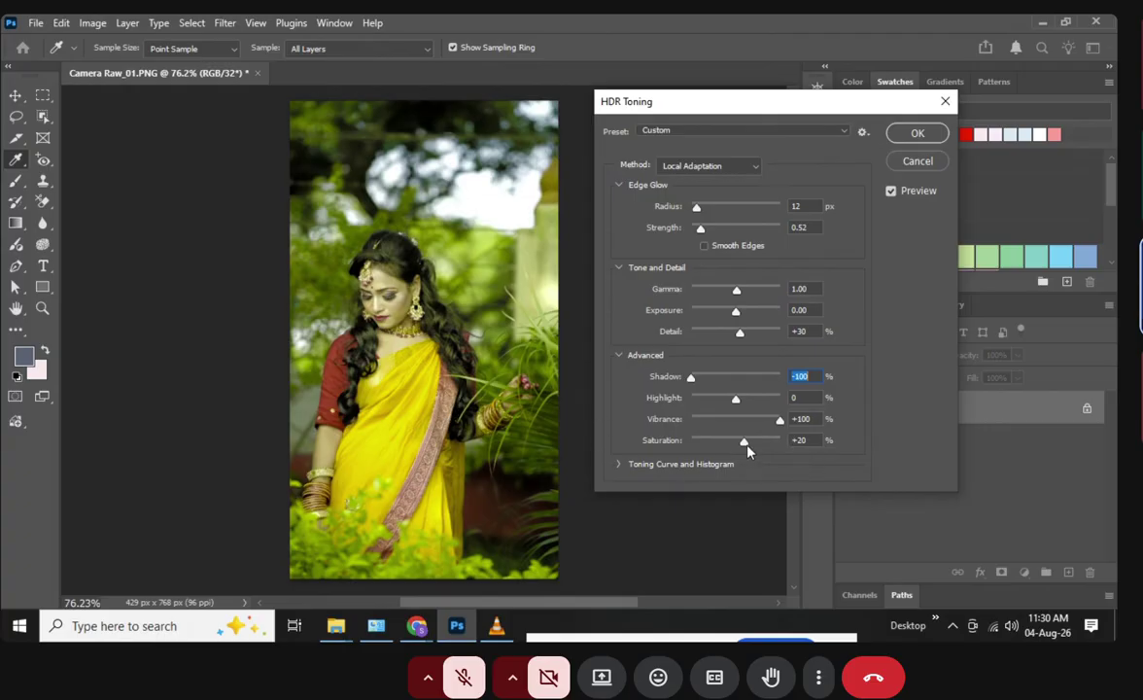
left_click_drag(746, 446, 763, 468)
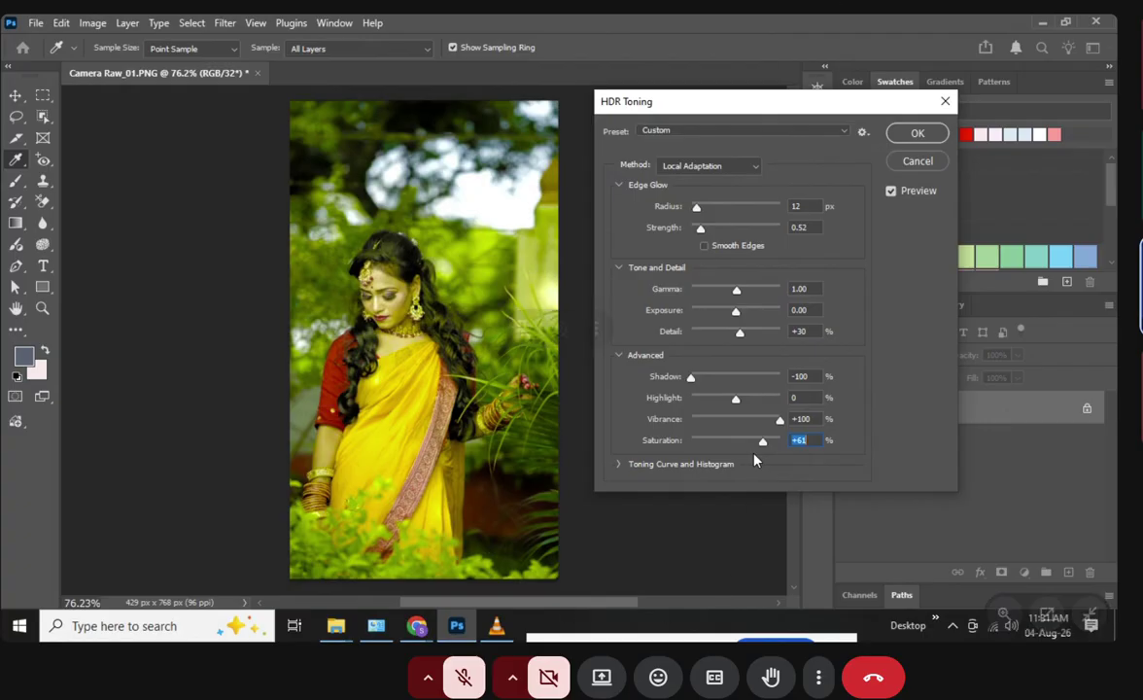
left_click(466, 679)
left_click(465, 679)
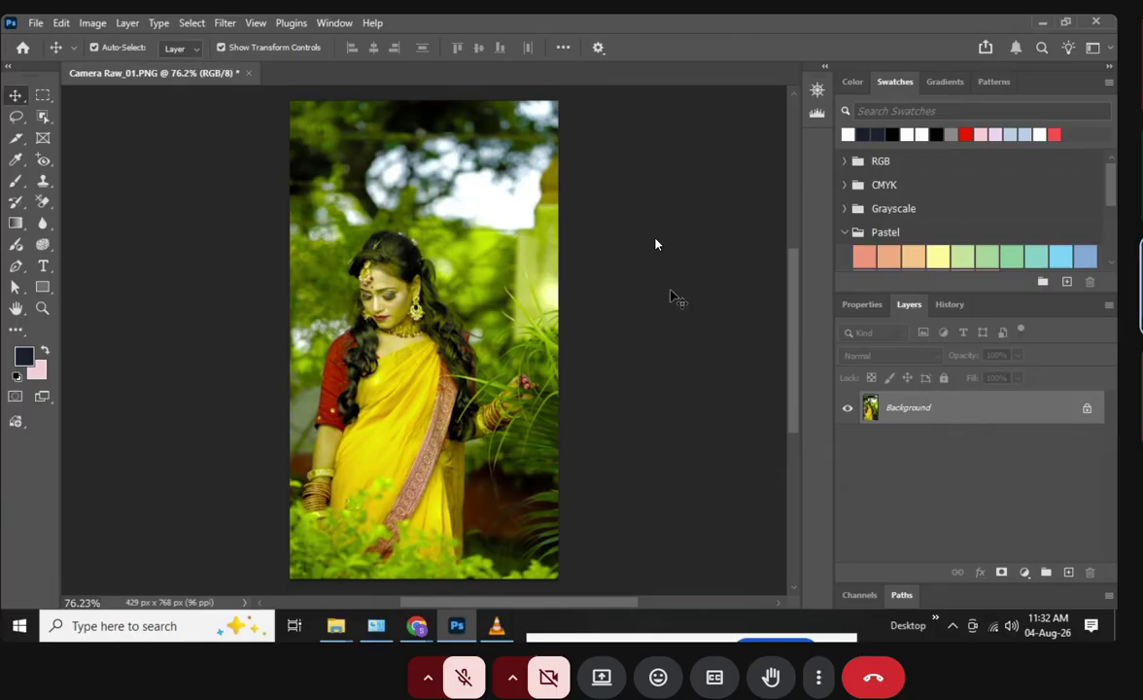
Close the Camera Raw_01.PNG document without saving its changes
left_click(247, 75)
left_click(546, 247)
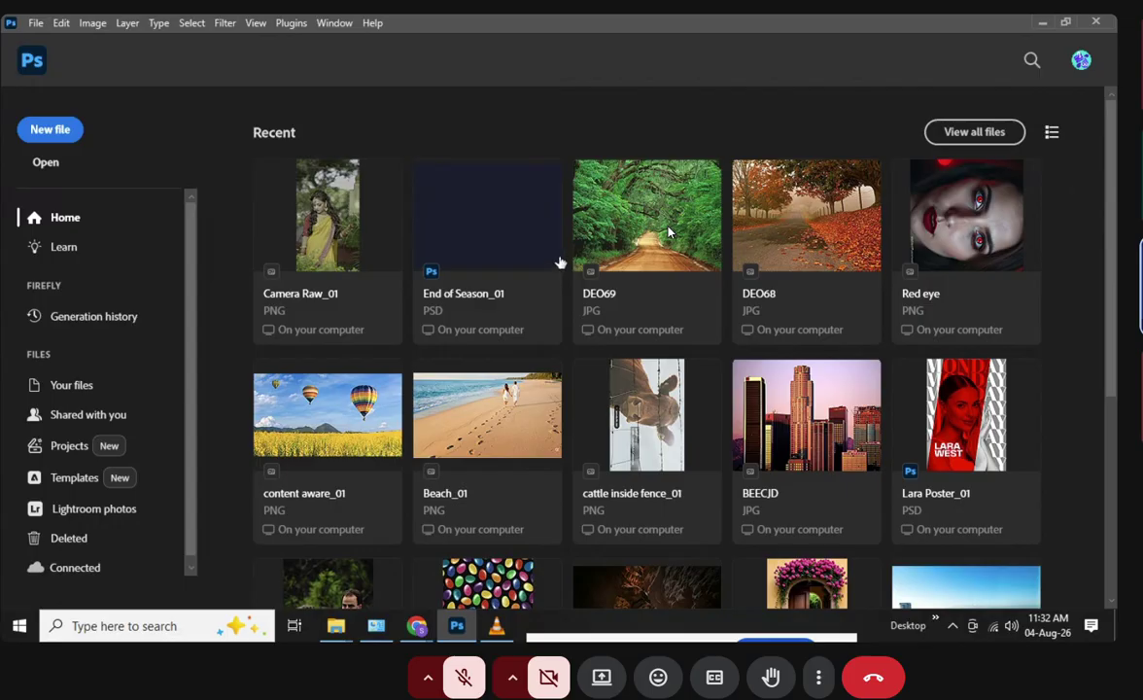
Look through the Photoshop folder reached from the desktop shortcut, checking Adjustment layer, Color grade and BG Eraser_01, and minimize its window
key("super+d")
left_click(583, 389)
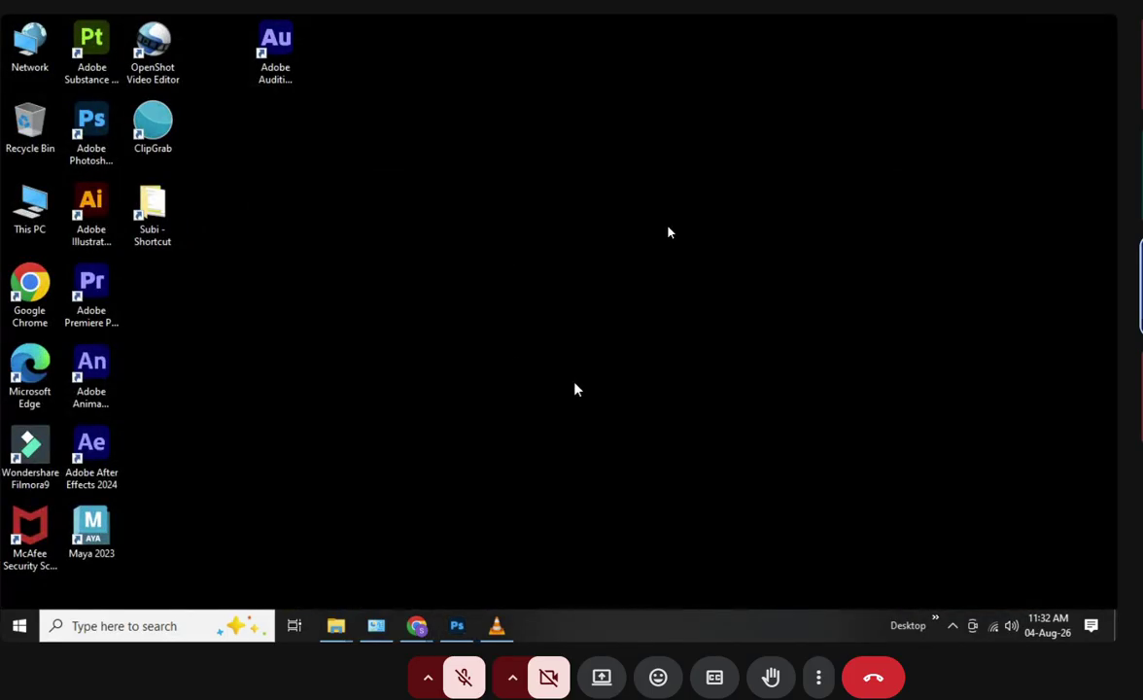
double_click(152, 206)
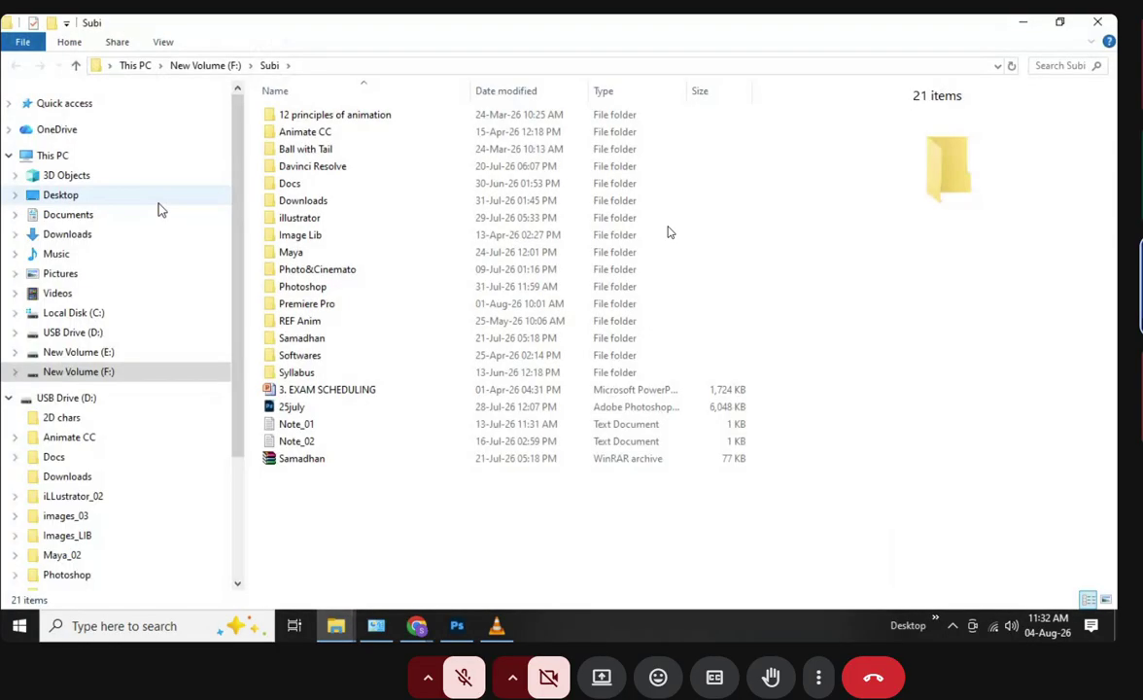
double_click(302, 287)
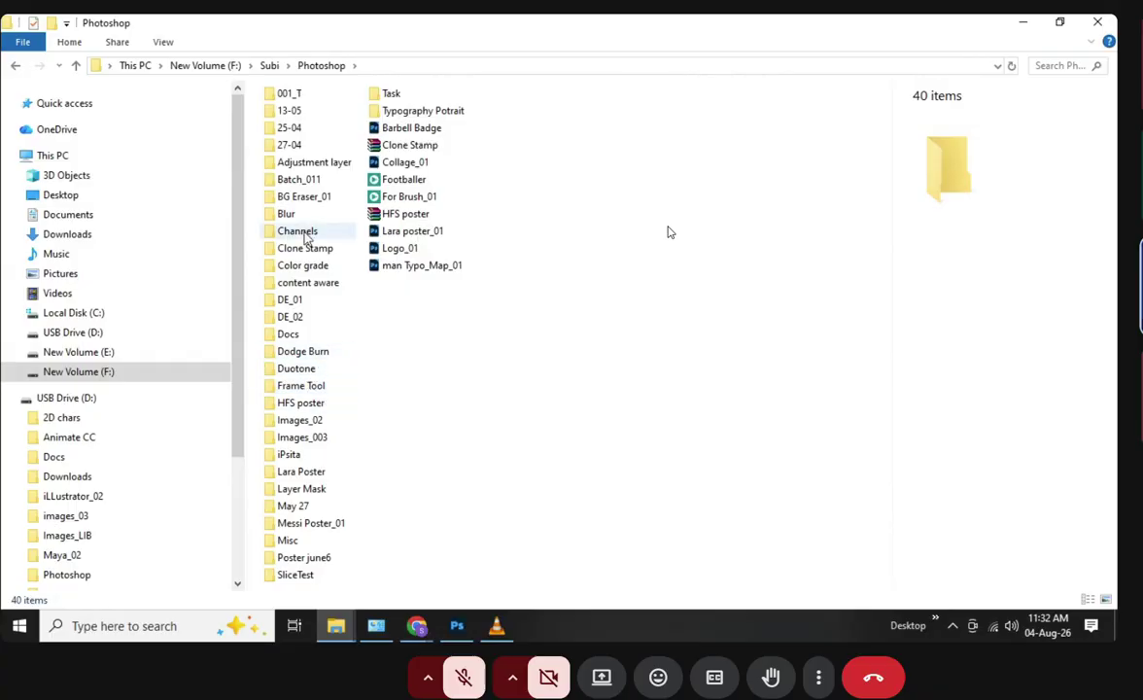
left_click(283, 158)
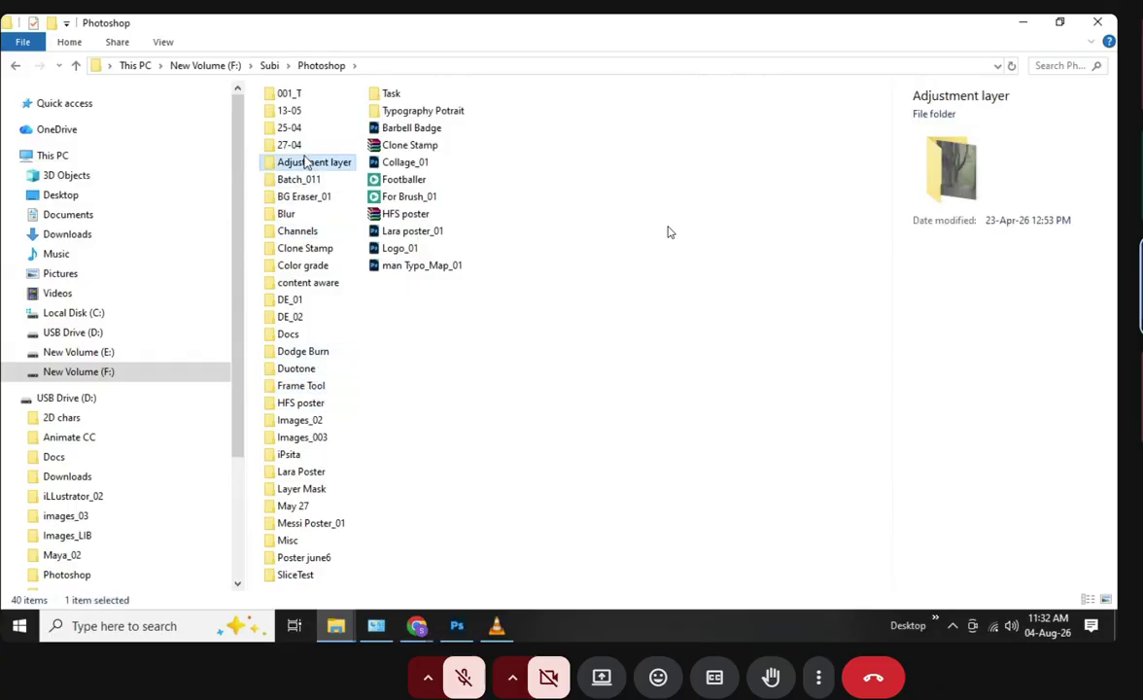
left_click(309, 266)
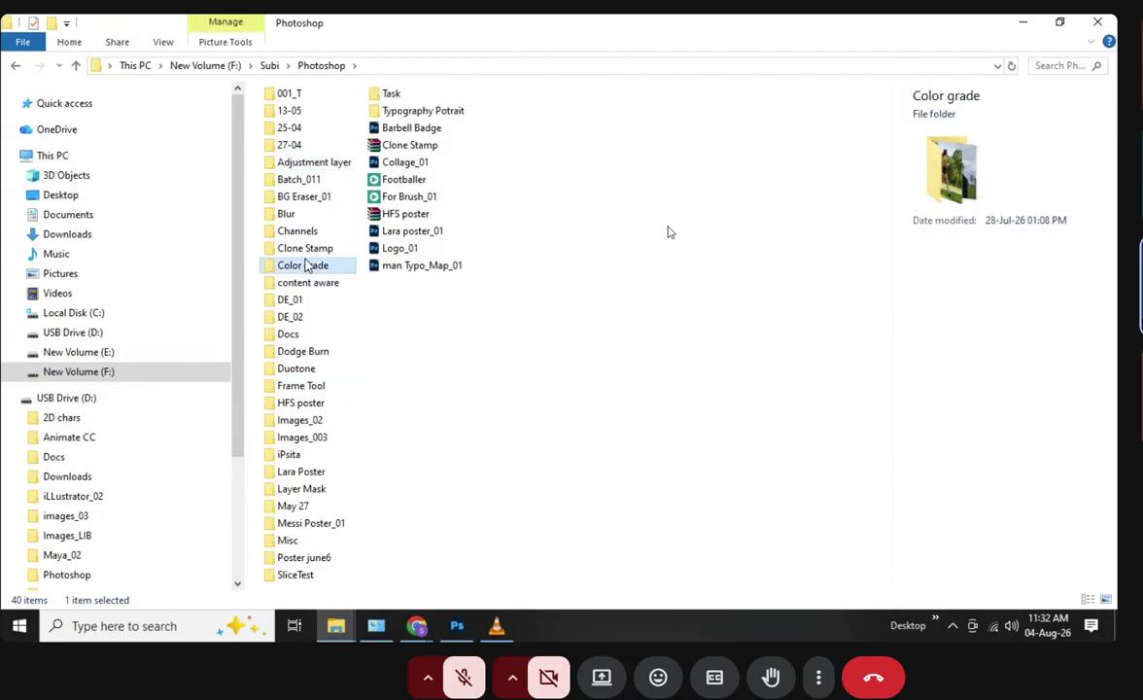
left_click(311, 198)
left_click(495, 355)
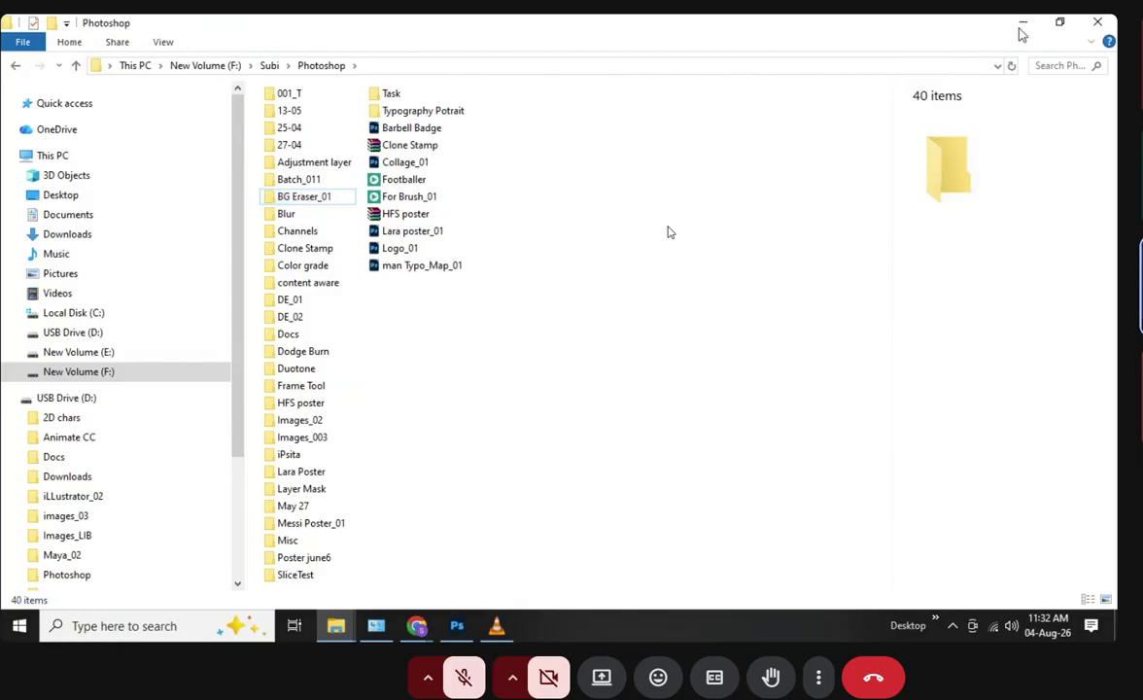
left_click(1022, 22)
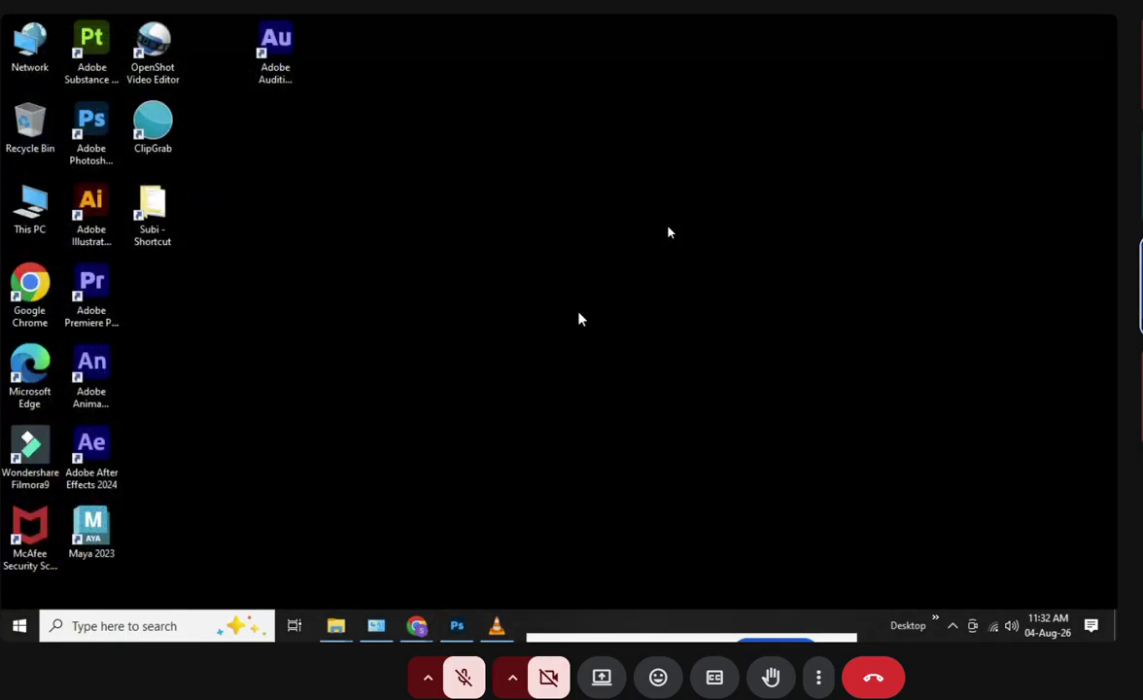
Find image 263 in the Image Lib > 003 > 3D folder and open it in Photoshop
double_click(161, 243)
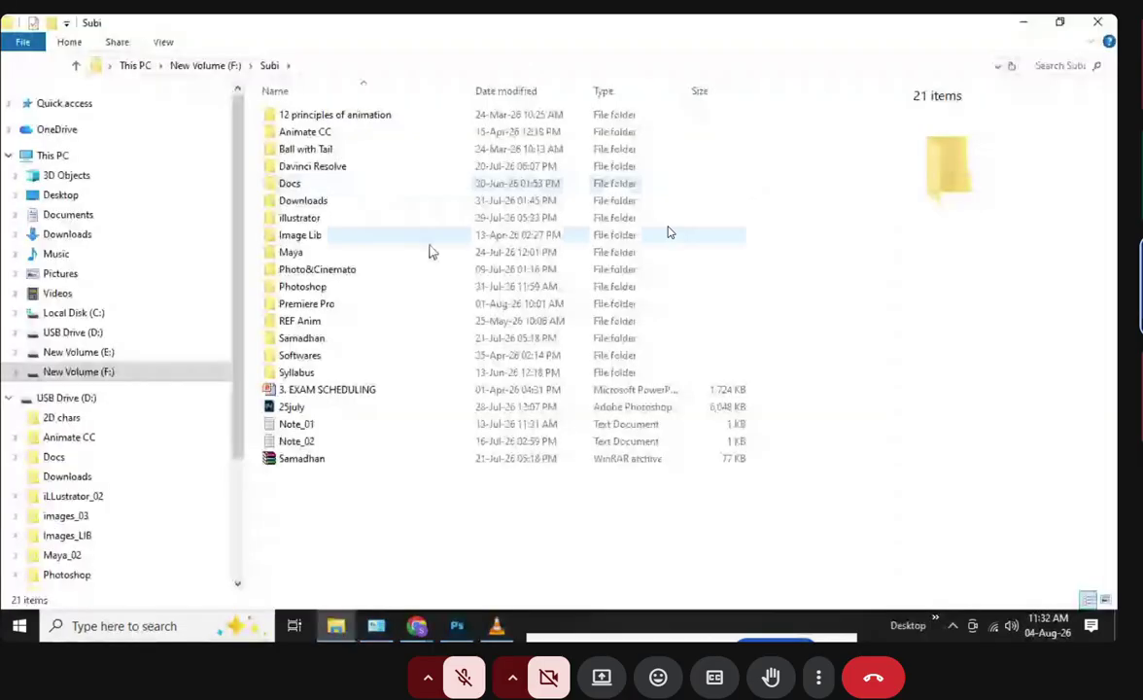
double_click(301, 236)
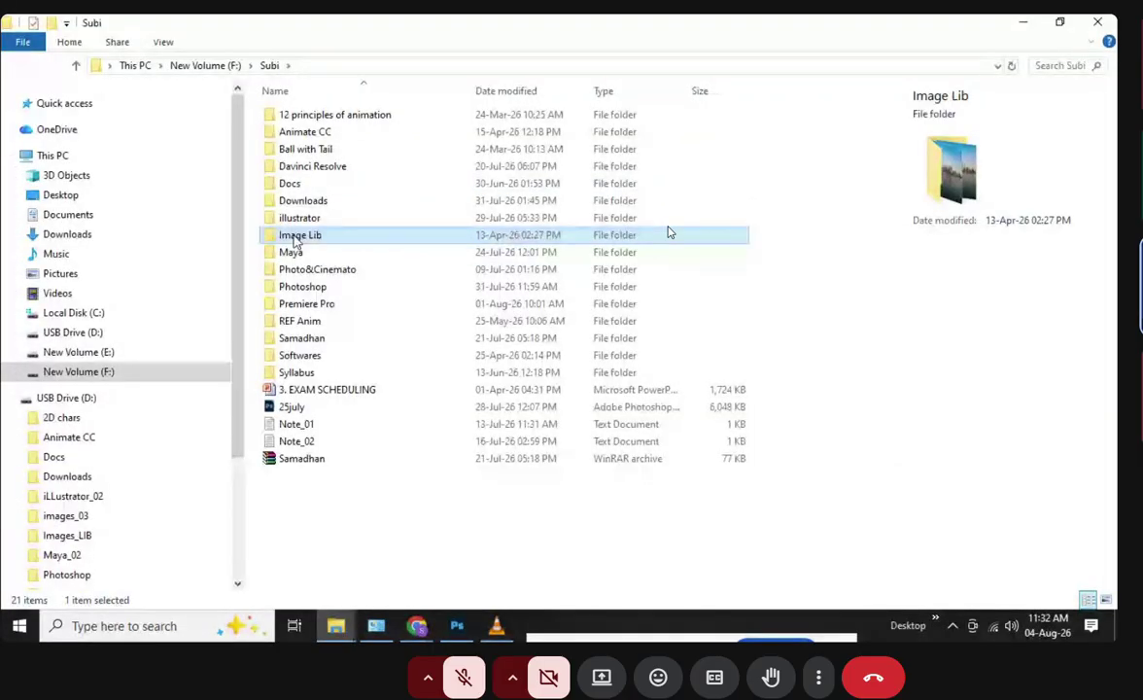
left_click(287, 132)
double_click(287, 132)
double_click(283, 117)
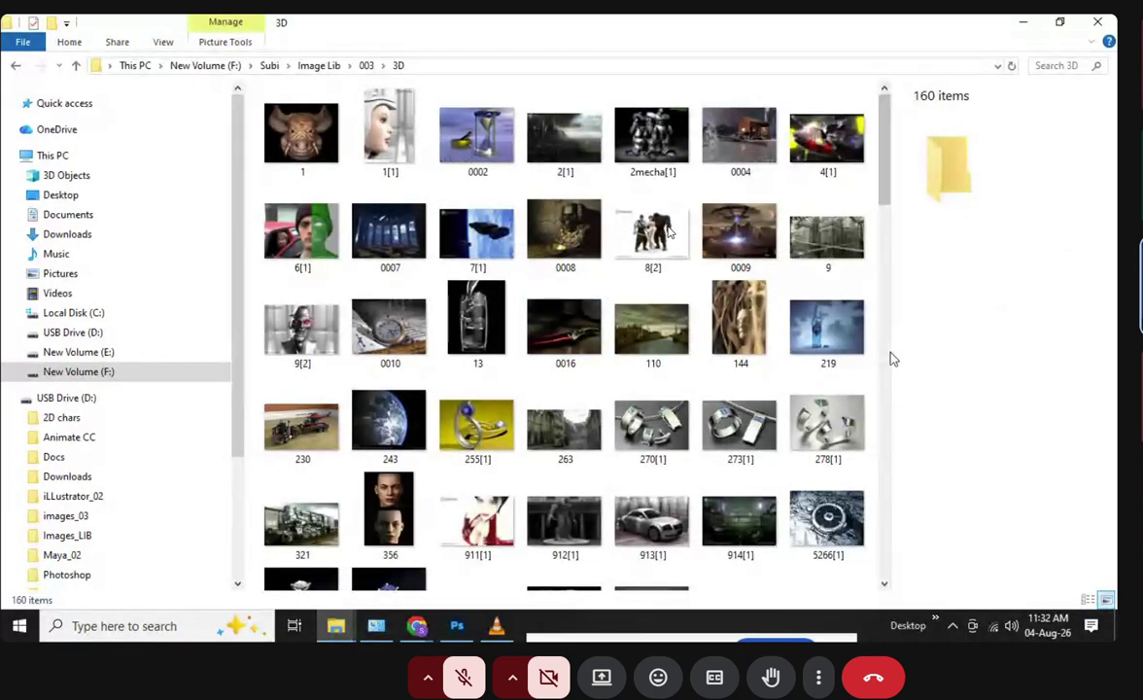
left_click(564, 427)
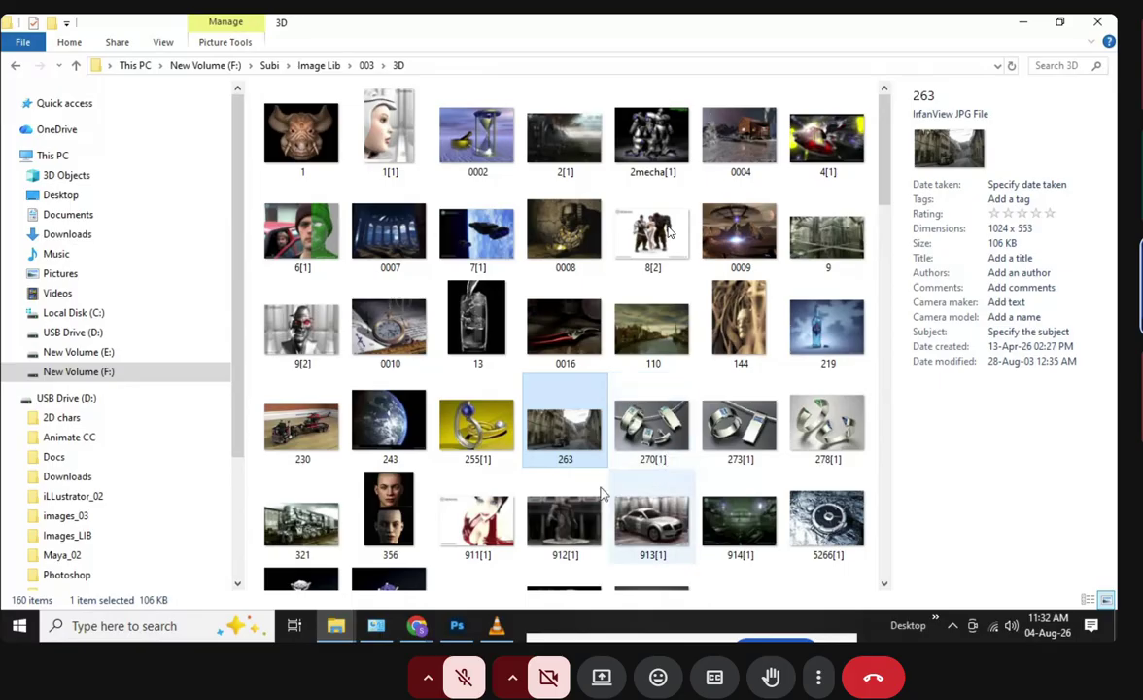
left_click_drag(530, 408, 442, 428)
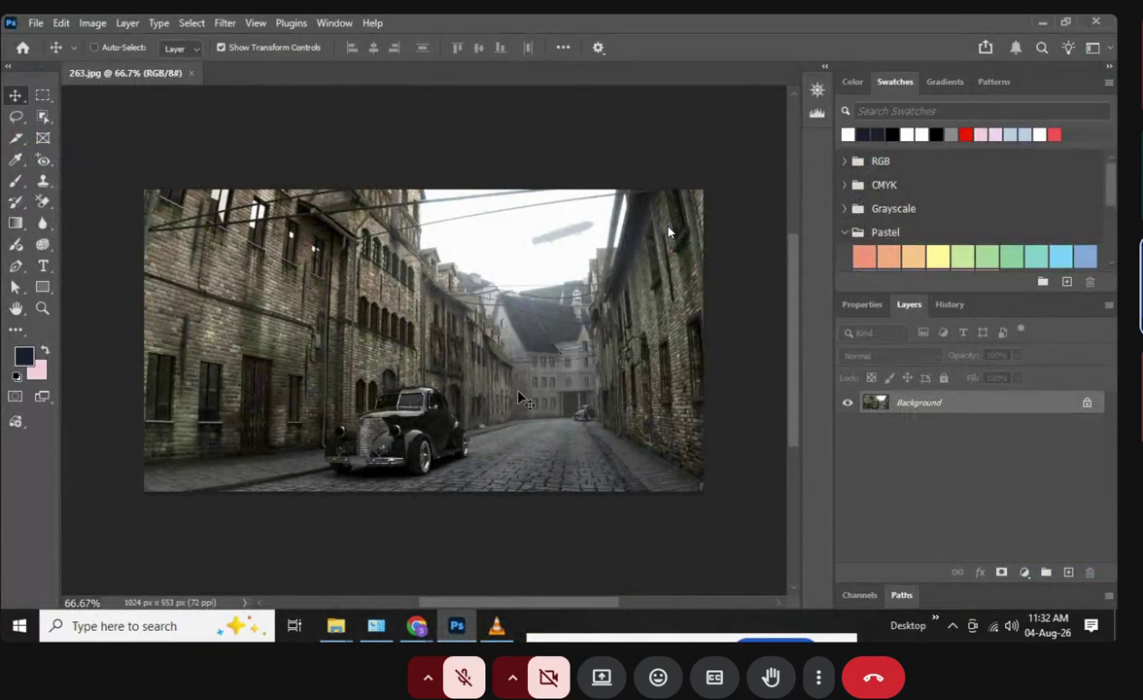
Add the text "VANISHING" in white Arial Bold, 59 pt, across the middle of the street image
scroll(521, 399, "up", 1)
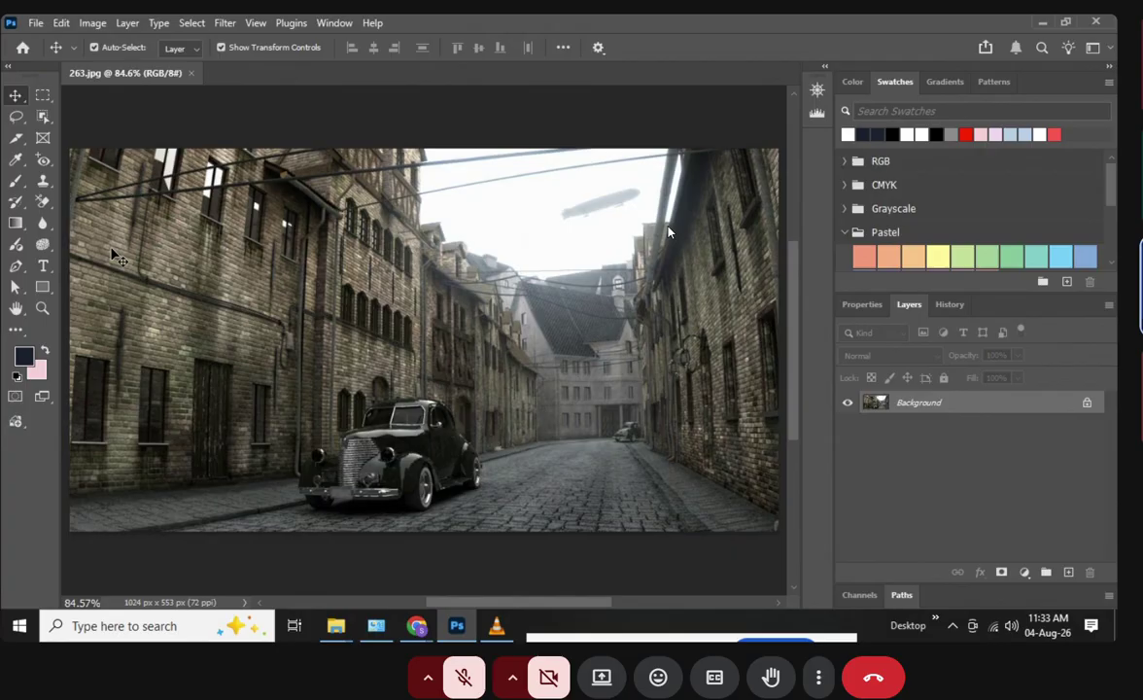
left_click(43, 264)
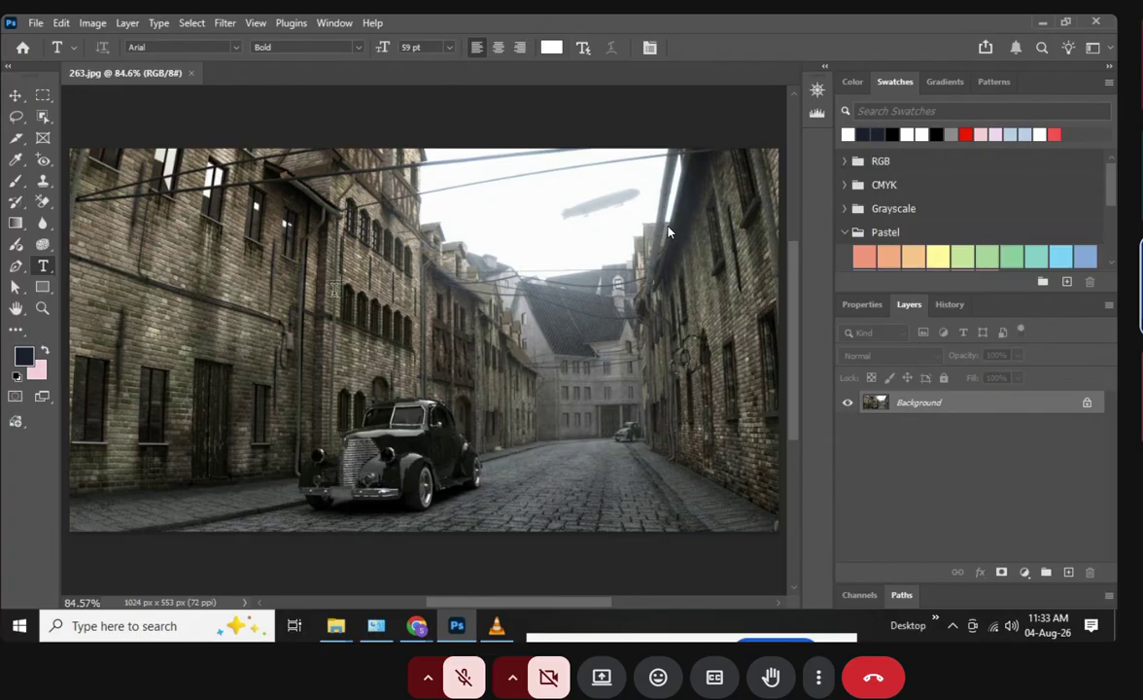
left_click(379, 294)
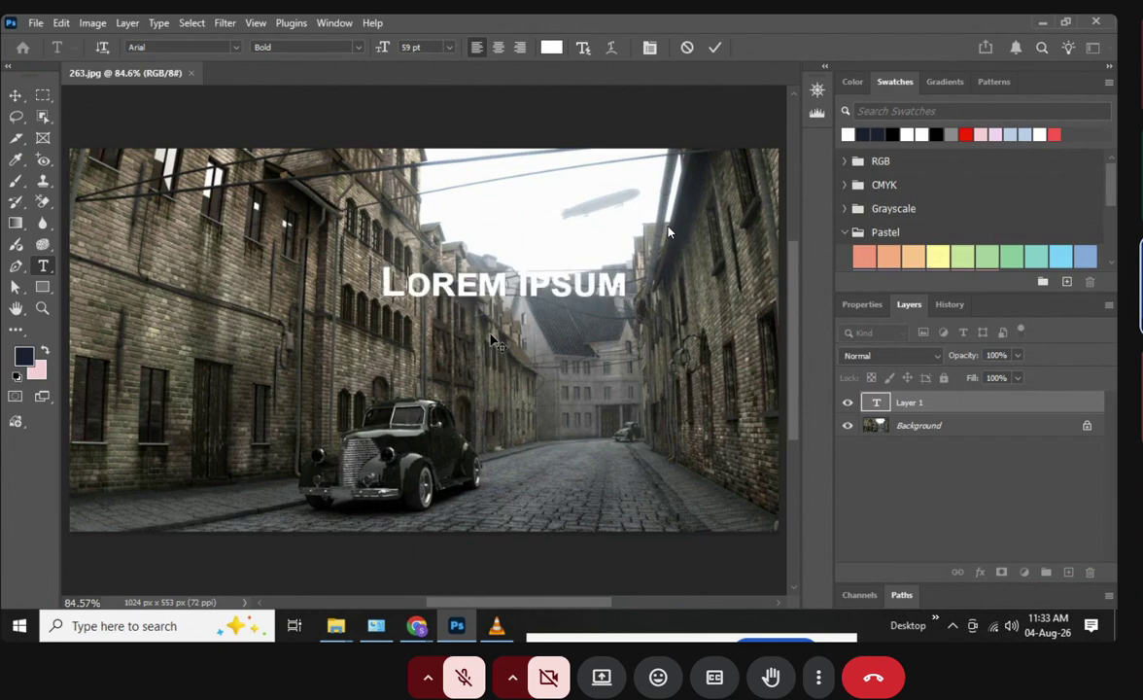
type("V")
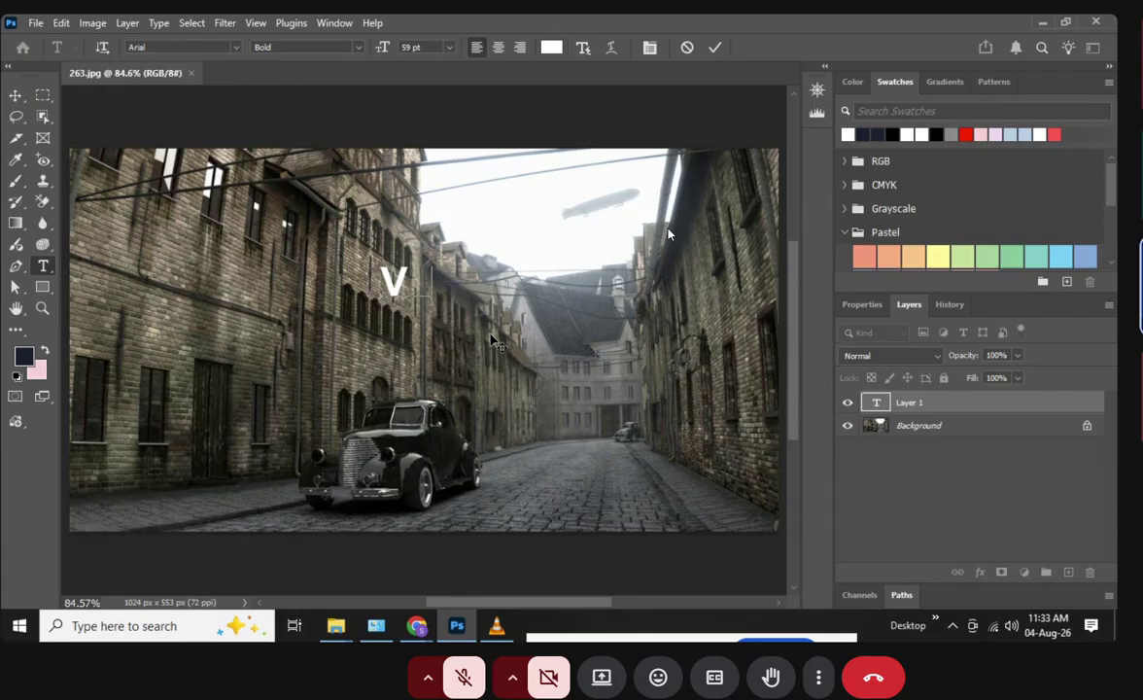
type("ANI")
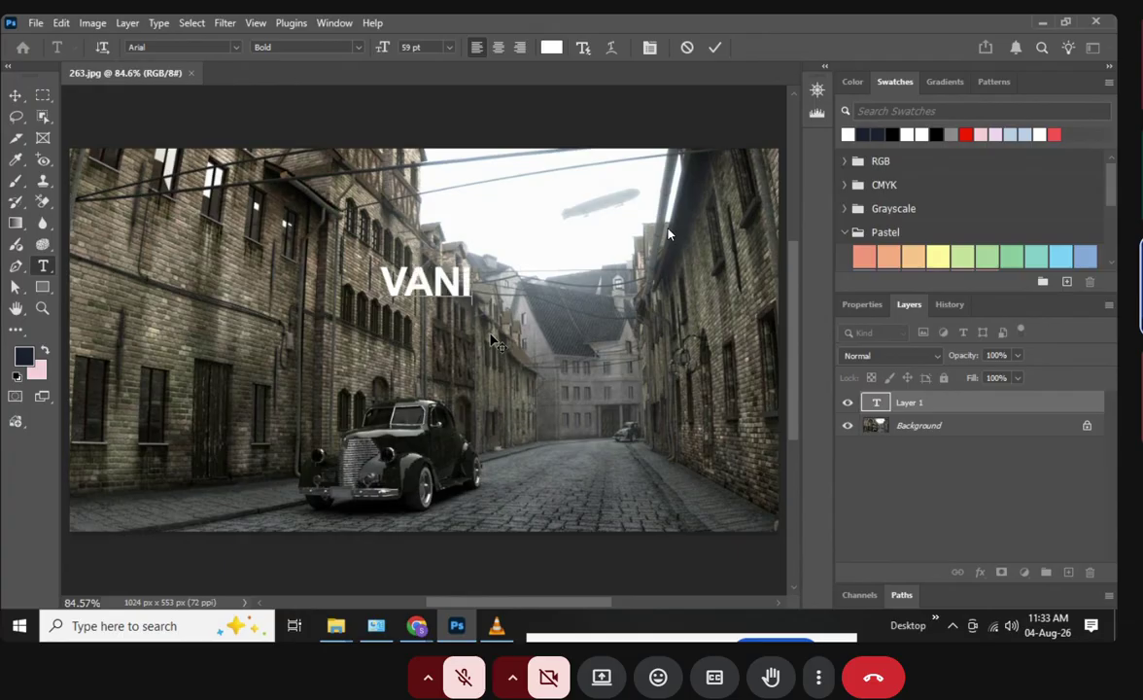
type("SHING")
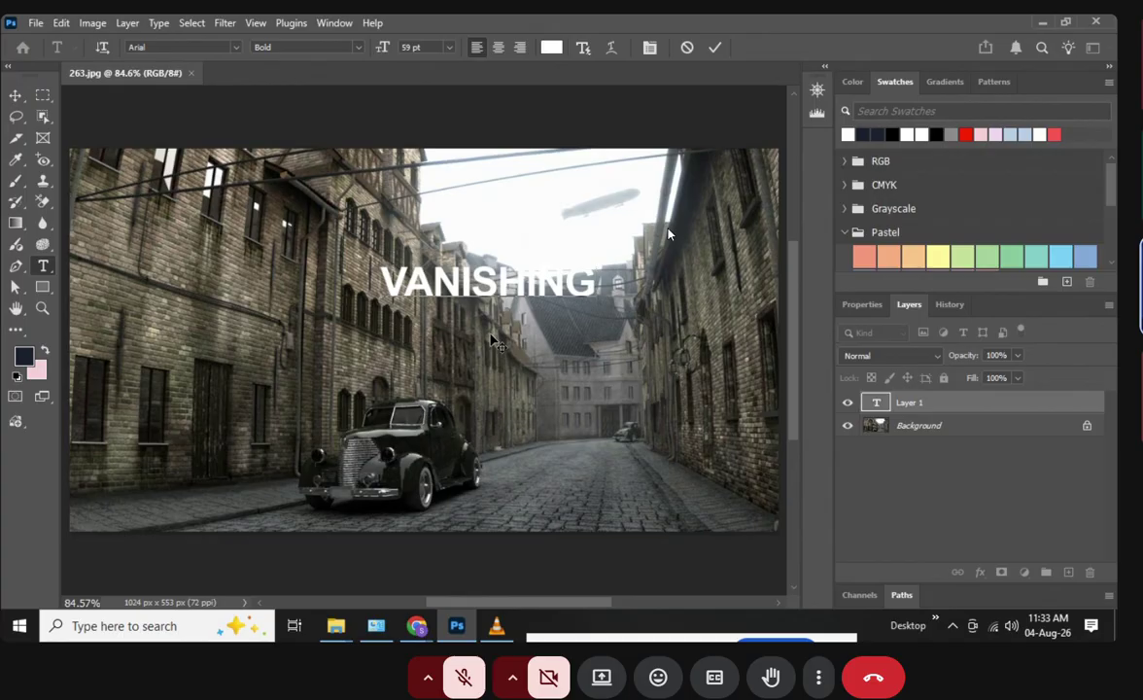
left_click(16, 94)
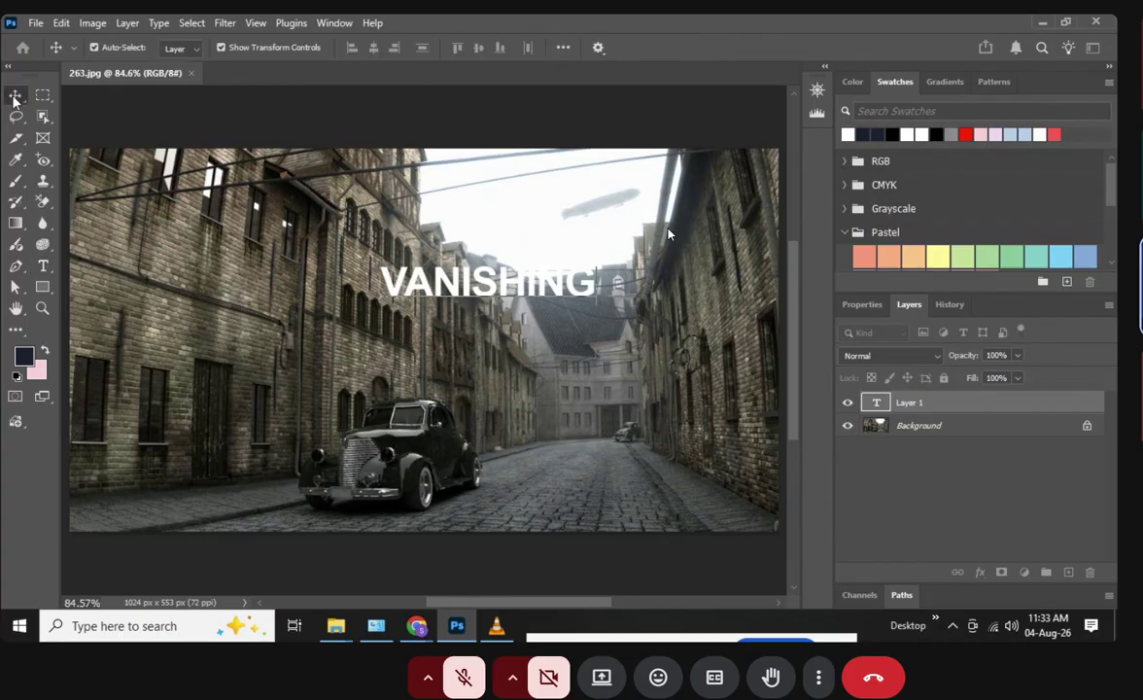
Change the VANISHING text color to ff0000
left_click(862, 304)
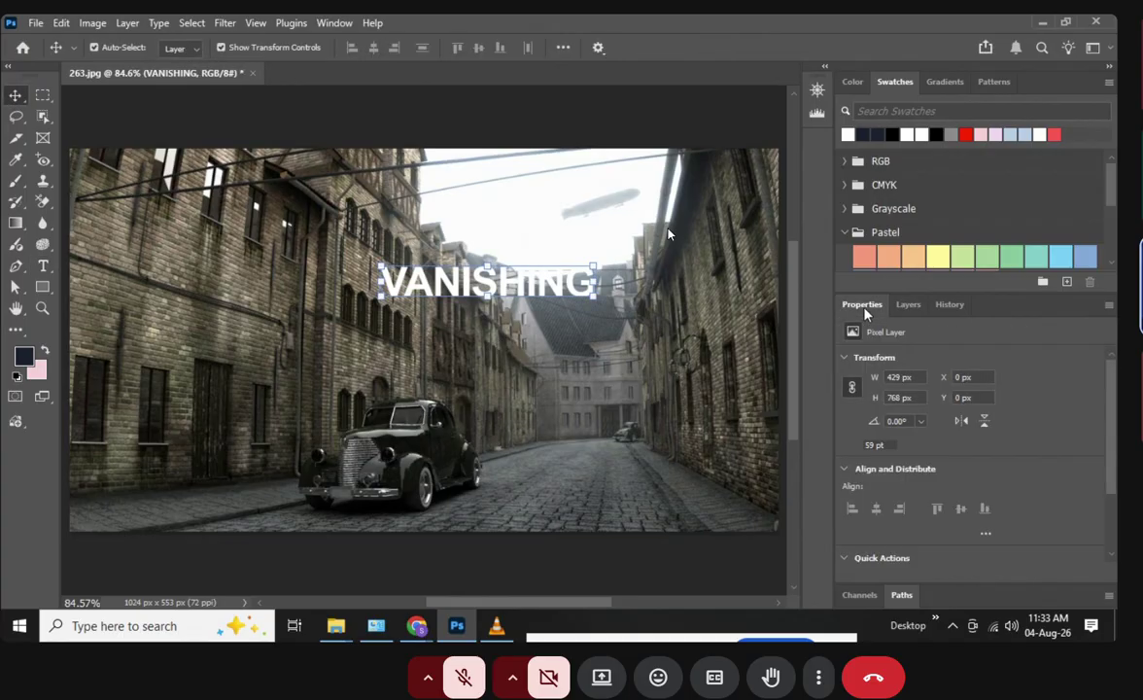
left_click(987, 484)
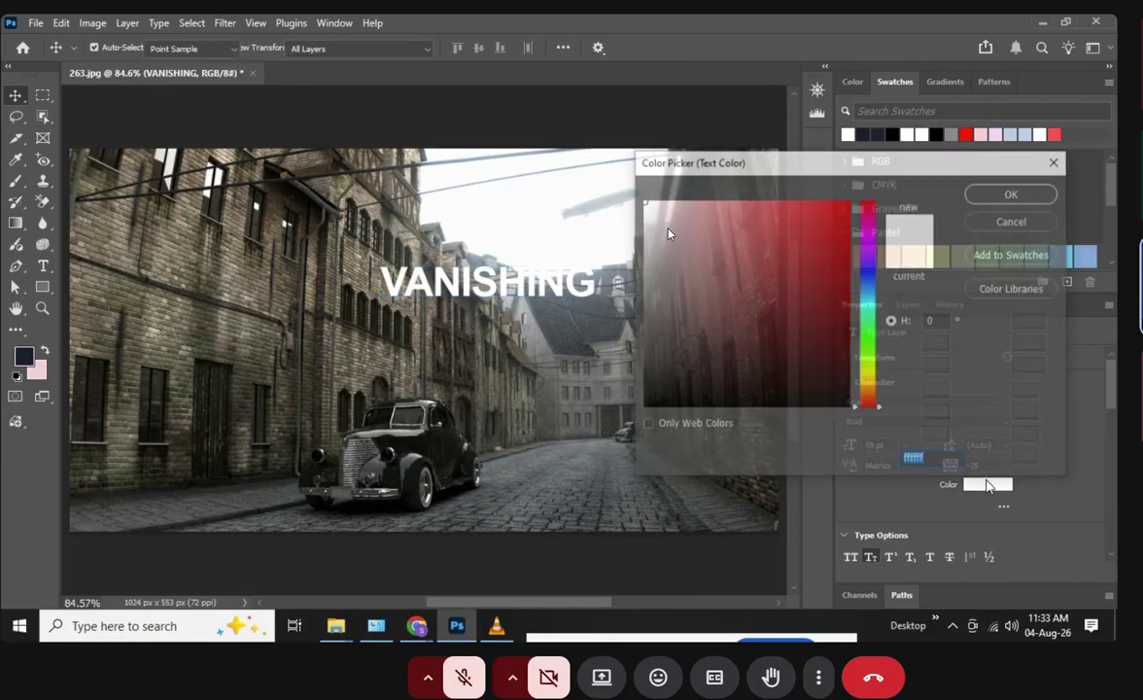
type("ff0000")
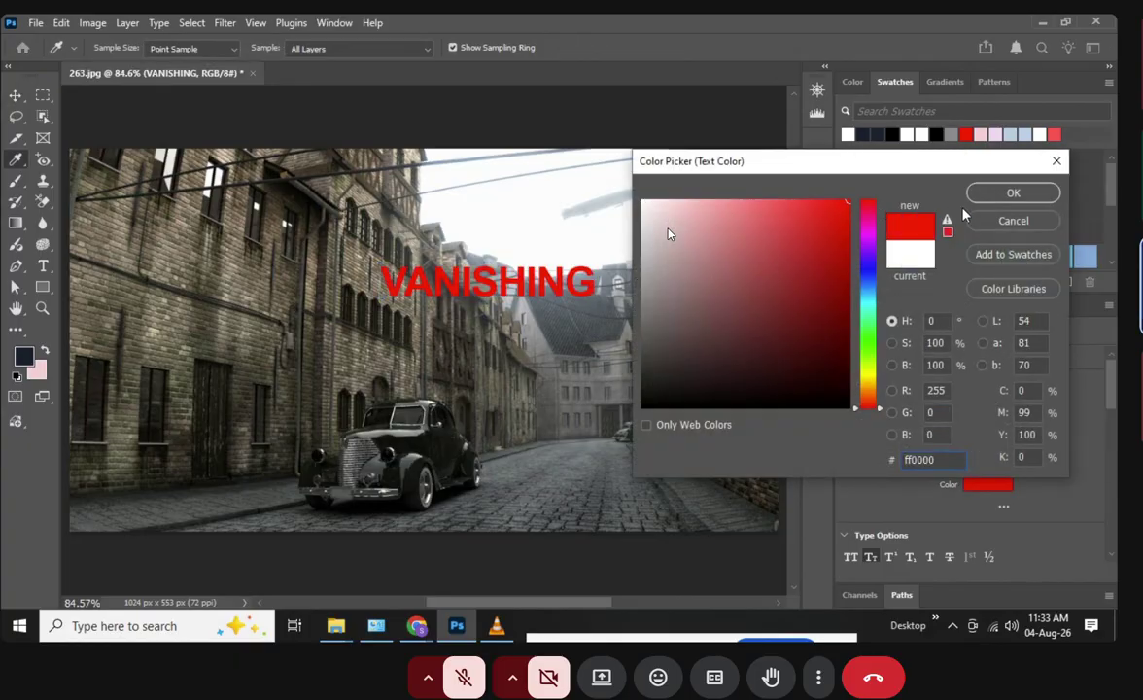
left_click(1011, 195)
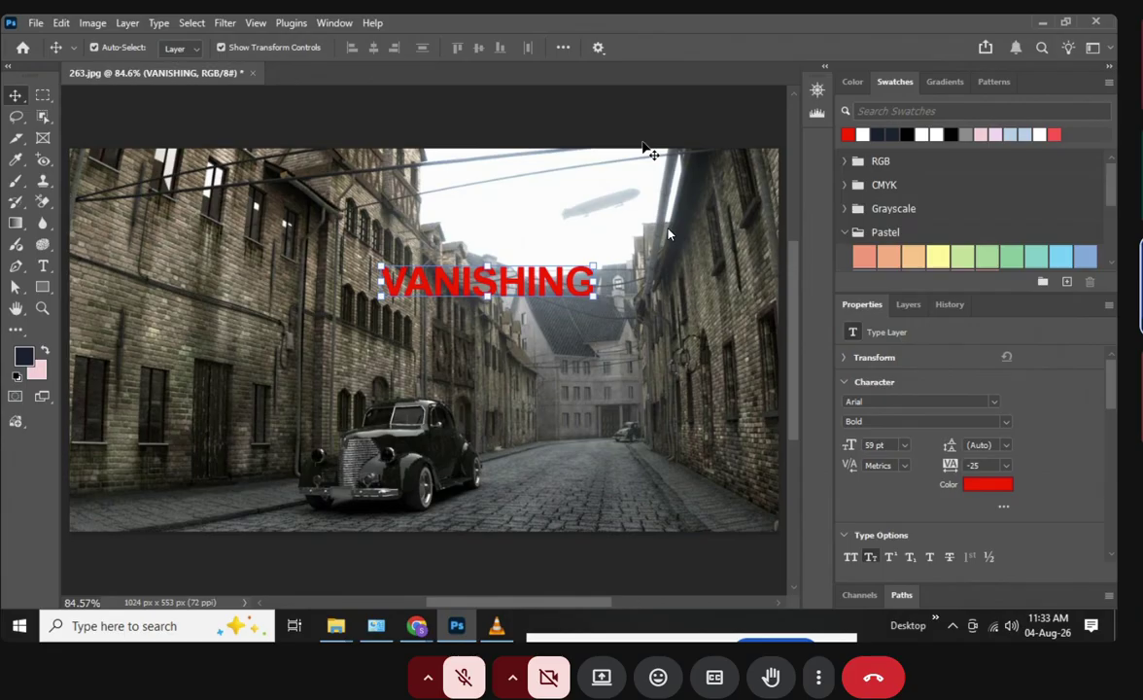
Set the font of the VANISHING text to Impact Regular
left_click(883, 401)
type("IM")
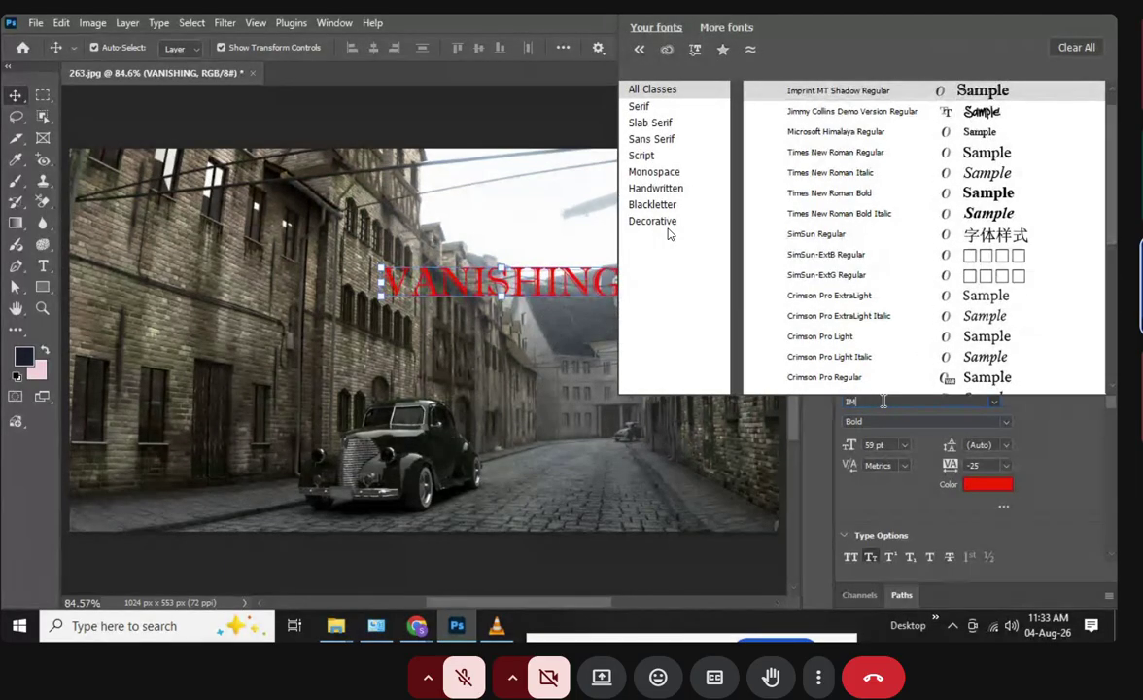
key("BackSpace")
key("BackSpace")
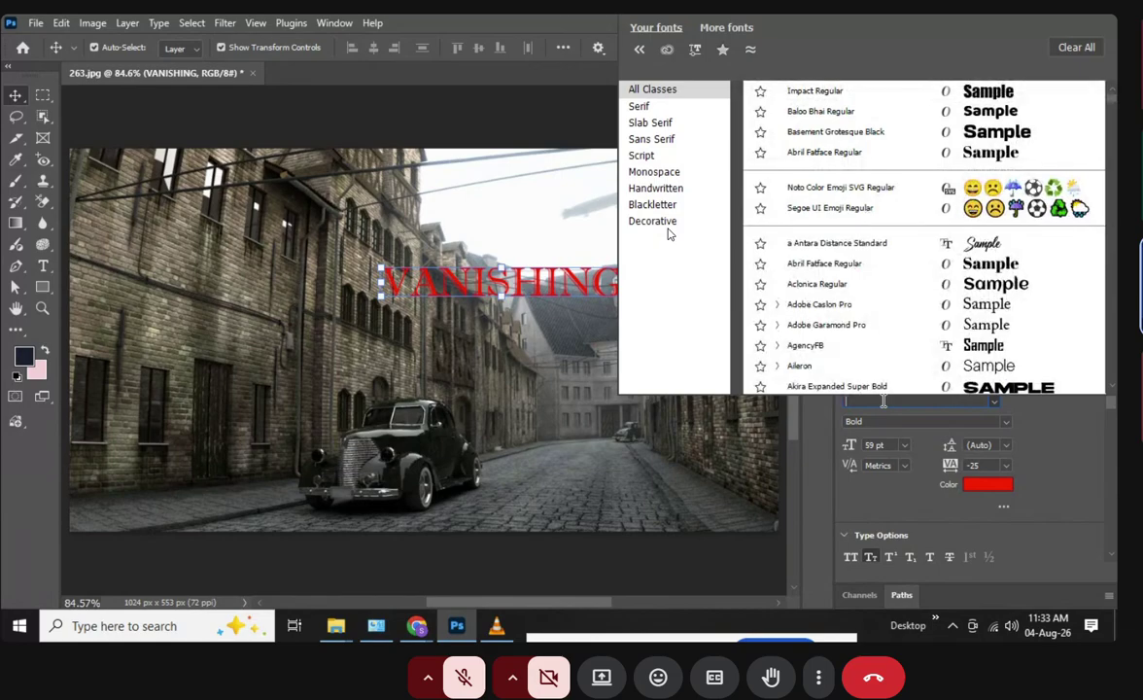
type("Im")
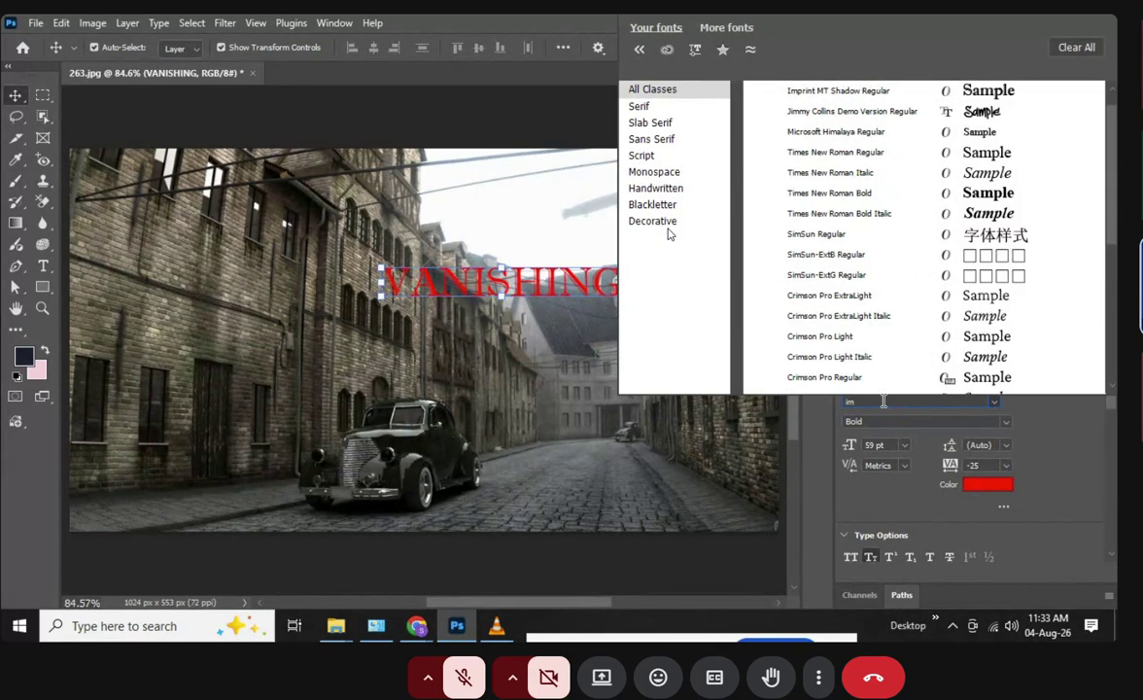
type("pa")
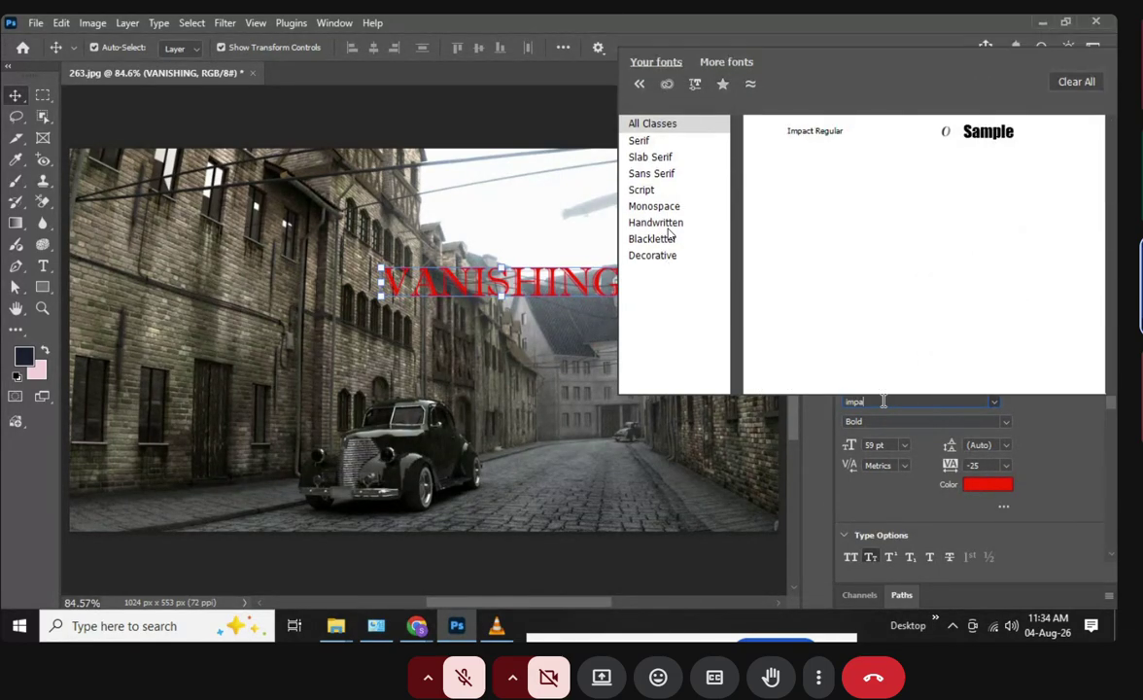
left_click(831, 140)
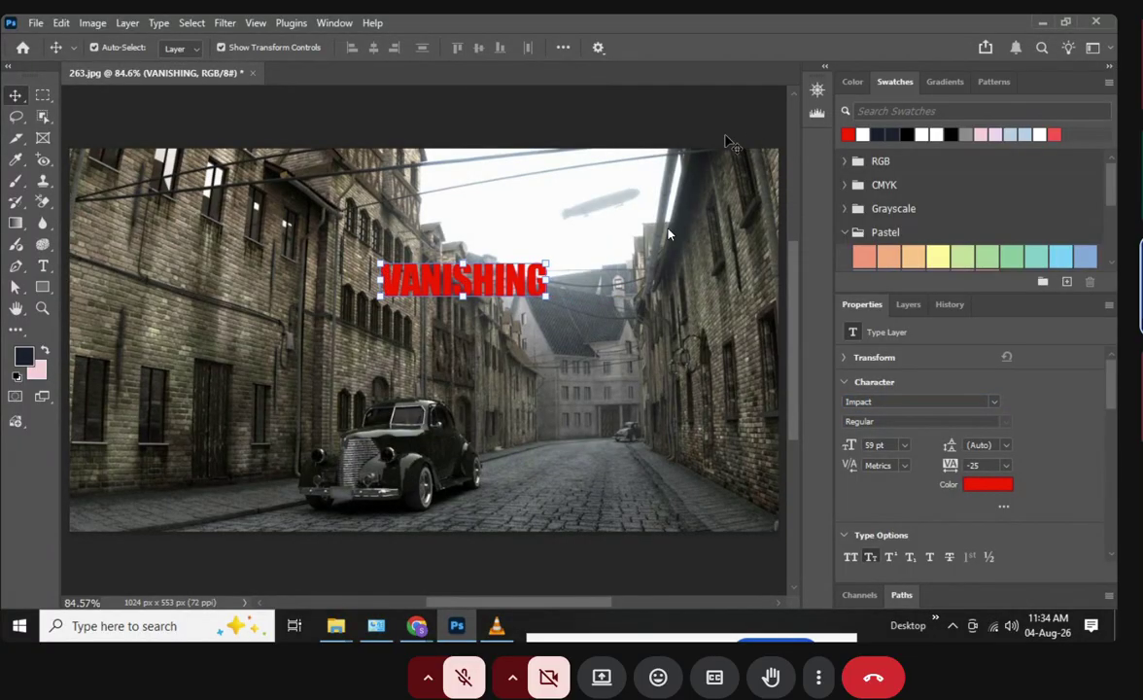
Scale the VANISHING text up to about 136% and position it across the middle of the street image
left_click(910, 306)
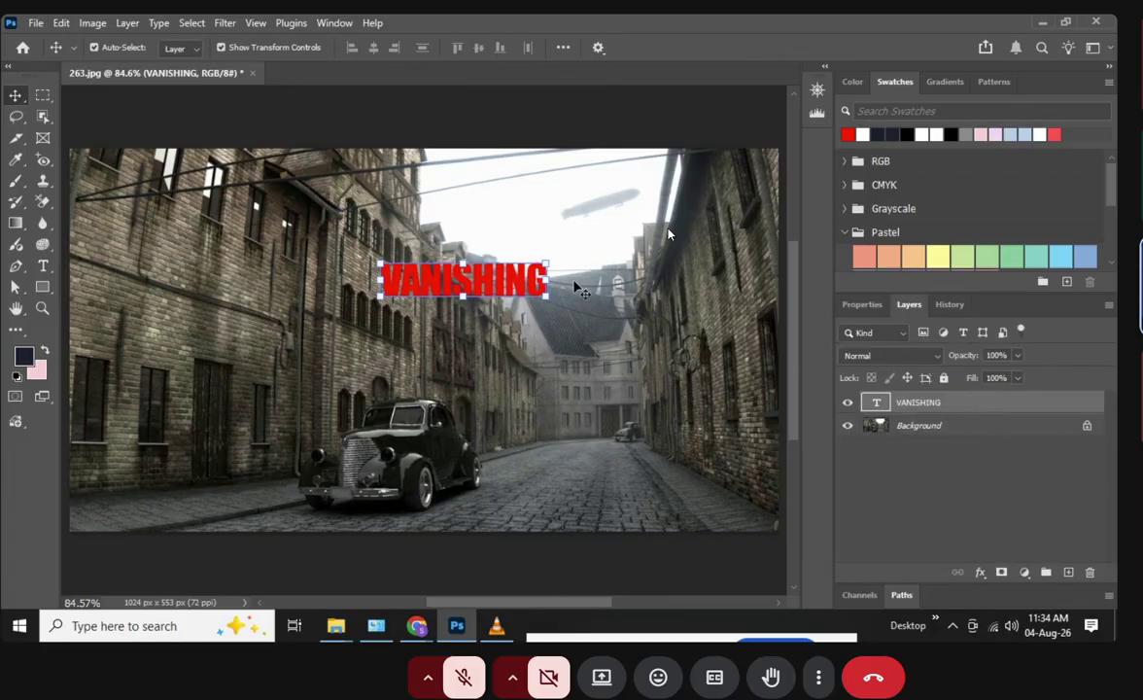
key("ctrl+t")
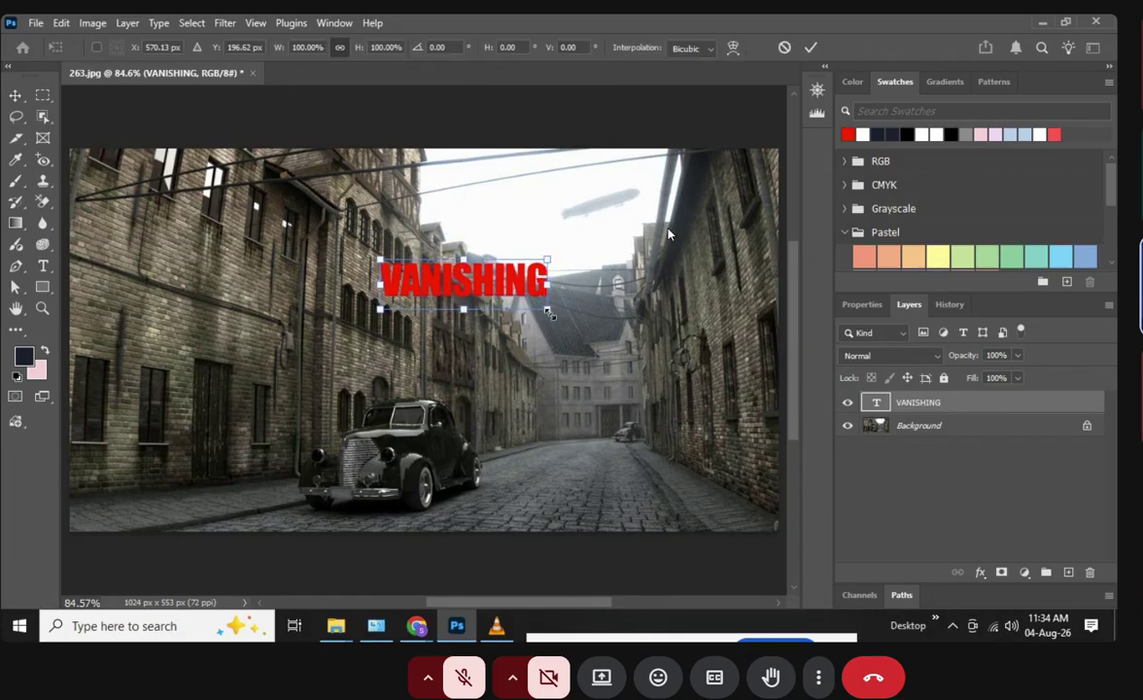
left_click_drag(545, 324, 574, 341)
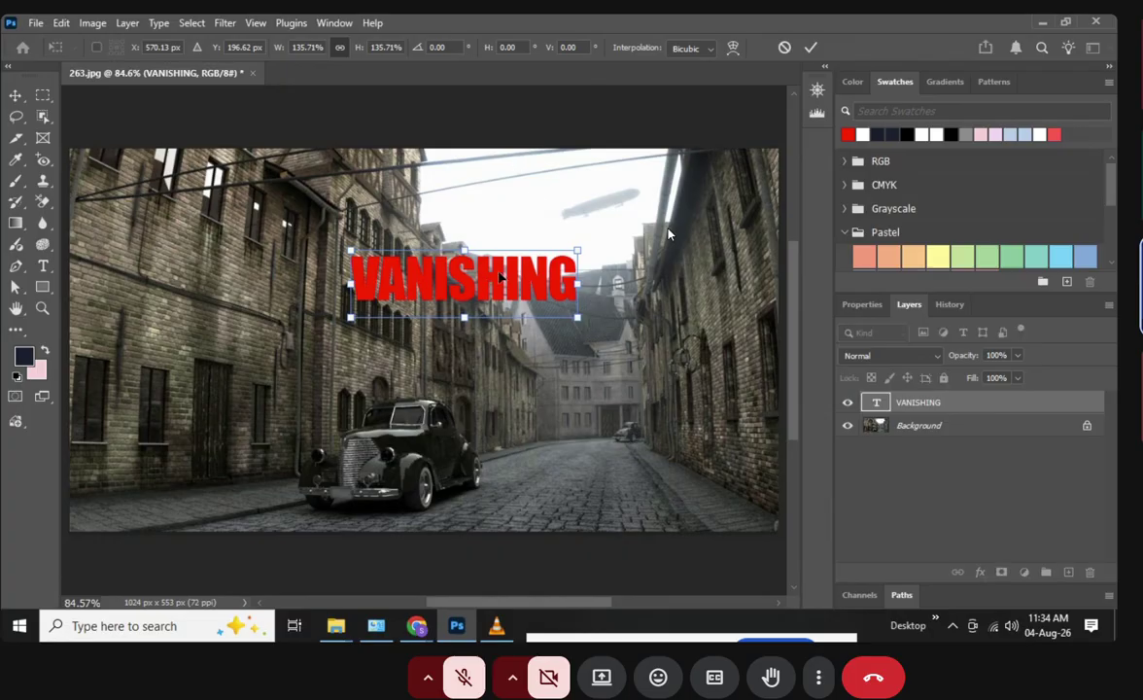
mouse_move(501, 277)
left_mouse_down()
mouse_move(485, 287)
mouse_move(296, 264)
mouse_move(239, 235)
mouse_move(444, 262)
mouse_move(482, 254)
mouse_move(495, 271)
left_mouse_up()
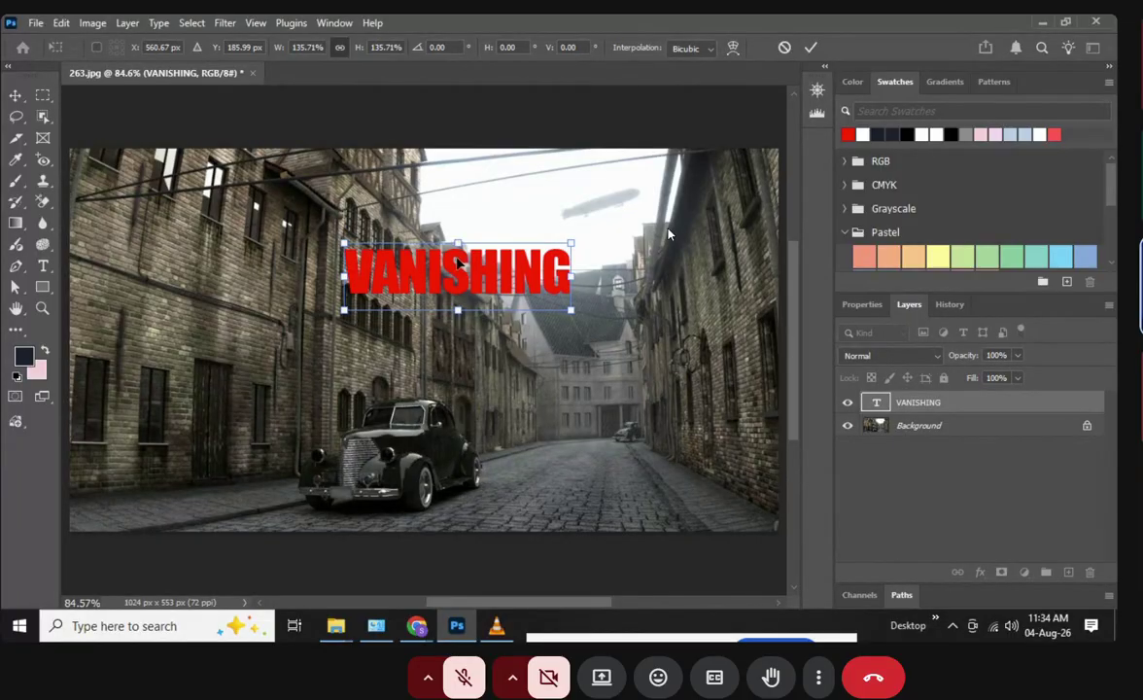
left_click_drag(467, 270, 492, 282)
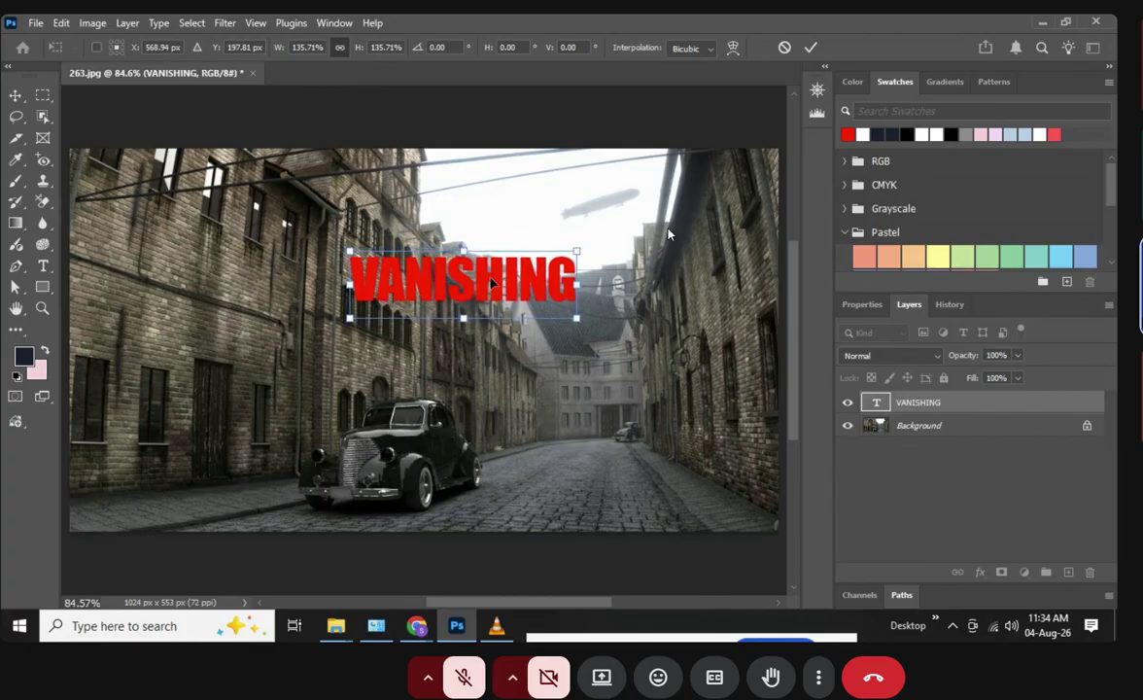
left_click(878, 406)
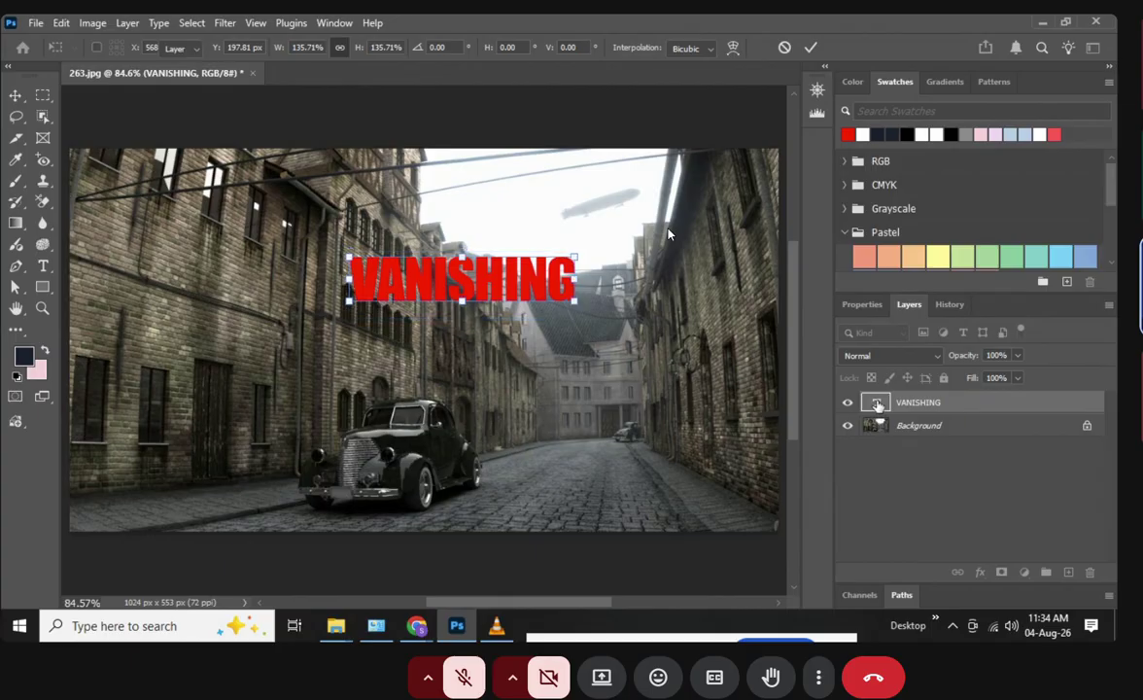
Select and copy the pixels of the VANISHING text layer, hide that layer and clear the selection
right_click(878, 408)
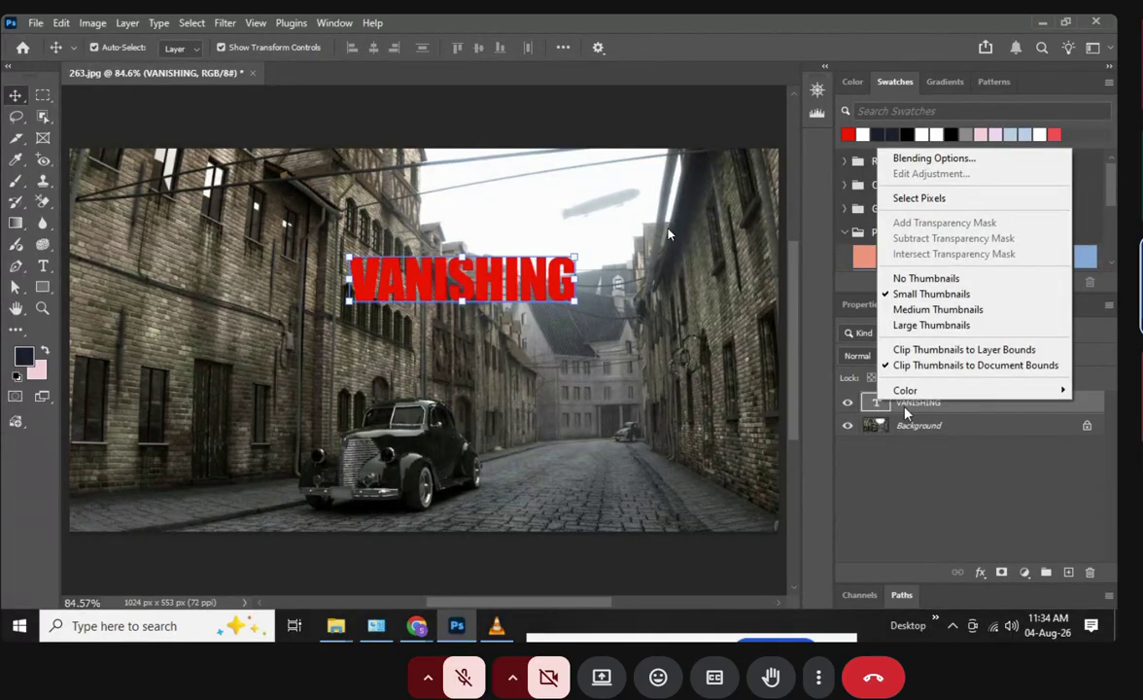
left_click(924, 200)
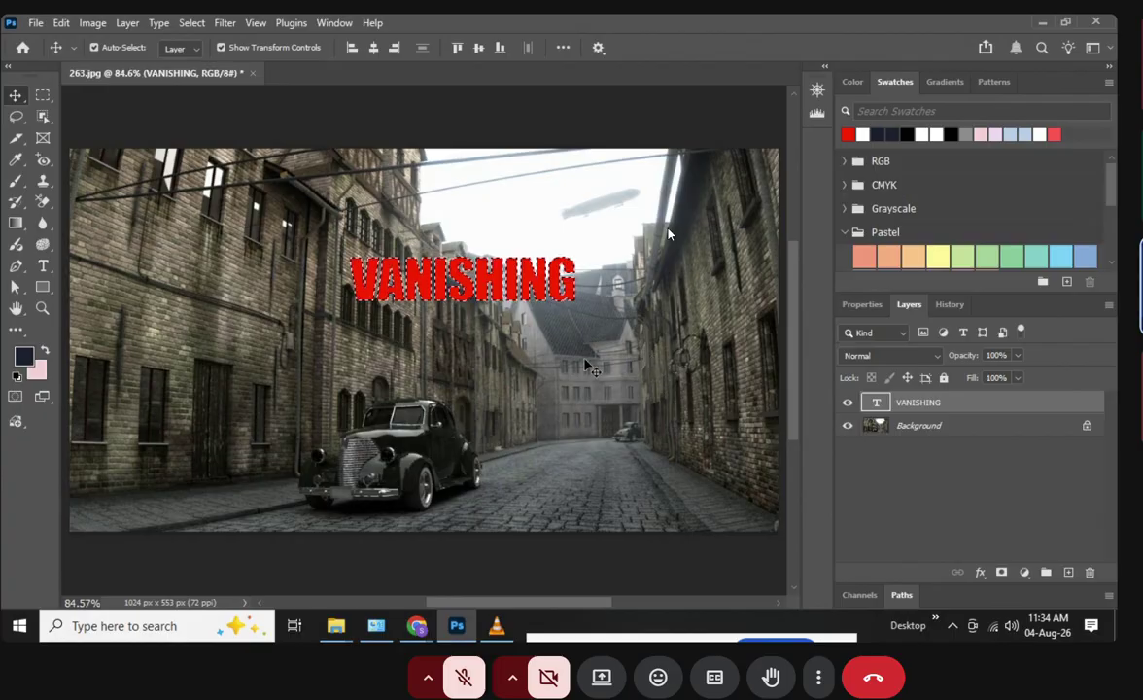
key("ctrl")
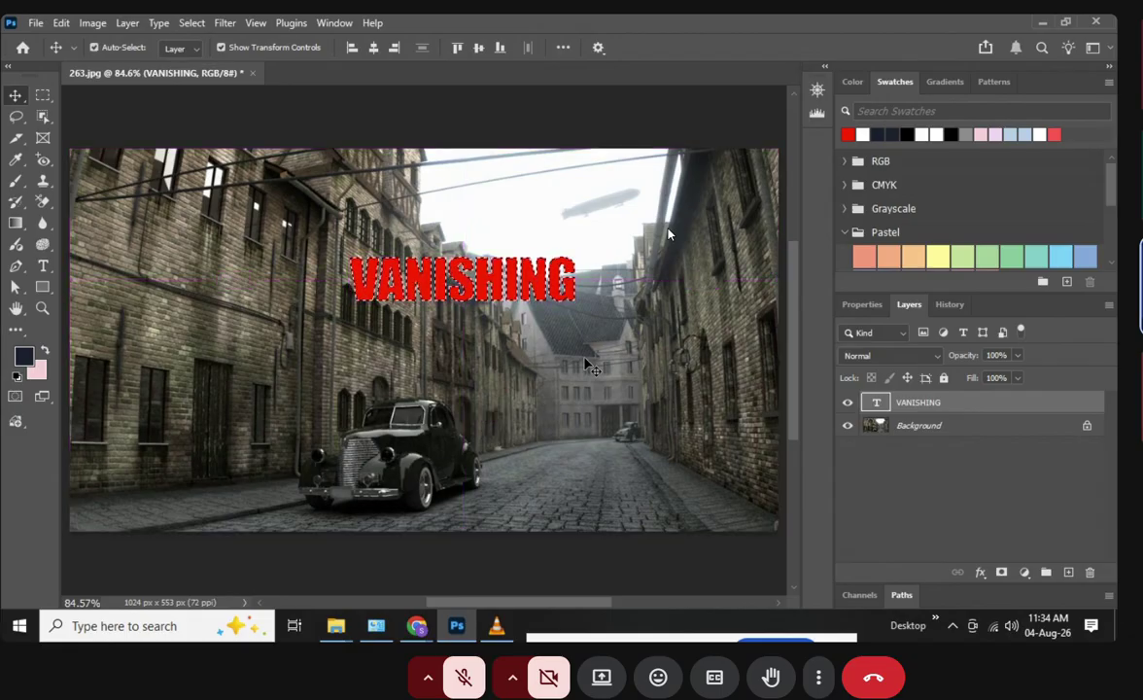
left_click(847, 402)
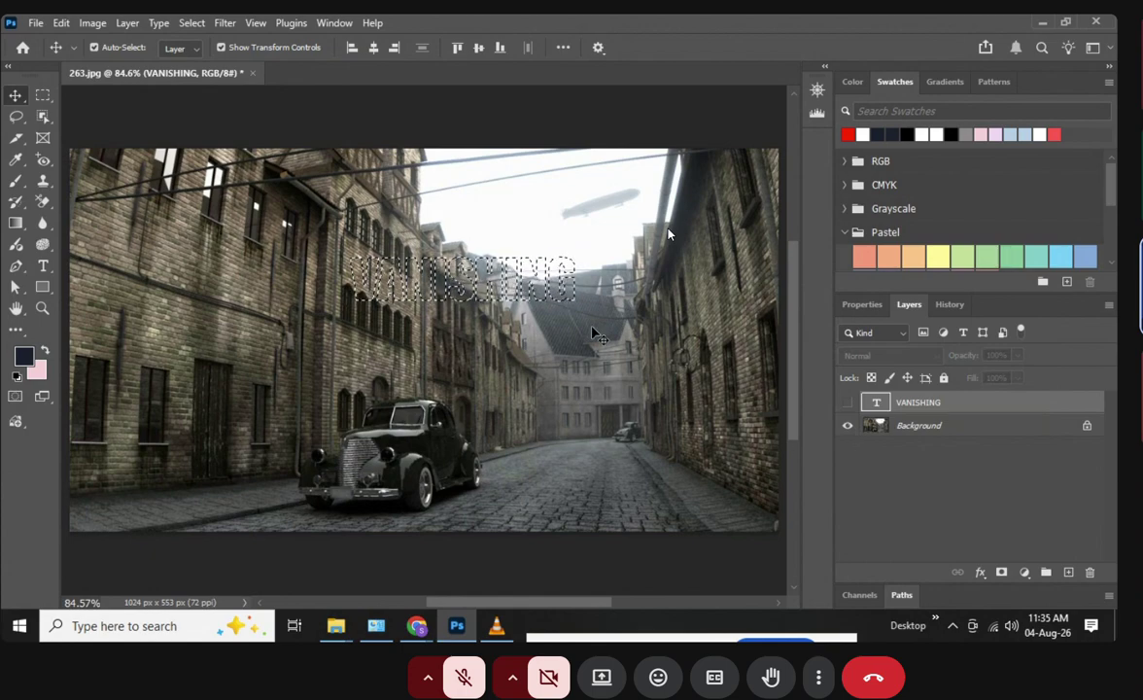
key("ctrl+d")
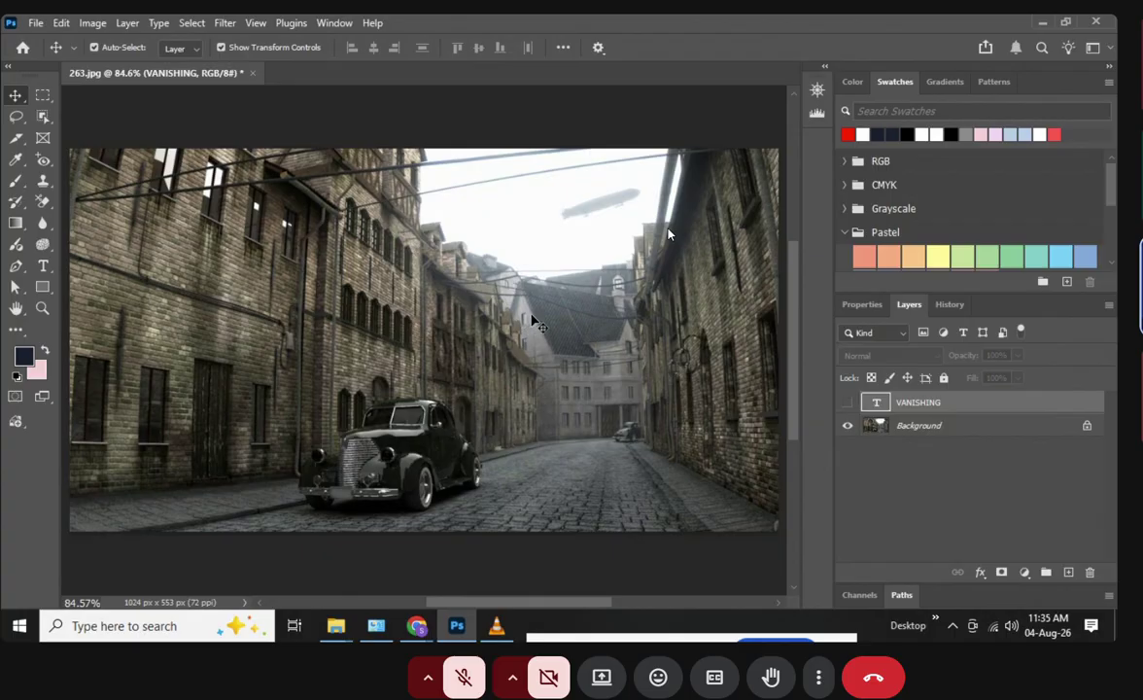
On a new empty layer, start Vanishing Point and draw a four-corner perspective plane along the upper brick wall of the left building
left_click(1068, 572)
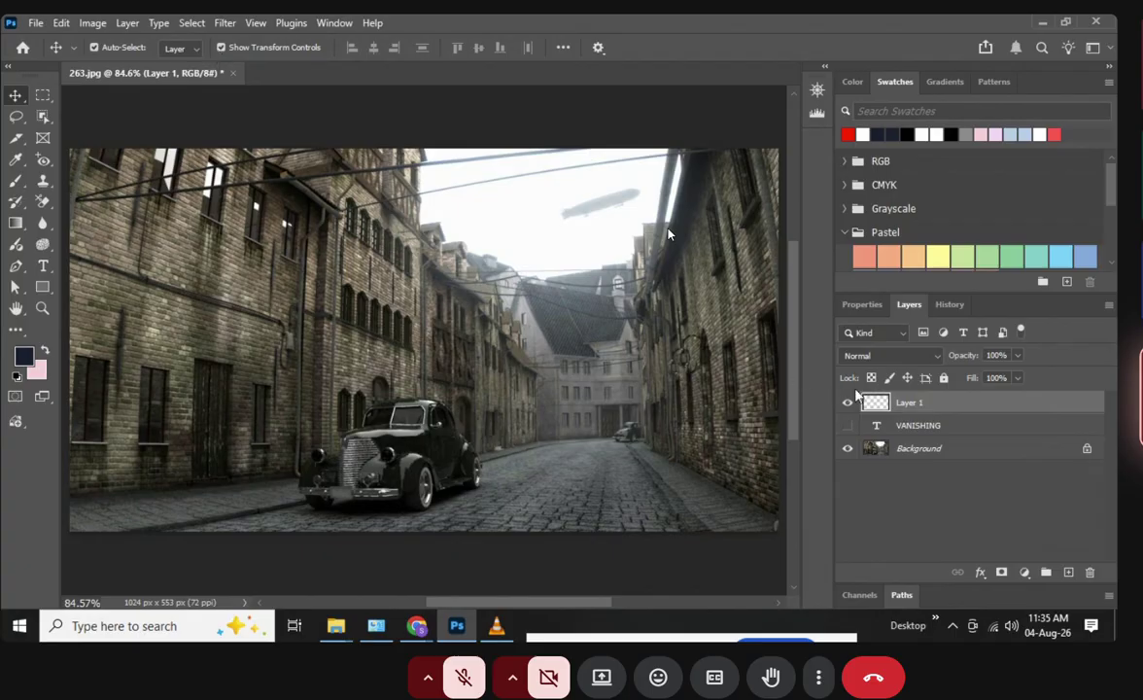
left_click(223, 24)
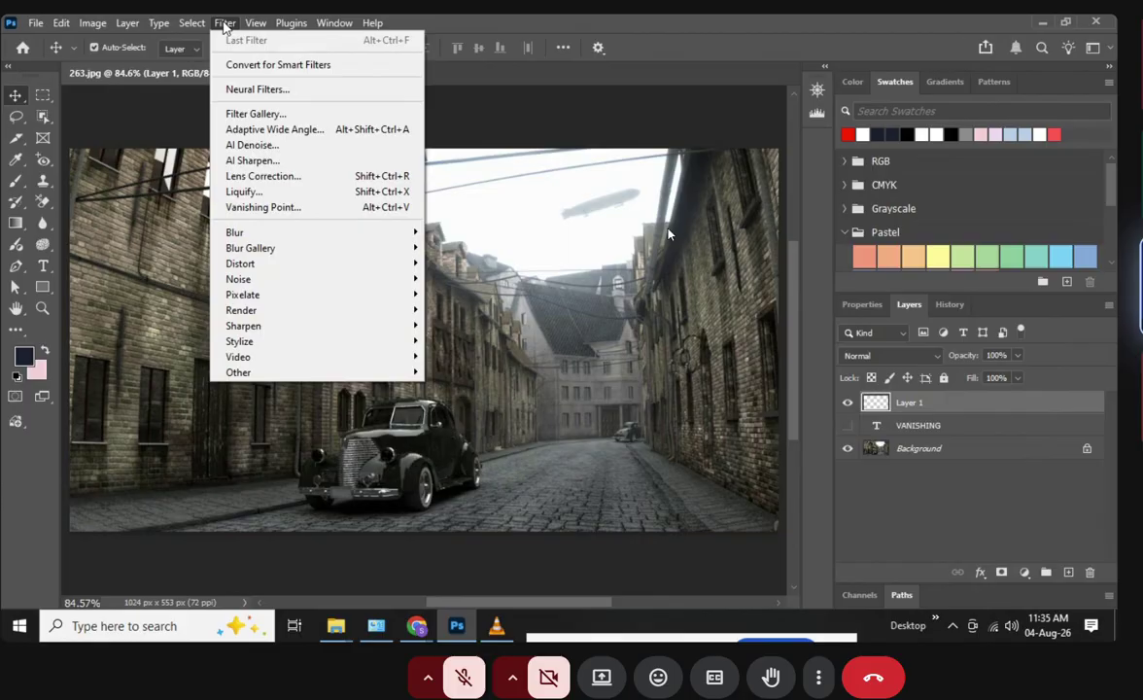
left_click(319, 208)
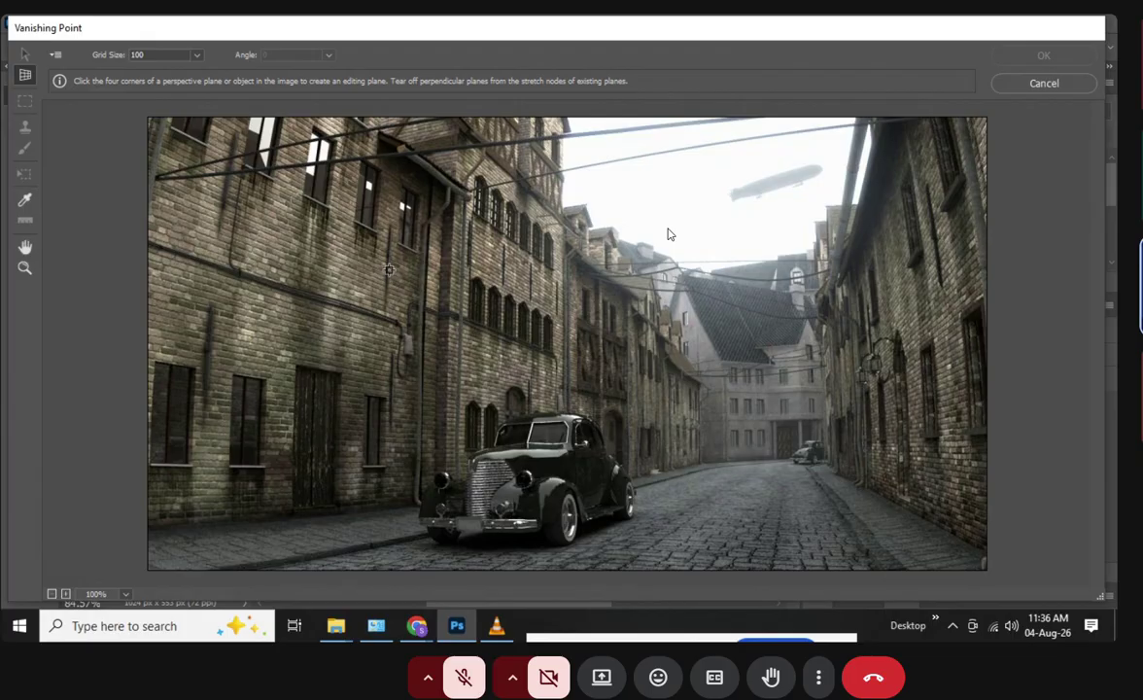
left_click(388, 268)
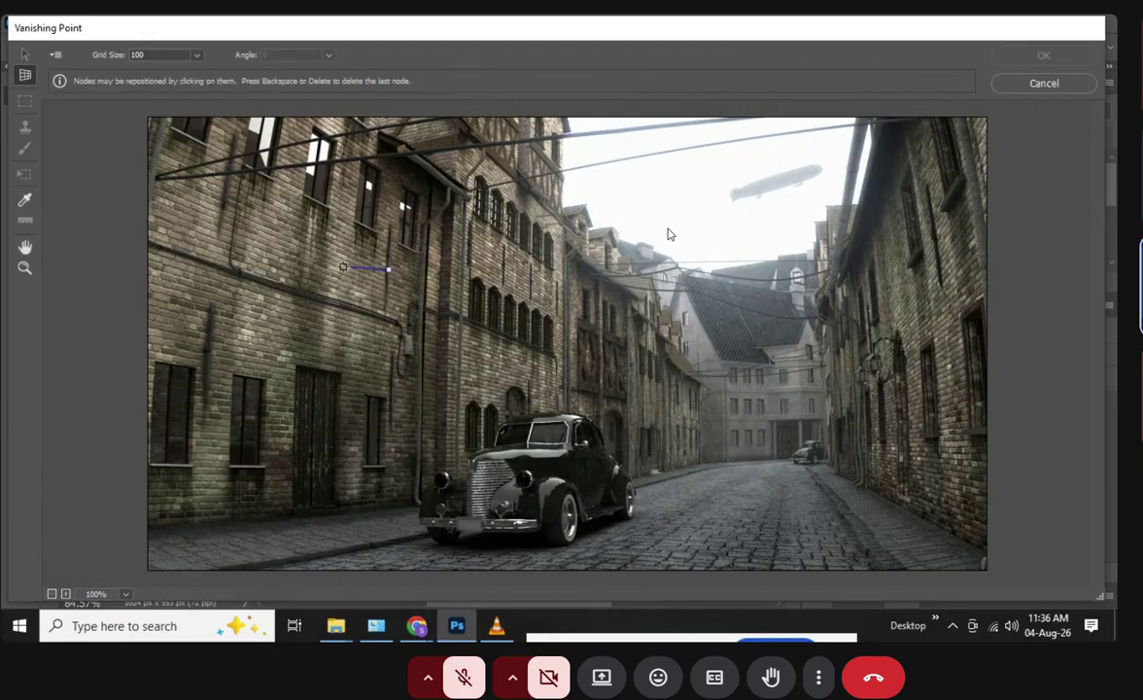
left_click(159, 182)
left_click(156, 234)
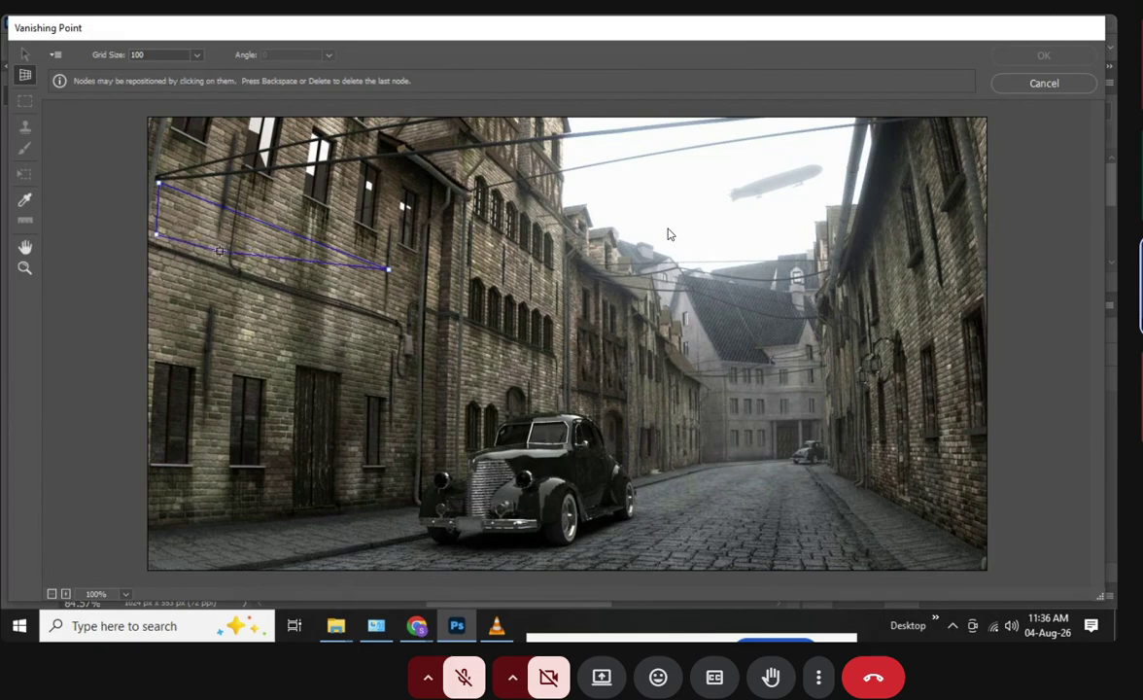
left_click(387, 307)
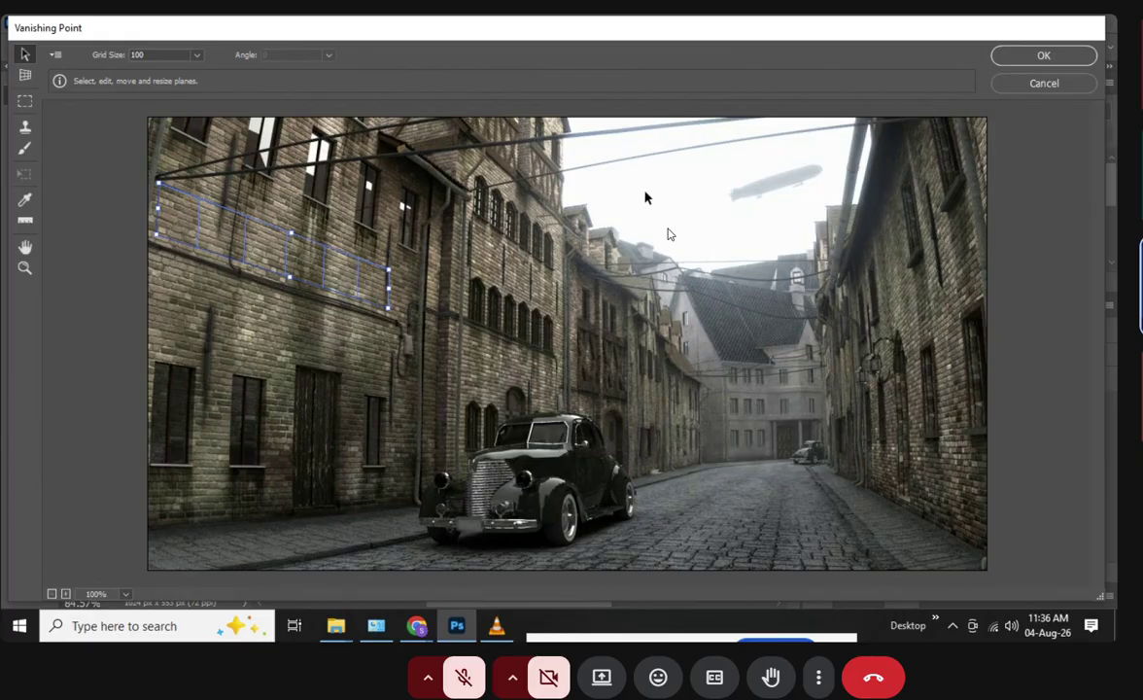
Paste the copied VANISHING text into Vanishing Point and move it onto the wall's perspective plane
key("ctrl+v")
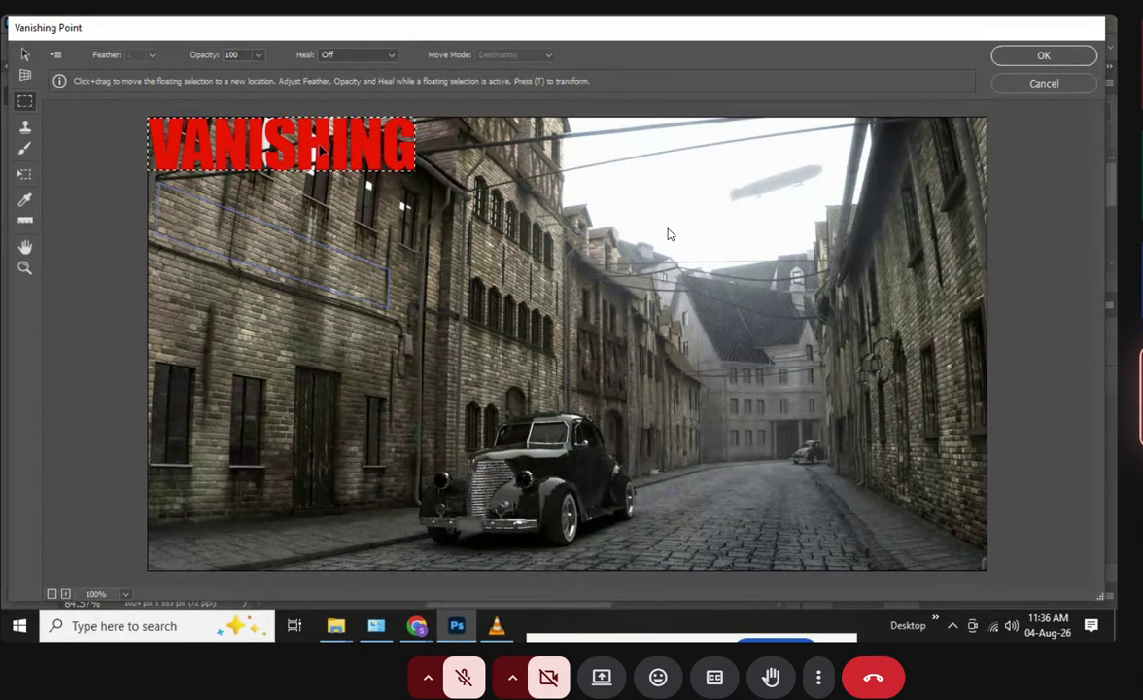
left_click_drag(291, 143, 254, 249)
key("ctrl+d")
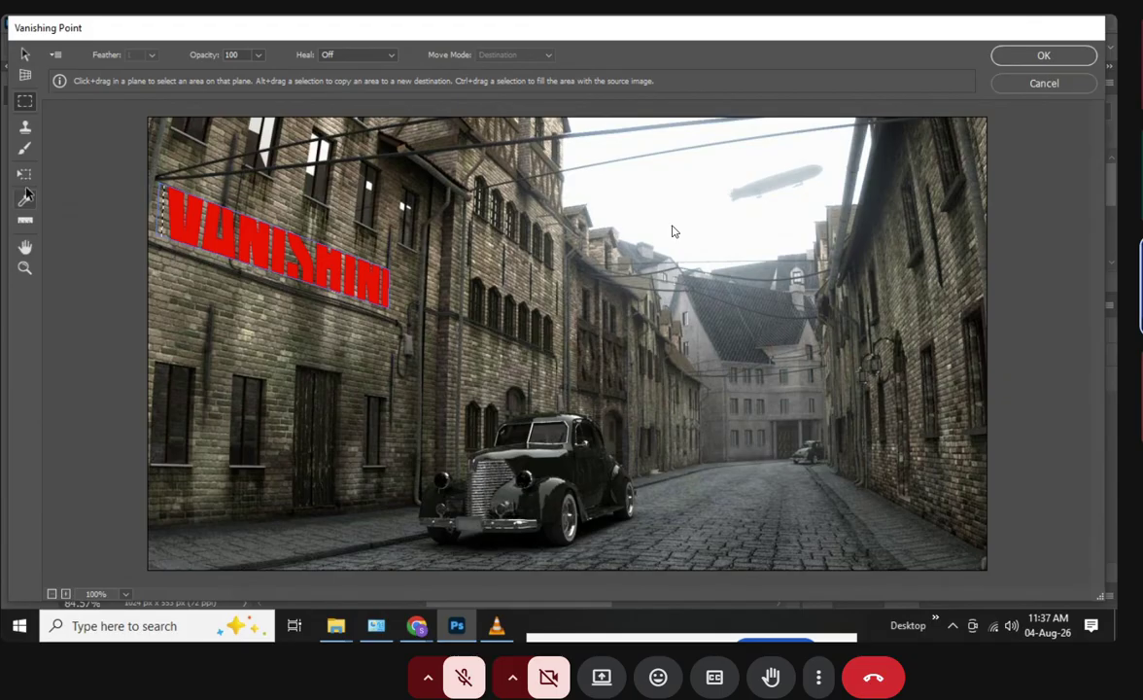
Scale the pasted VANISHING text down with the Transform tool and center it so the whole word fits inside the perspective plane
left_click(24, 175)
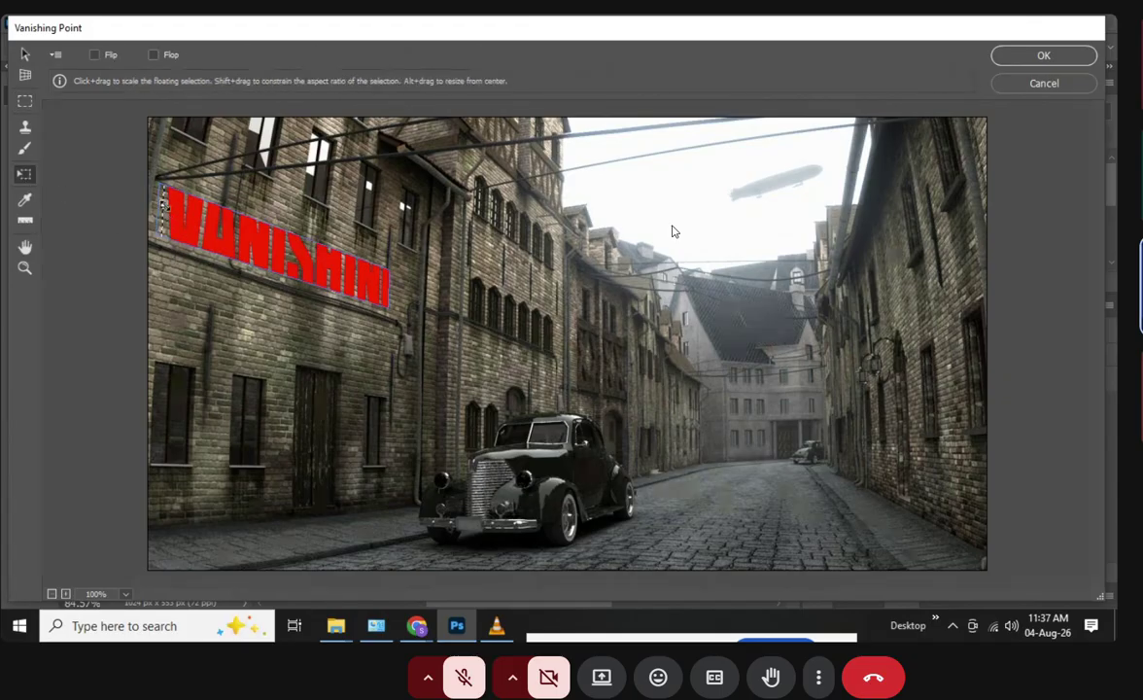
left_click_drag(162, 204, 204, 223)
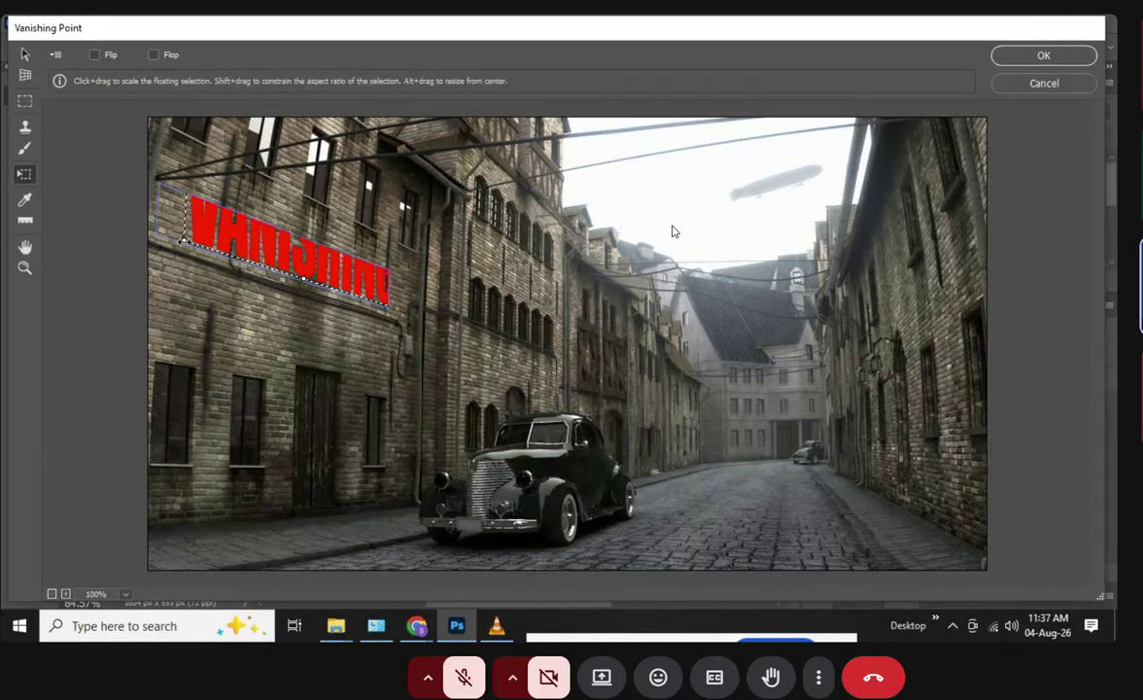
left_click_drag(183, 238, 259, 256)
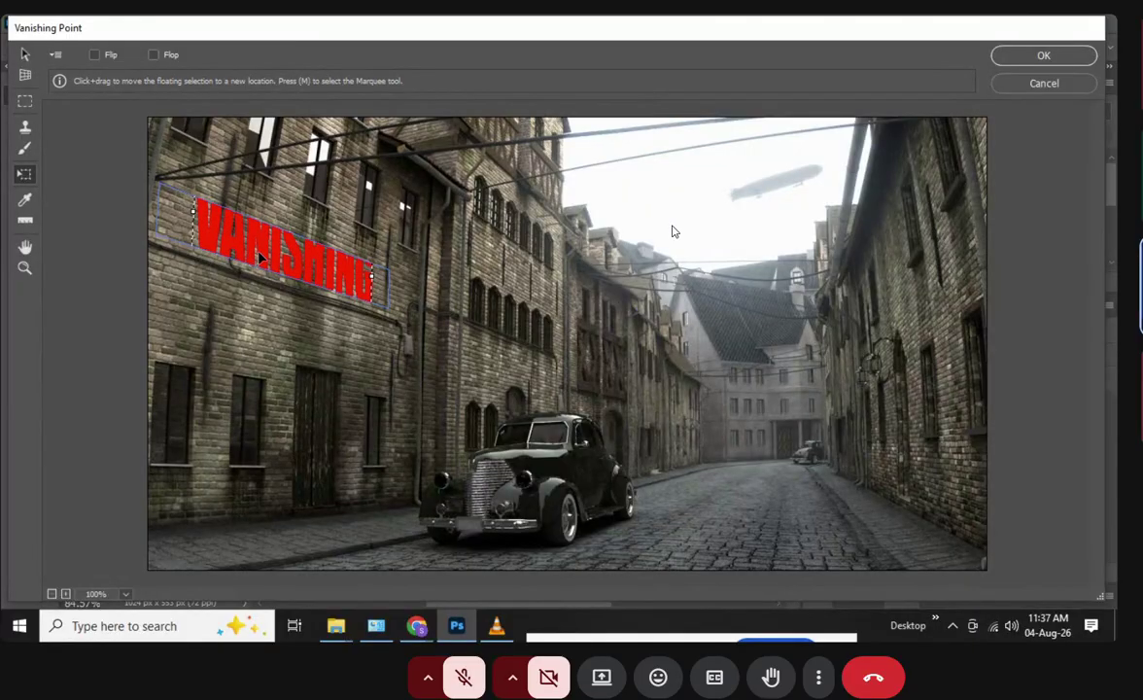
left_click_drag(194, 240, 268, 252)
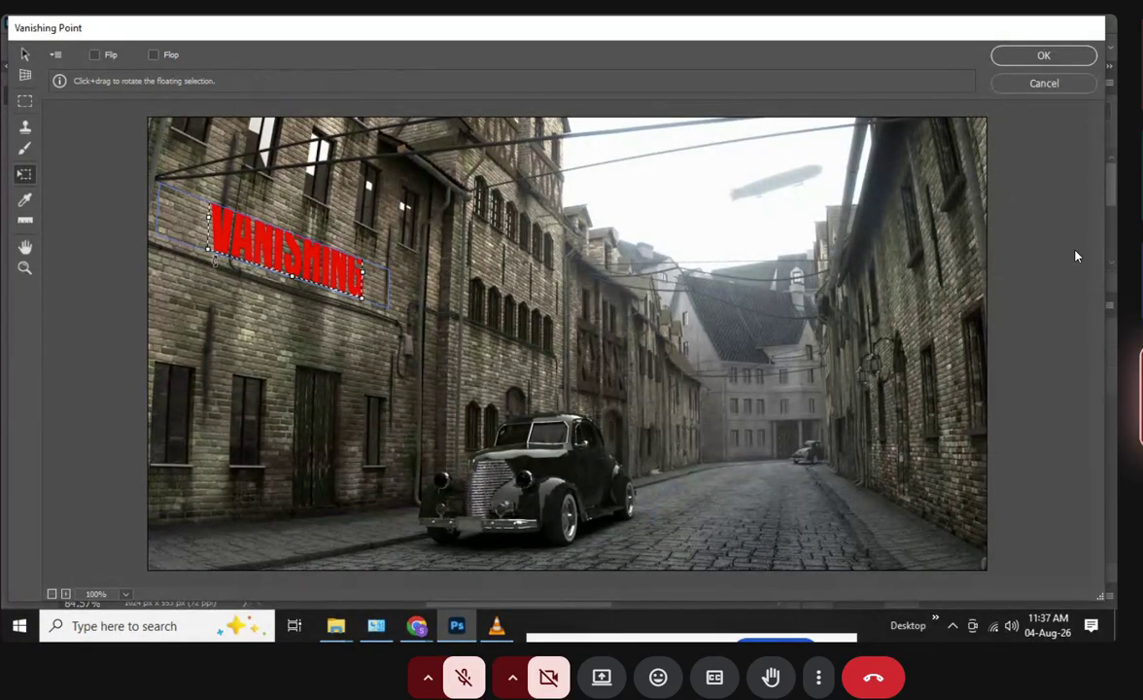
left_click_drag(210, 228, 262, 250)
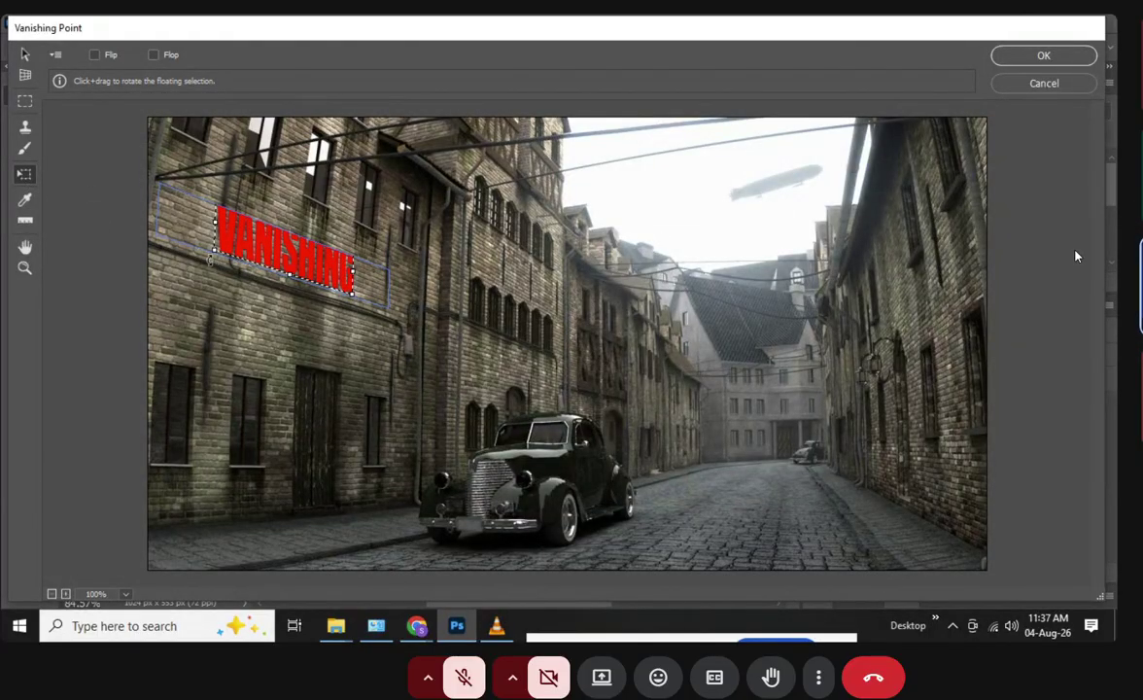
Try slight size and position changes on the VANISHING text in the plane and undo the last two adjustments
left_click_drag(212, 250, 217, 250)
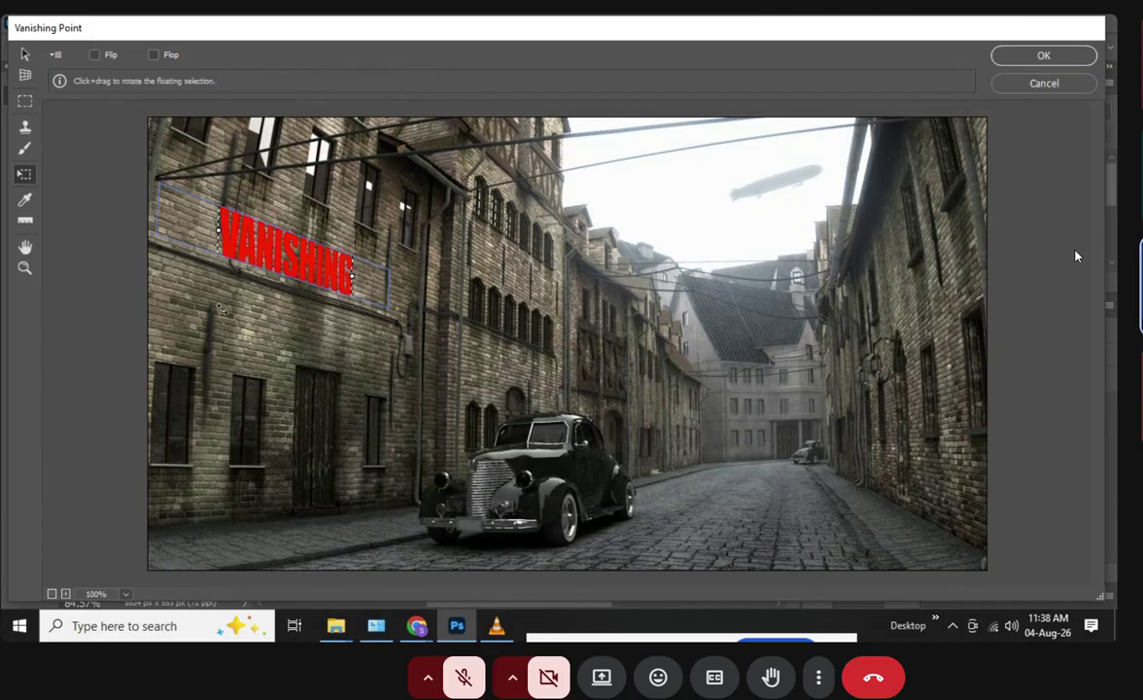
left_click_drag(250, 243, 256, 246)
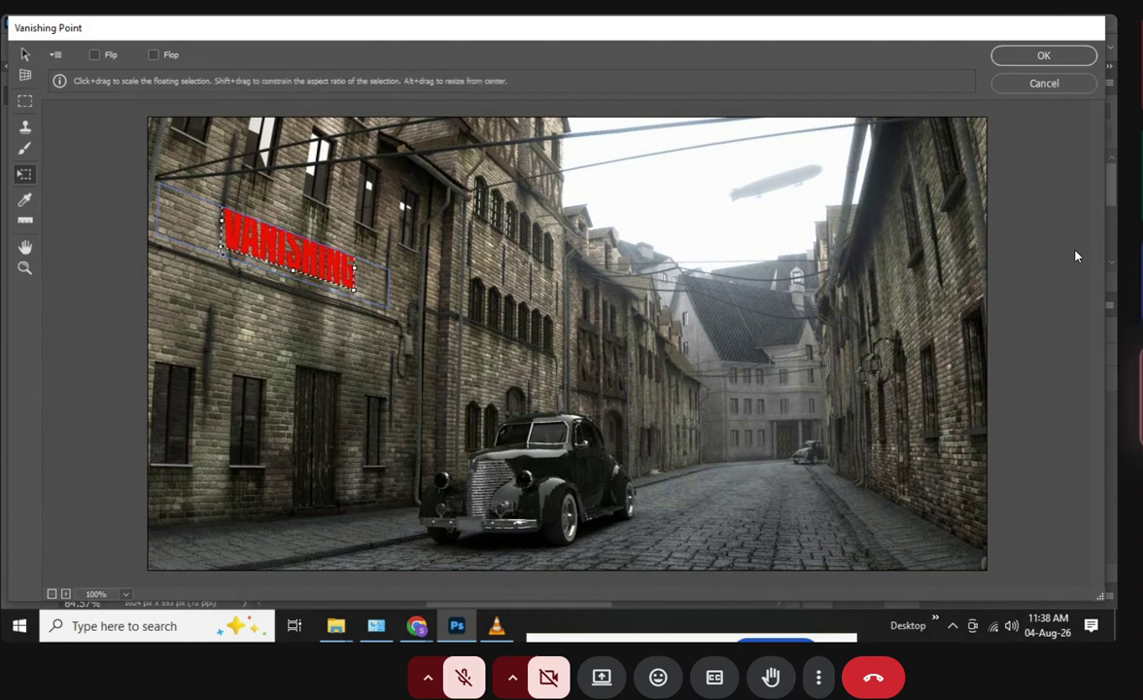
key("ctrl+z")
key("ctrl+z")
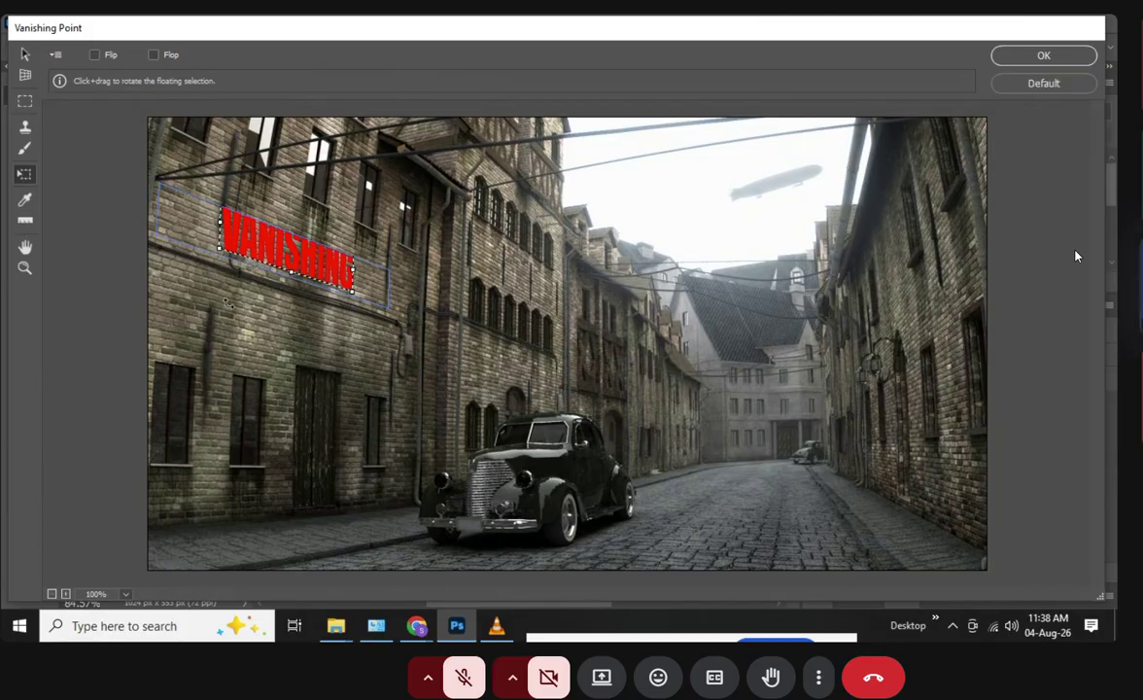
Fine-tune the position and size of the VANISHING text on the wall plane and apply the Vanishing Point filter
left_click_drag(291, 259, 290, 256)
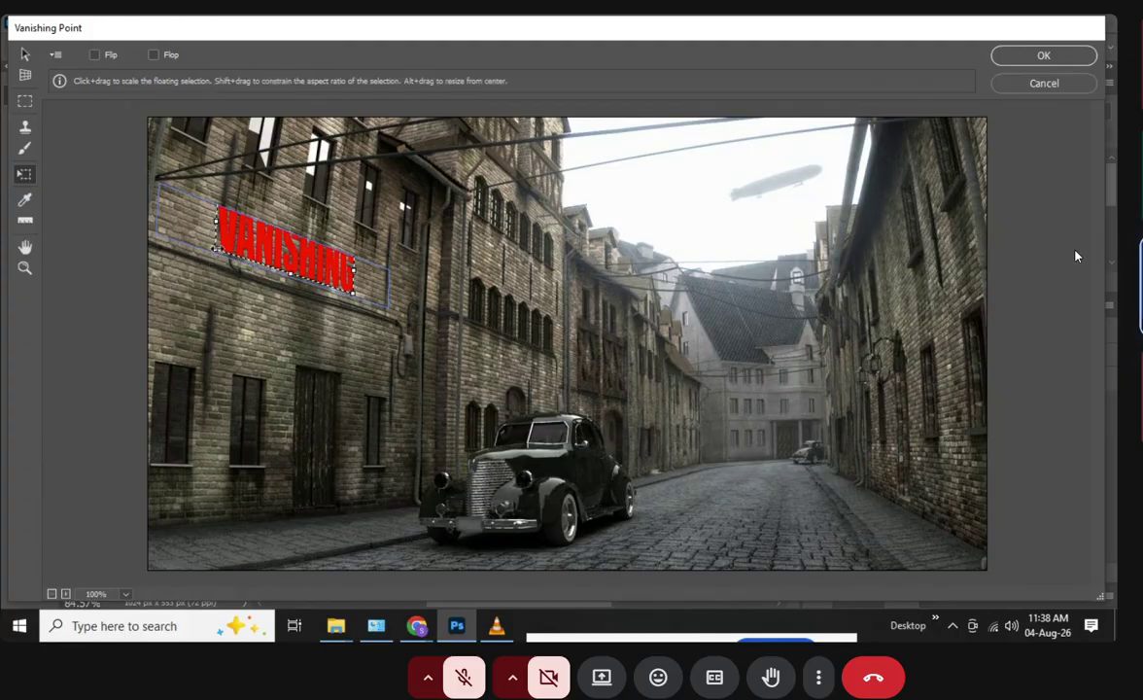
left_click_drag(215, 250, 267, 252)
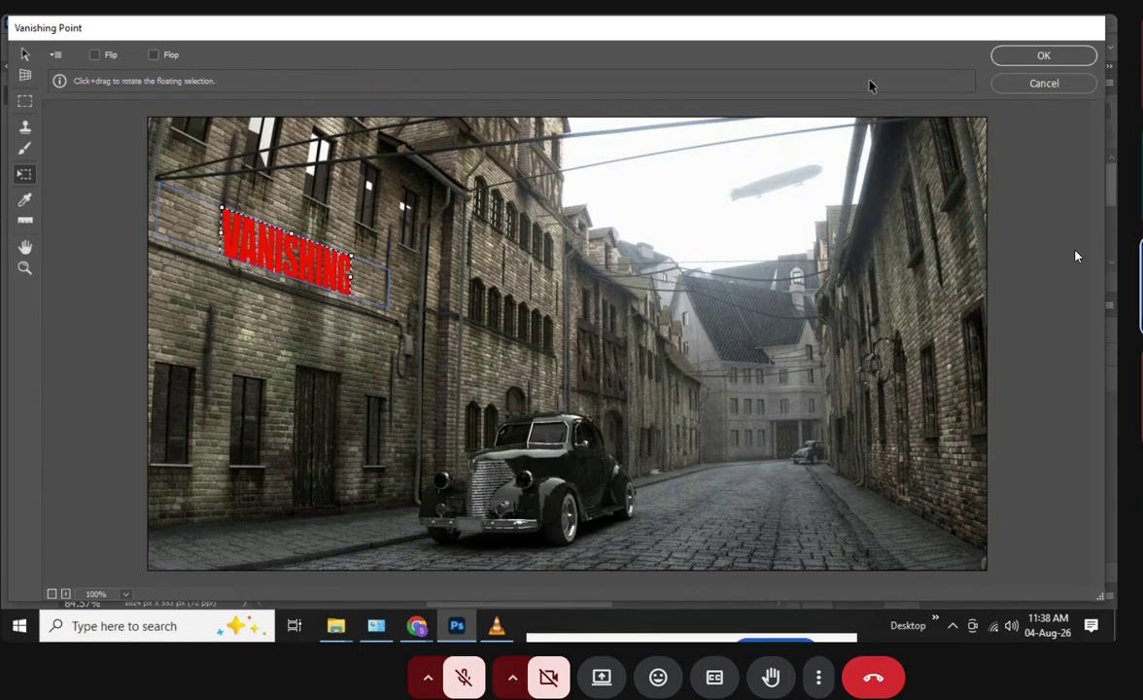
left_click(1035, 55)
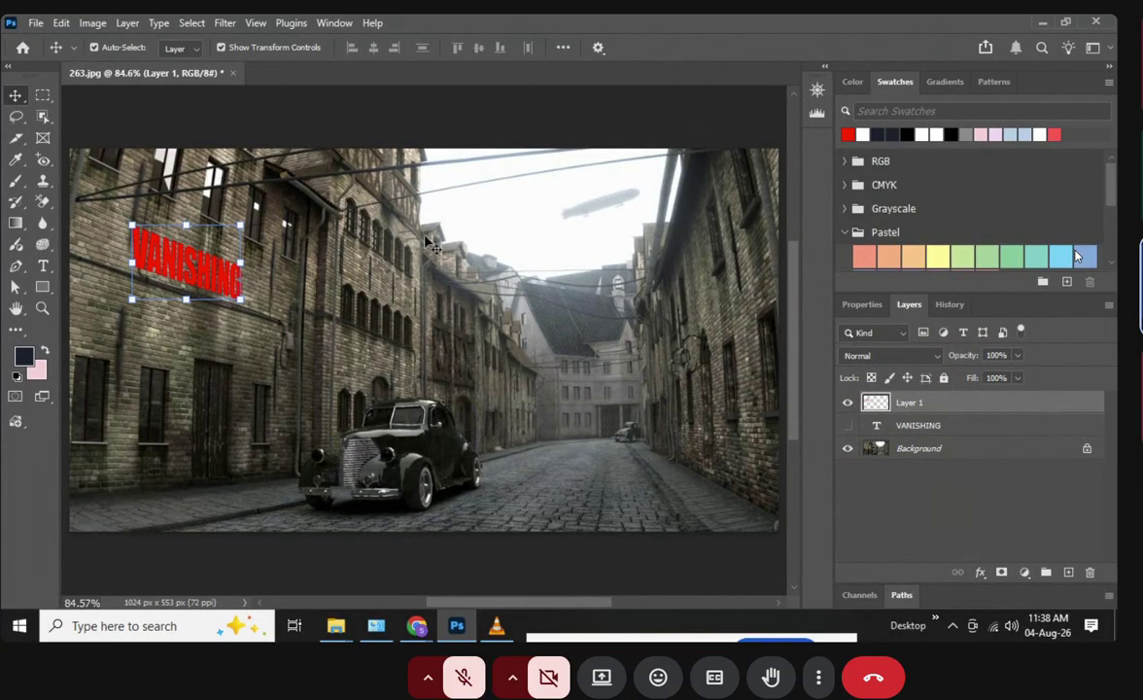
Add a Bevel & Emboss effect to Layer 1 with Outer Bevel style and 115% depth
double_click(973, 407)
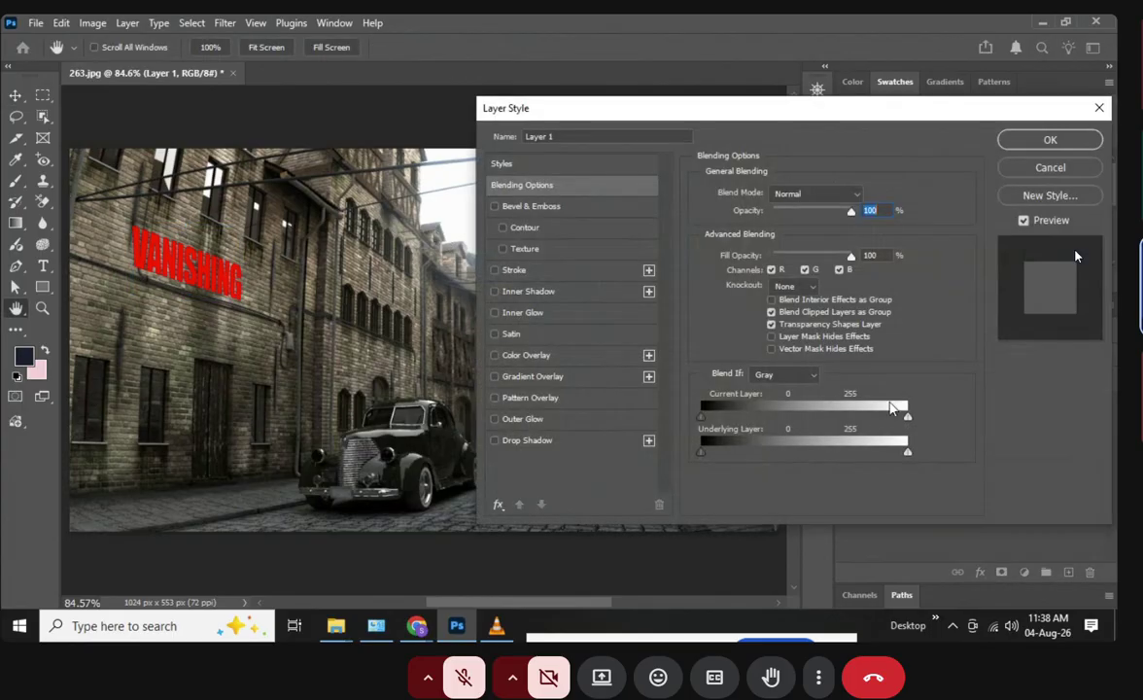
left_click_drag(799, 119, 757, 120)
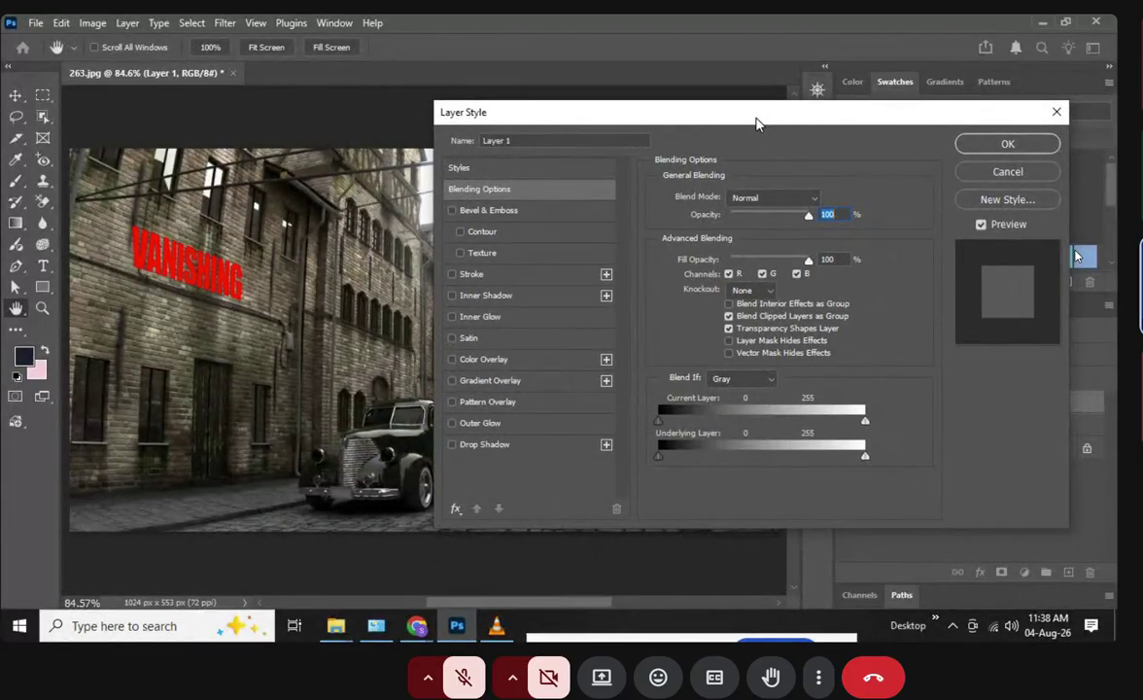
left_click(469, 210)
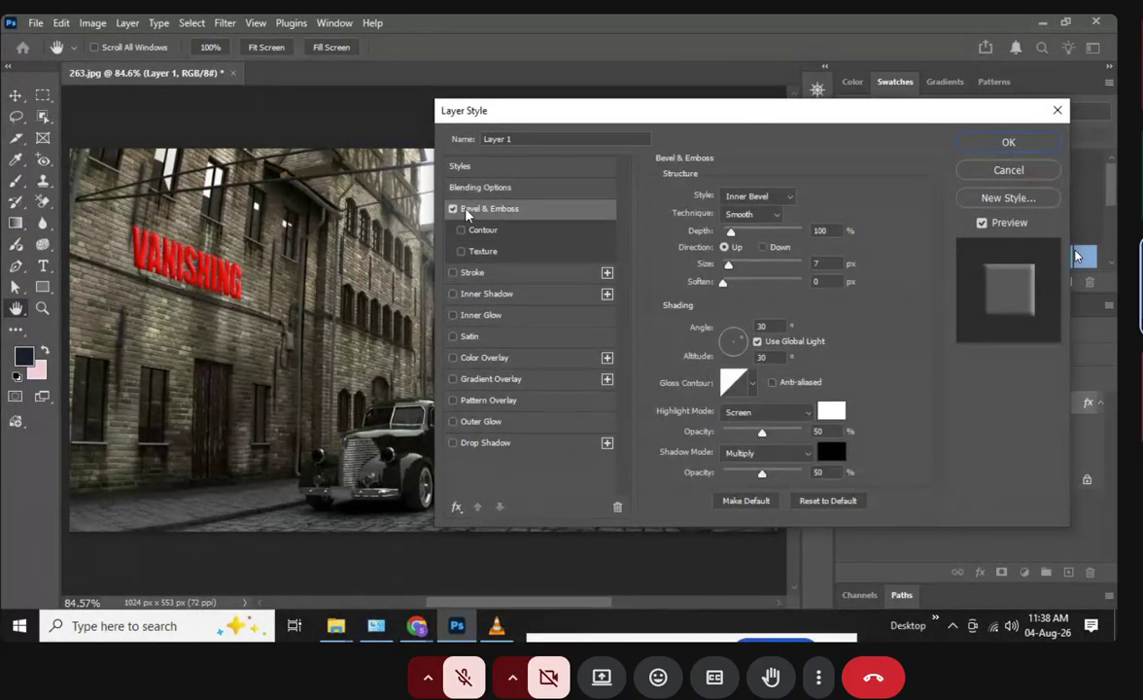
left_click(759, 197)
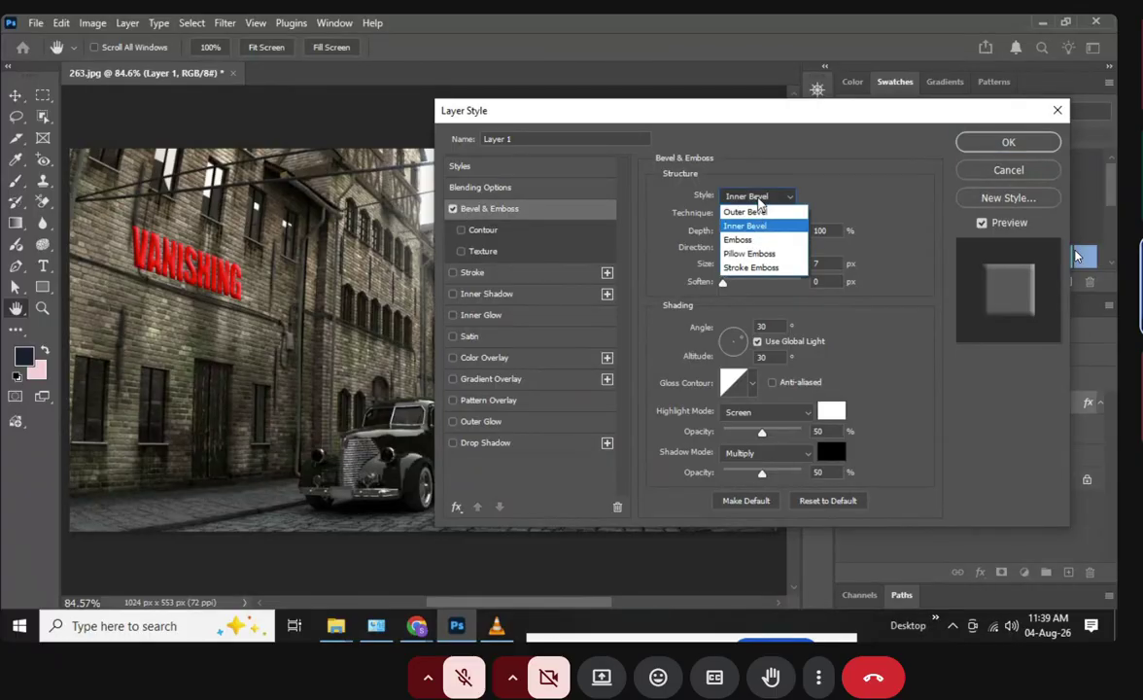
left_click(758, 210)
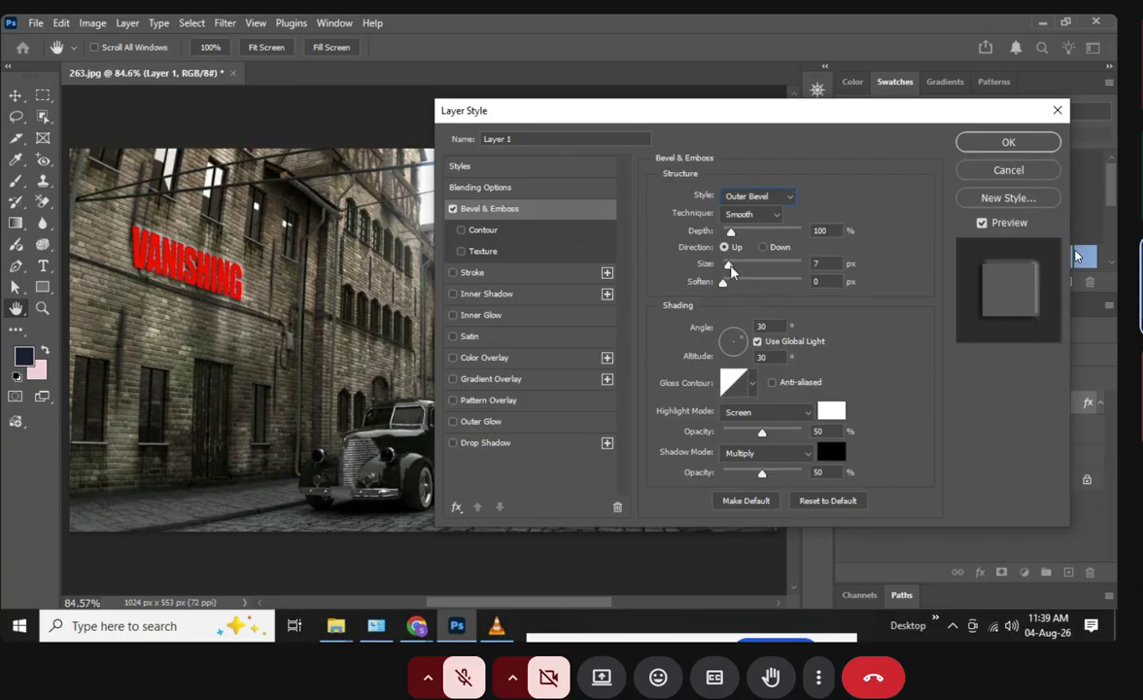
left_click_drag(731, 232, 735, 246)
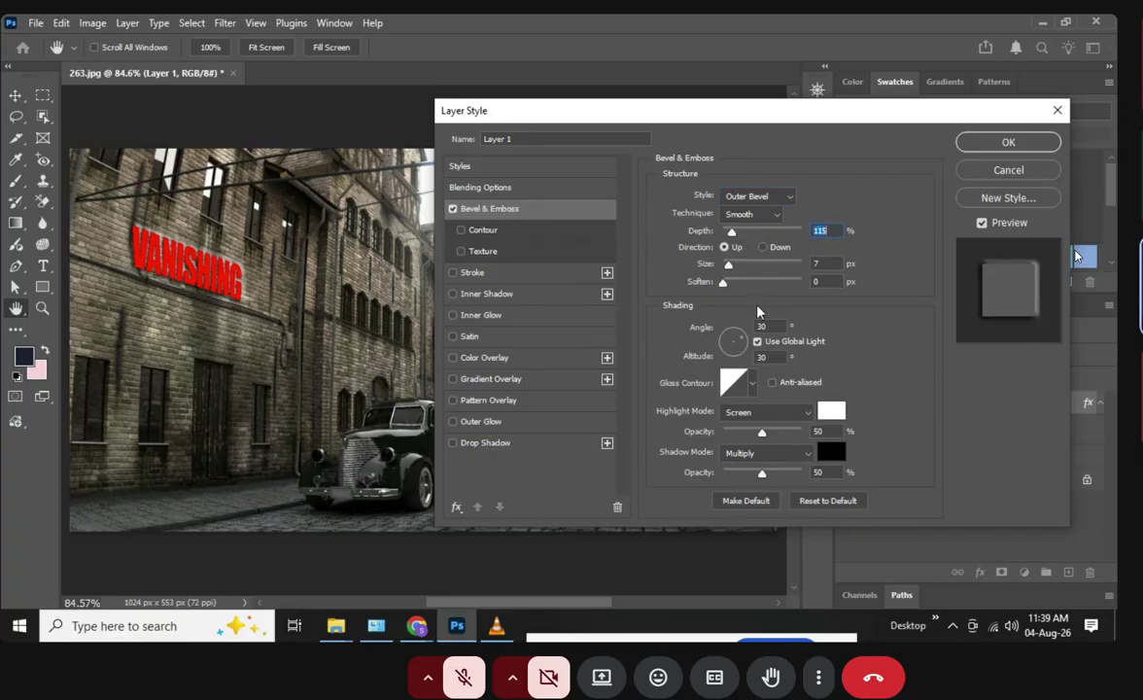
left_click(991, 145)
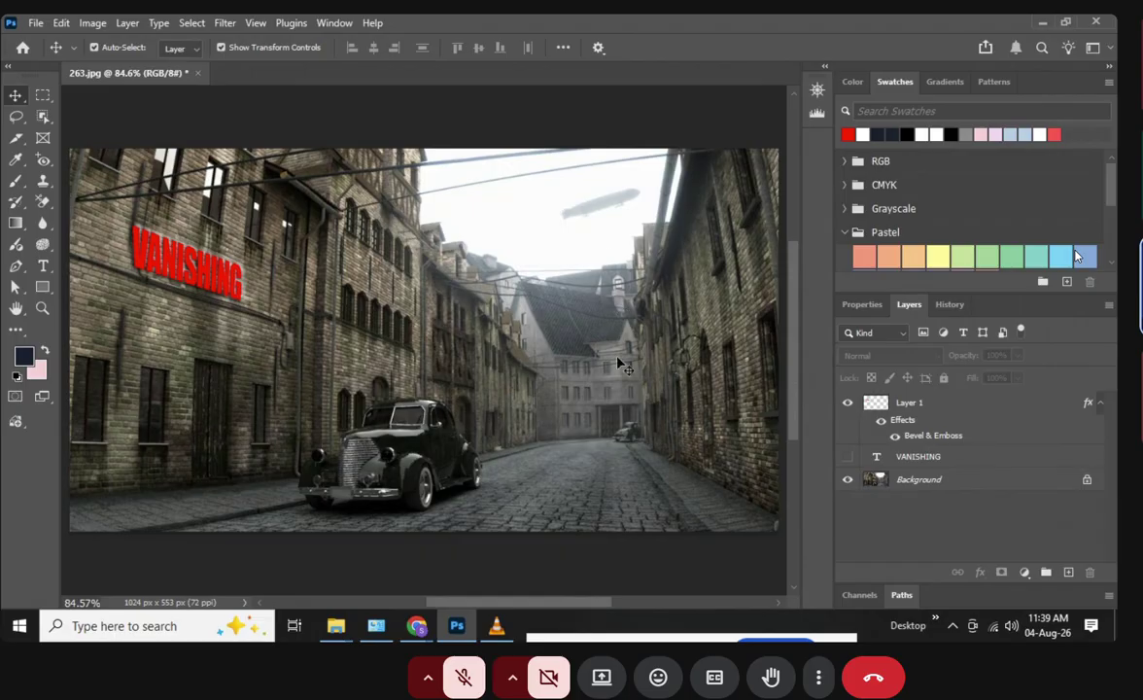
left_click(224, 23)
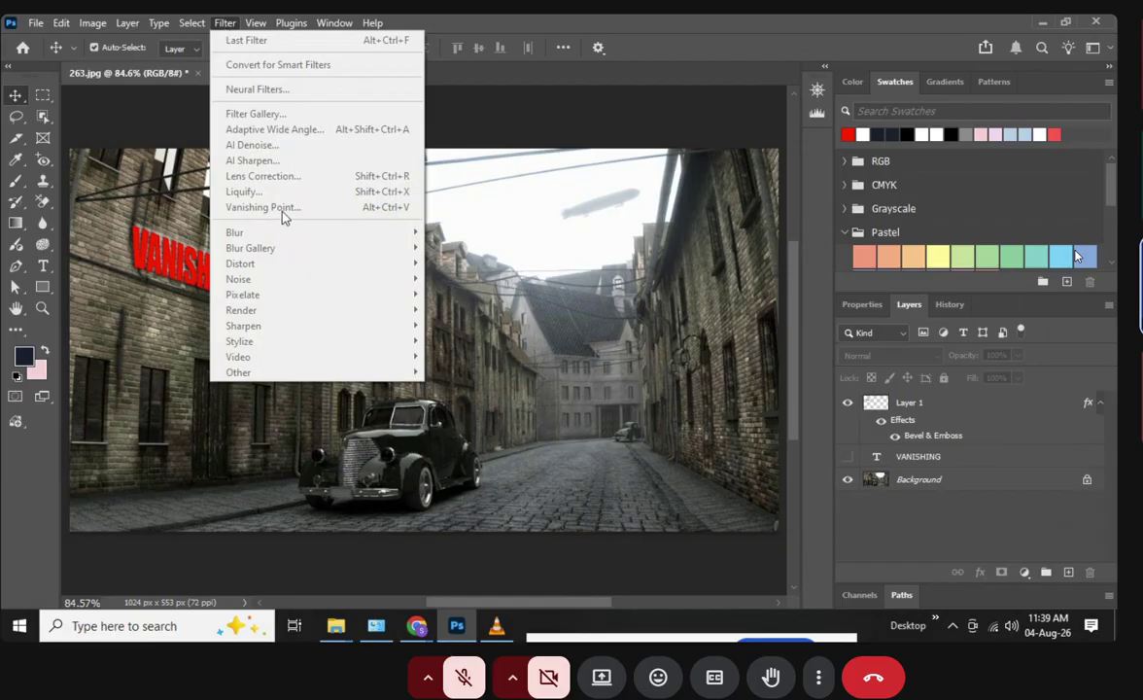
left_click(573, 21)
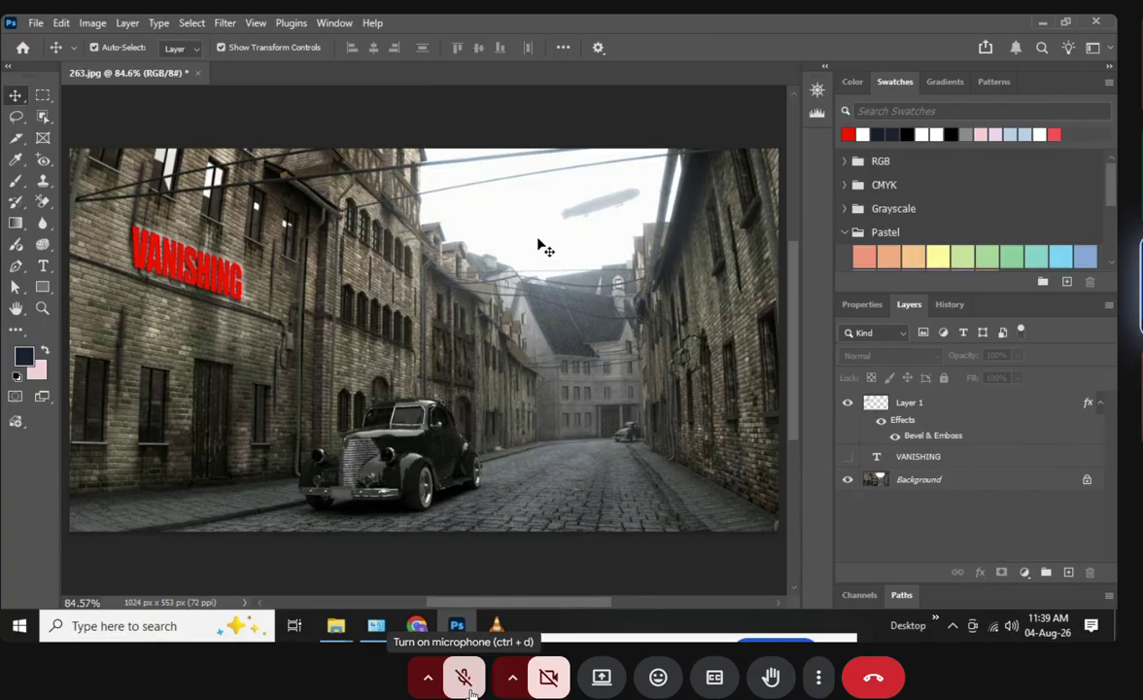
left_click(470, 692)
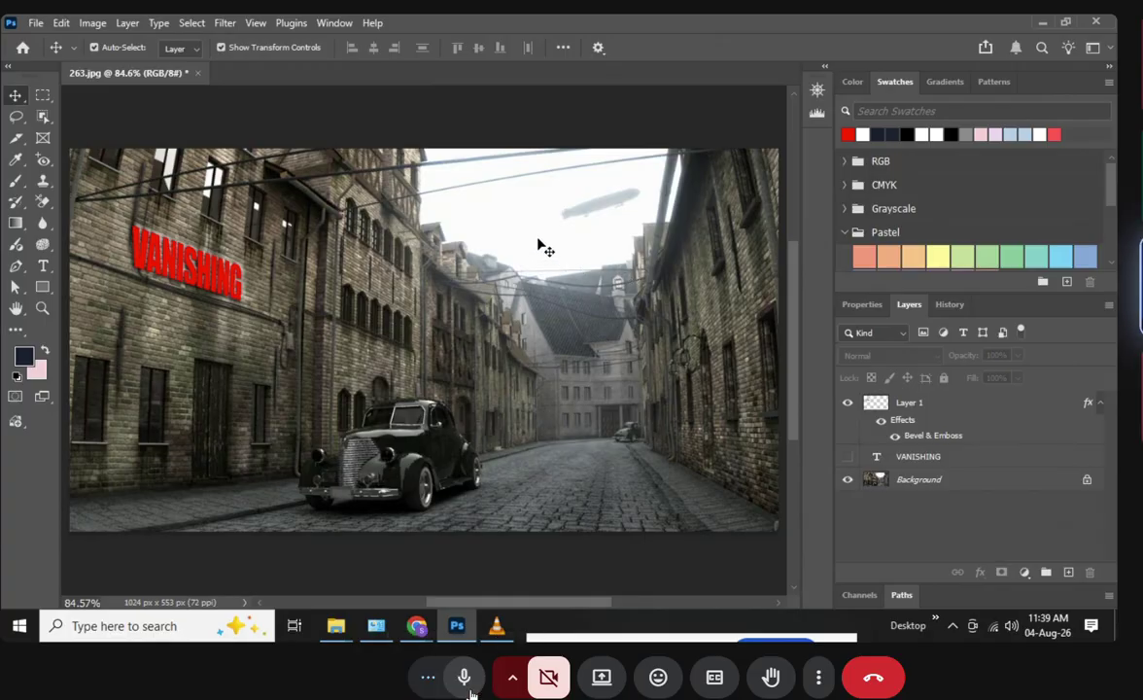
mouse_move(535, 546)
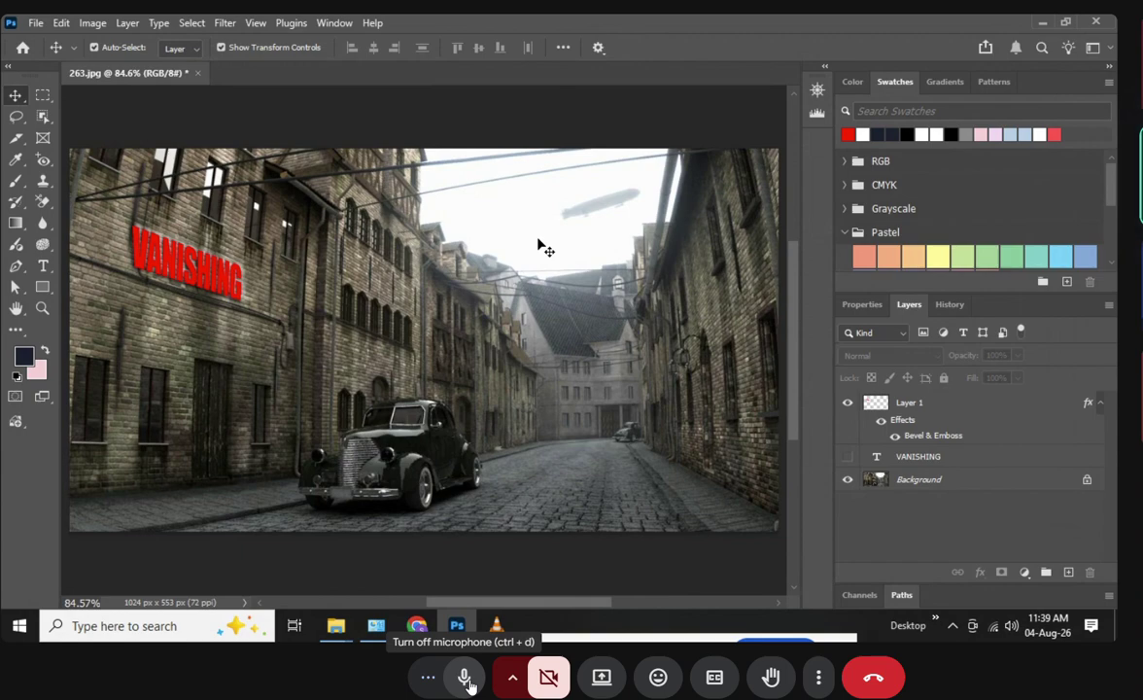
left_click(466, 678)
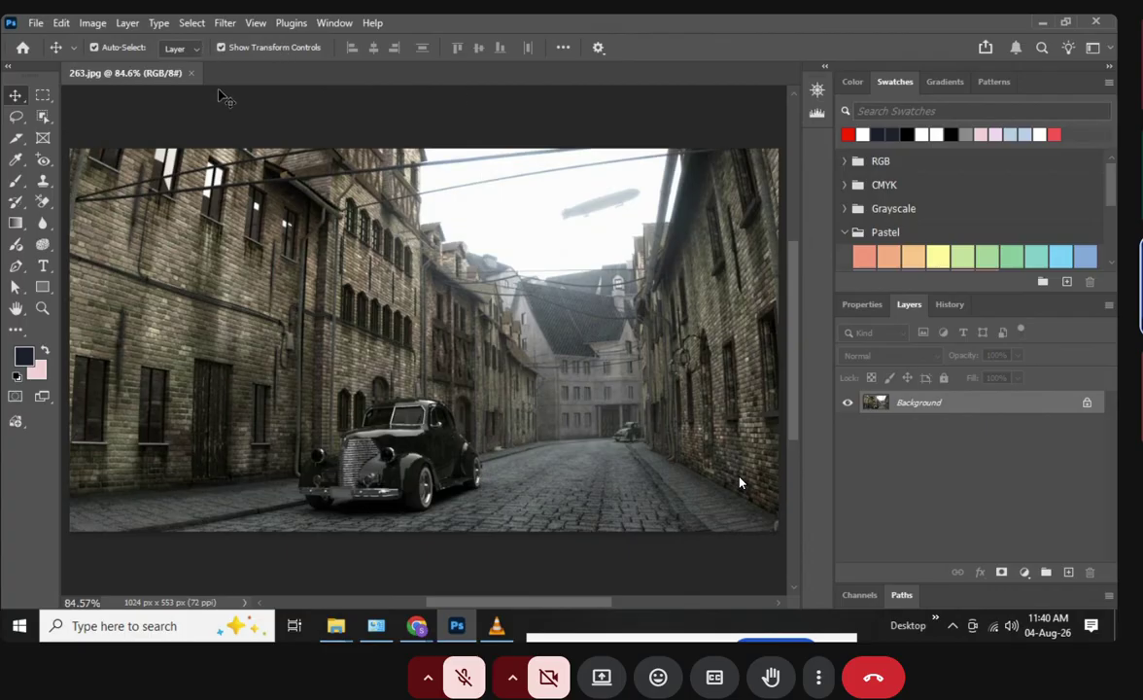
Open the Adaptive Wide Angle filter on the street image, choose Perspective correction and raise the focal length to 40.08 mm
left_click(224, 24)
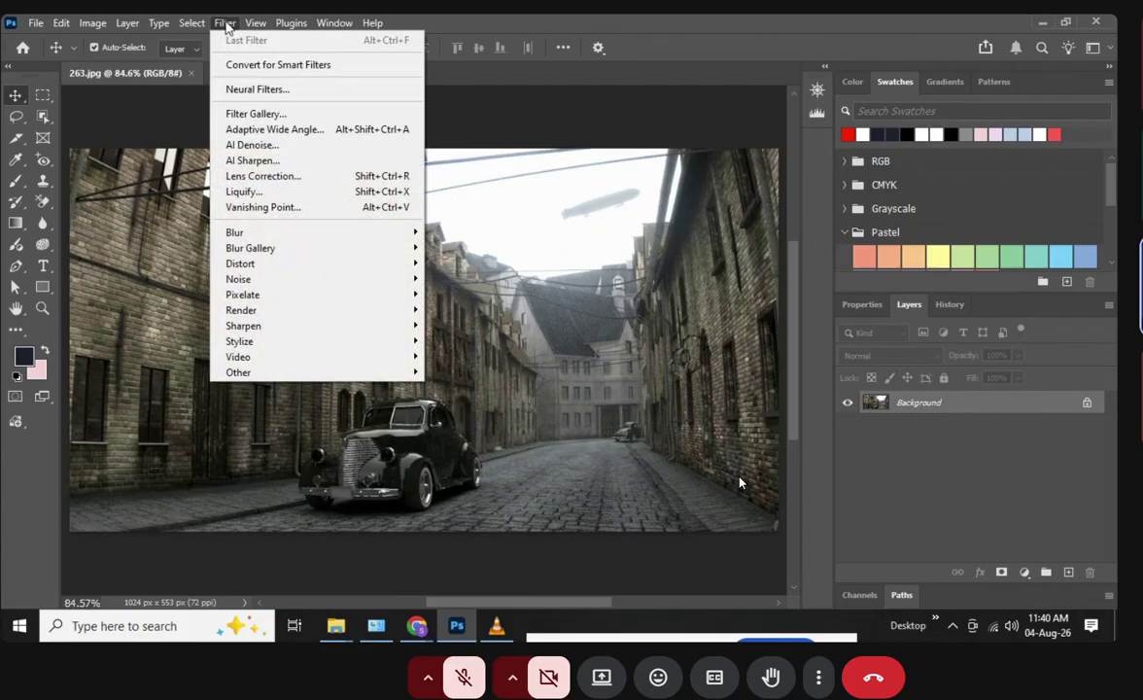
left_click(260, 117)
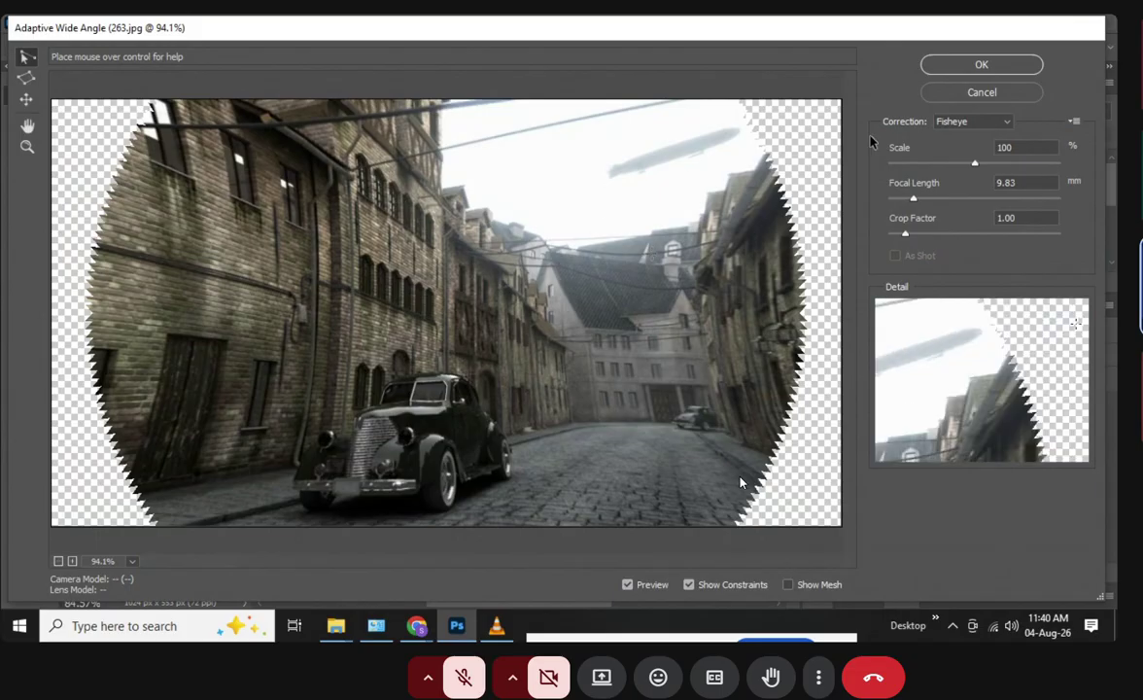
left_click(979, 127)
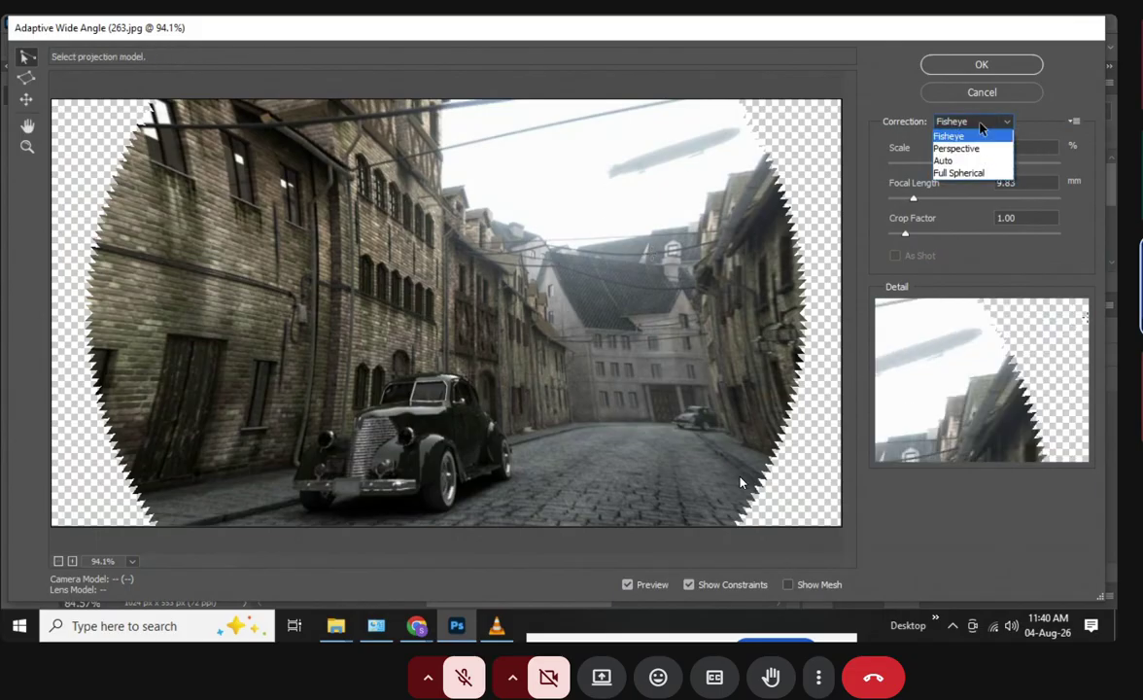
left_click(975, 148)
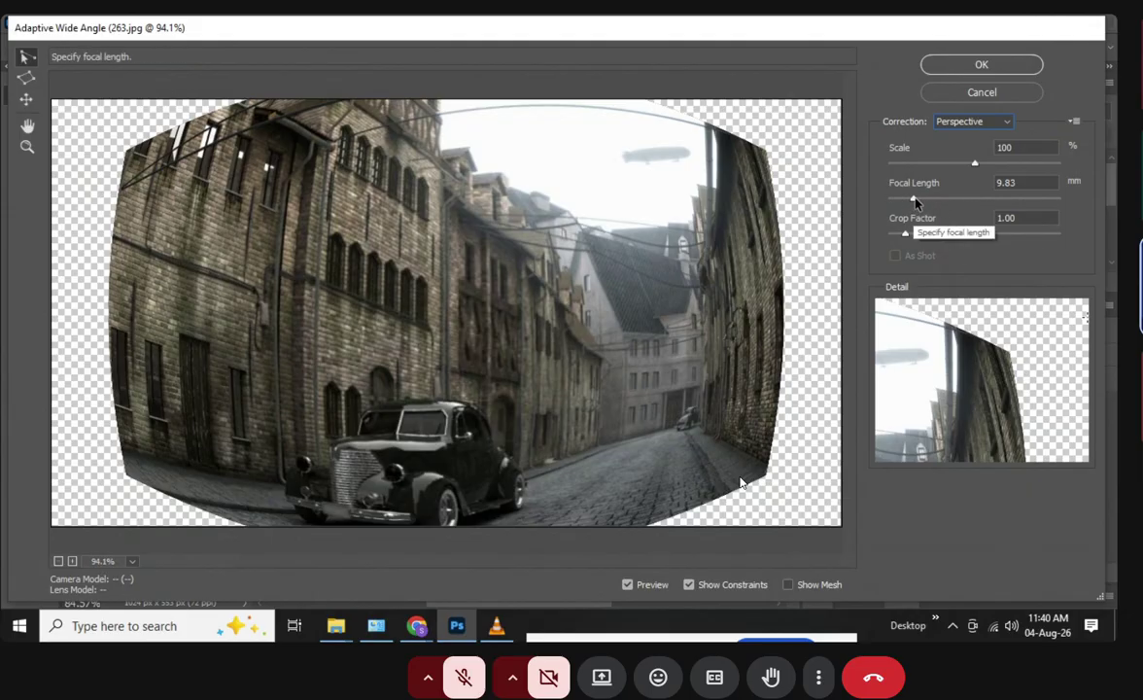
left_click_drag(914, 200, 938, 209)
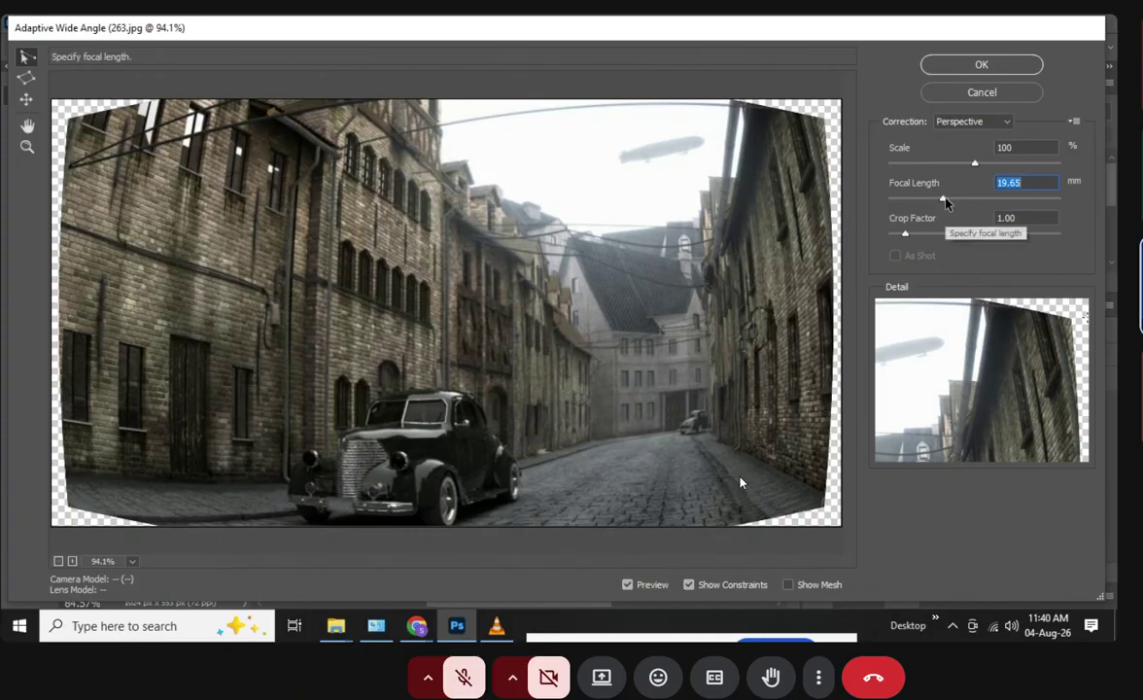
left_click_drag(943, 199, 1001, 208)
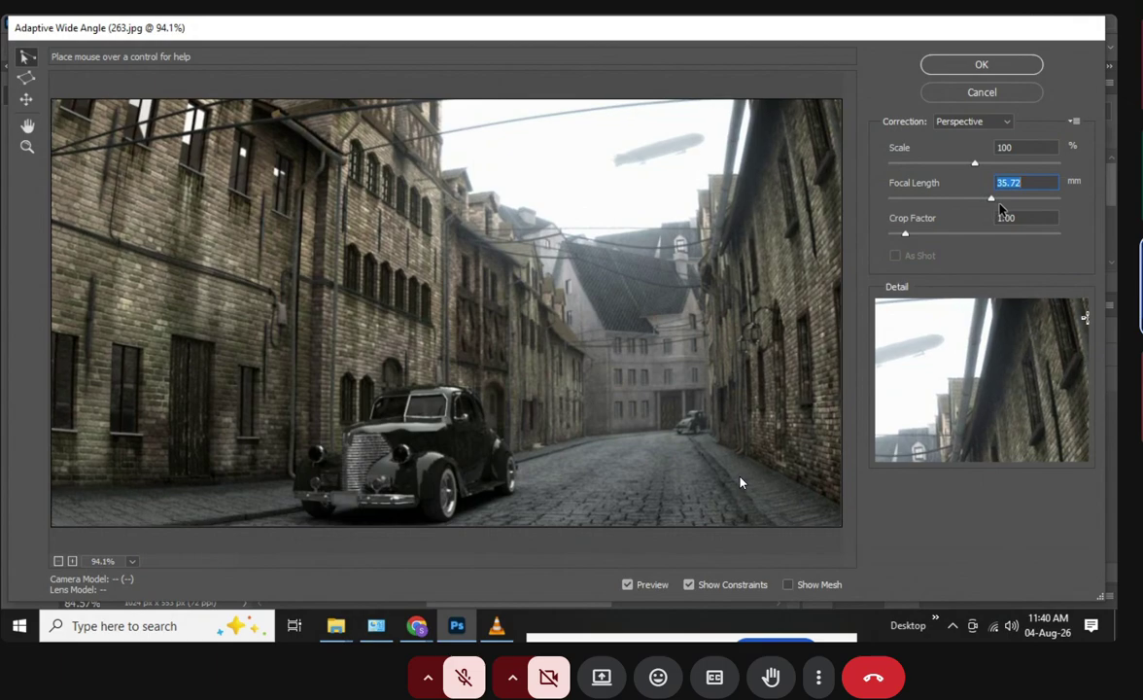
left_click_drag(995, 200, 1005, 207)
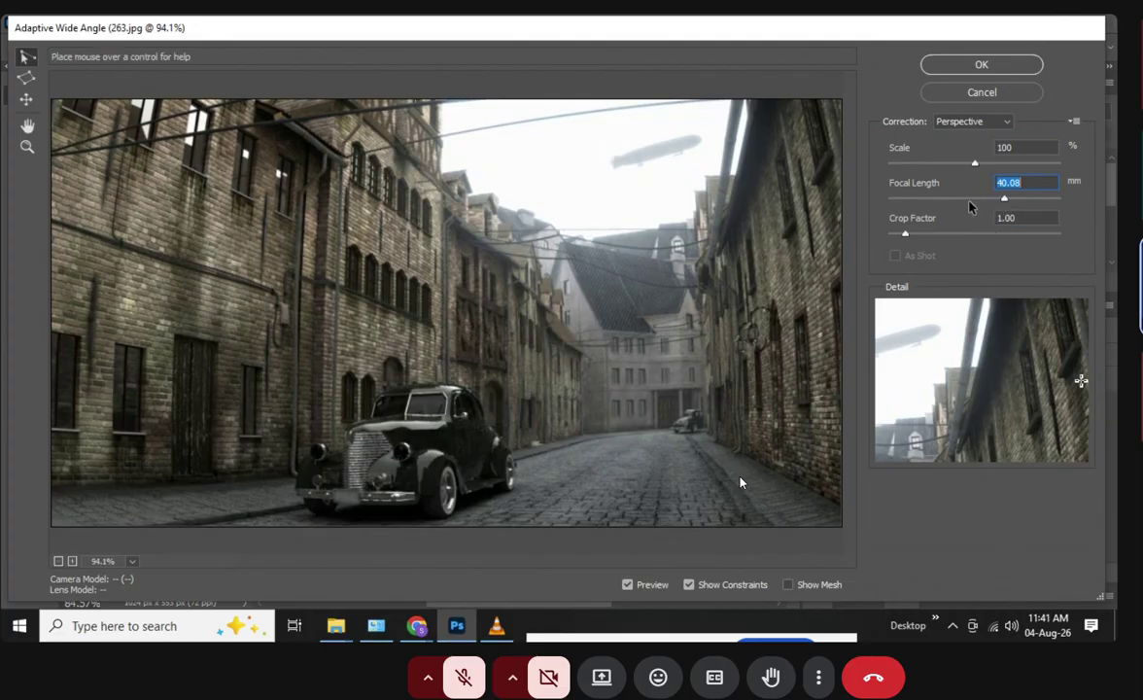
Lower the focal length of the Perspective correction to 13.93 mm to bend the street image more strongly
left_click_drag(909, 188, 878, 189)
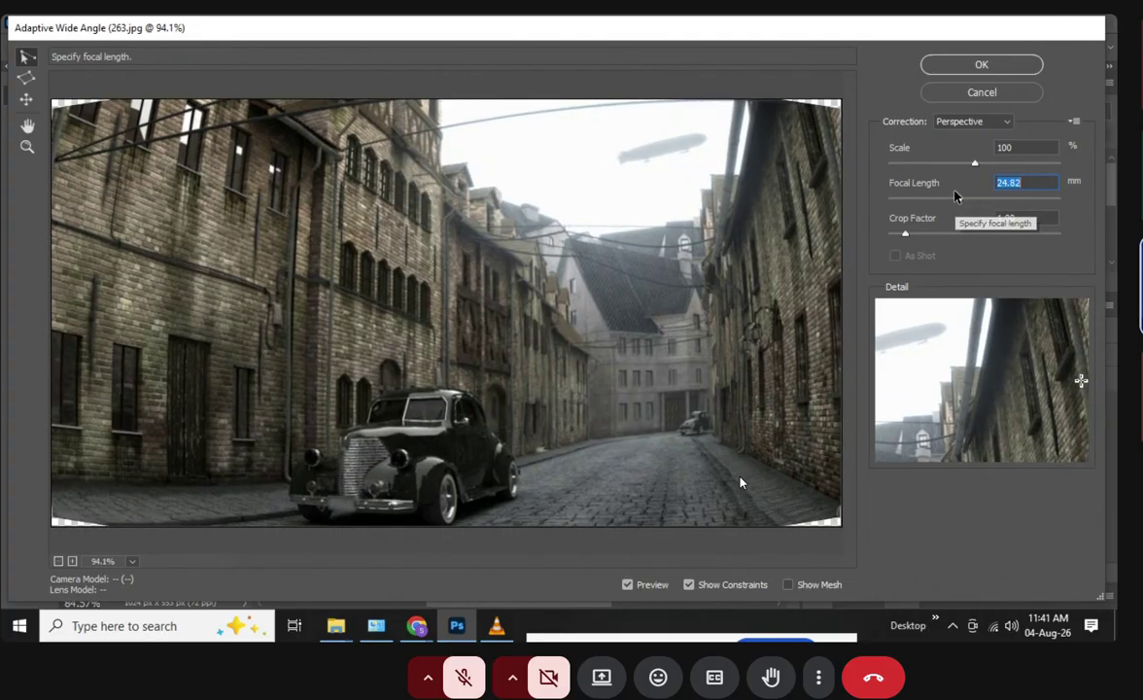
left_click_drag(954, 198, 926, 199)
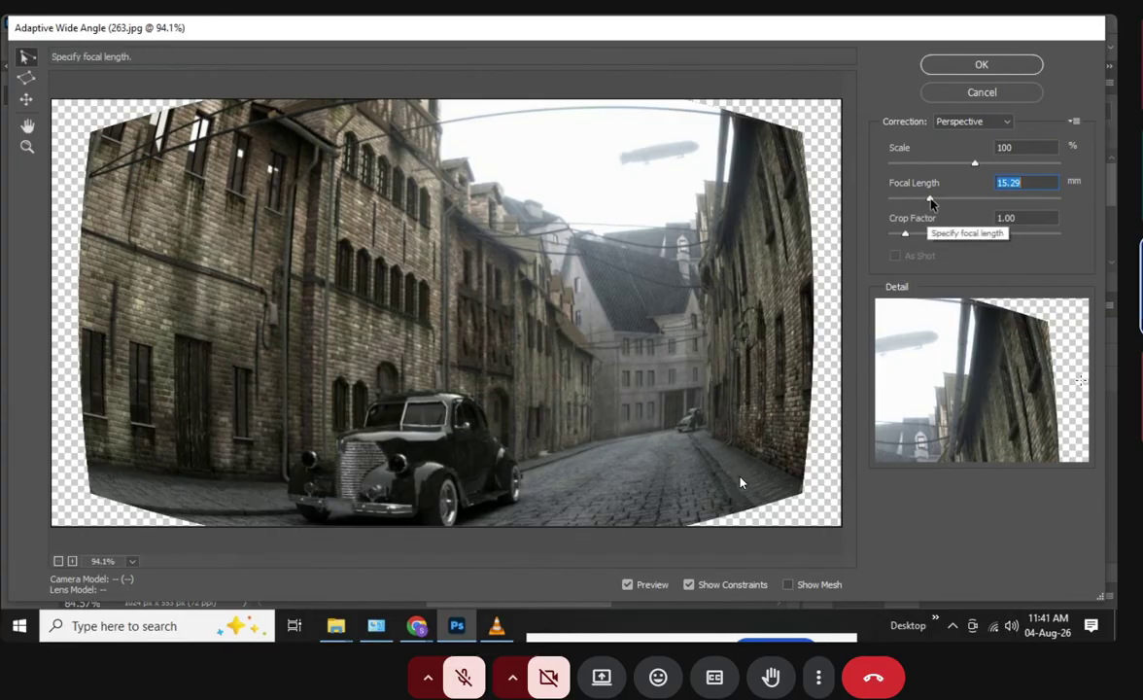
left_click_drag(930, 199, 925, 200)
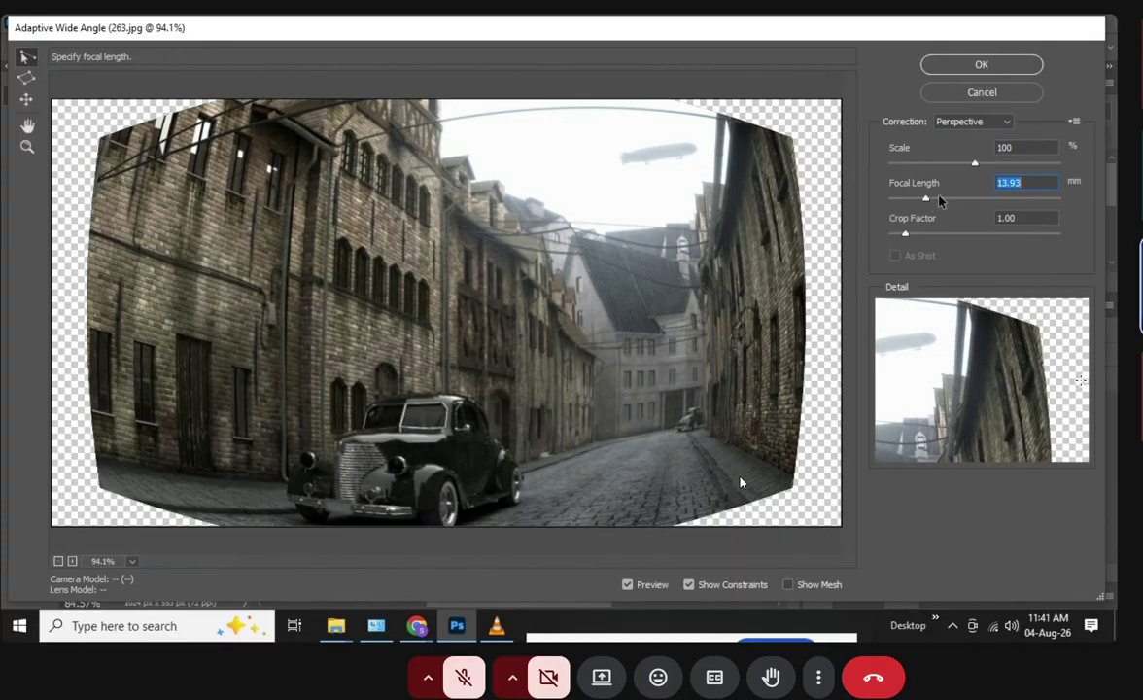
Increase the scale of the corrected image to 130% so it covers the transparent edges
left_click_drag(974, 163, 989, 165)
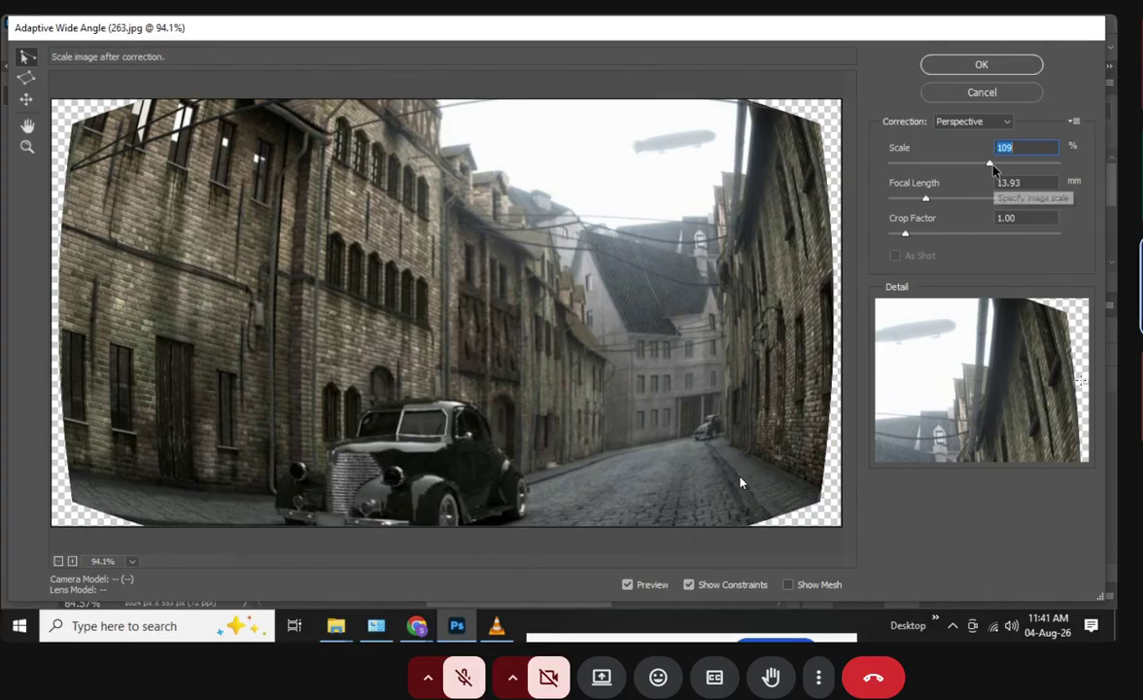
key("Up")
key("Up")
key("Up")
key("Up")
key("Up")
key("Up")
key("Up")
key("Up")
key("Up")
key("Up")
key("Up")
key("Up")
key("Up")
key("Up")
key("Up")
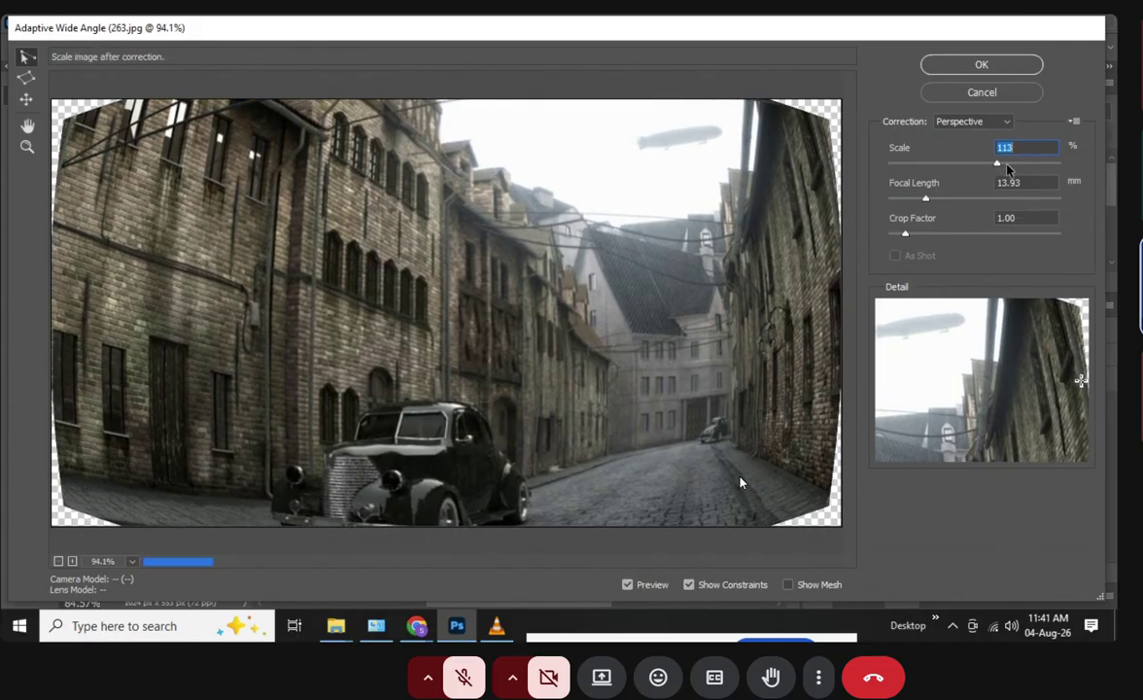
key("Up")
key("Up")
key("Up")
key("Up")
key("Up")
key("Up")
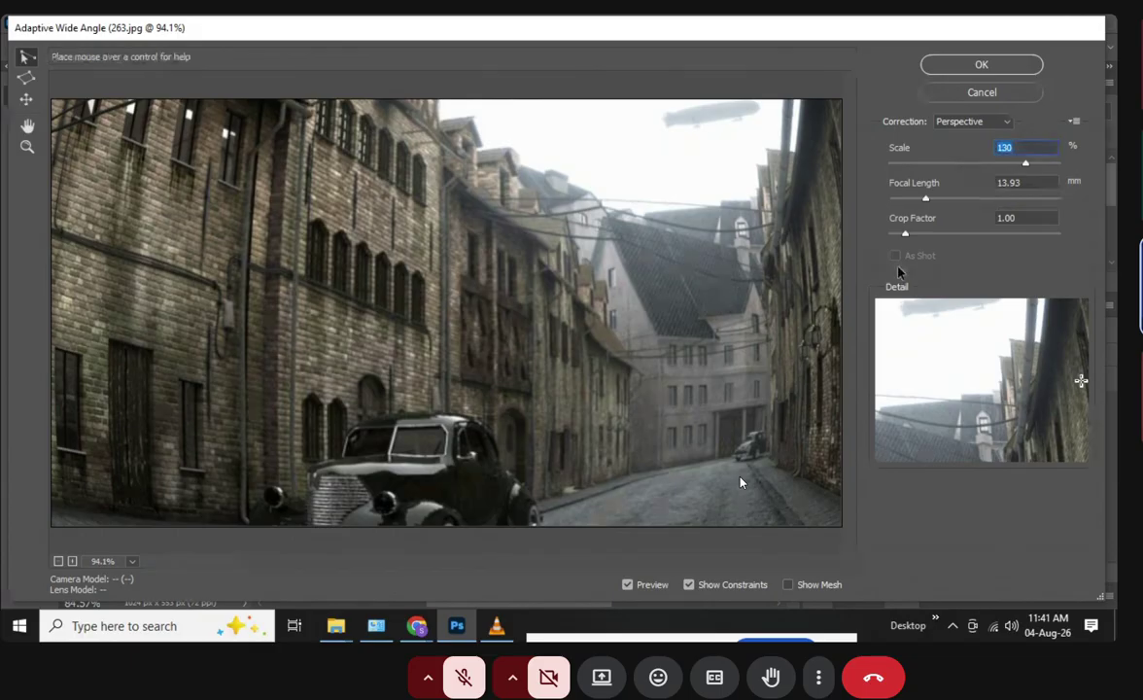
Rebalance the Perspective correction by trying scale and focal length combinations, ending at 124% scale and 12.84 mm focal length
left_click_drag(925, 198, 937, 199)
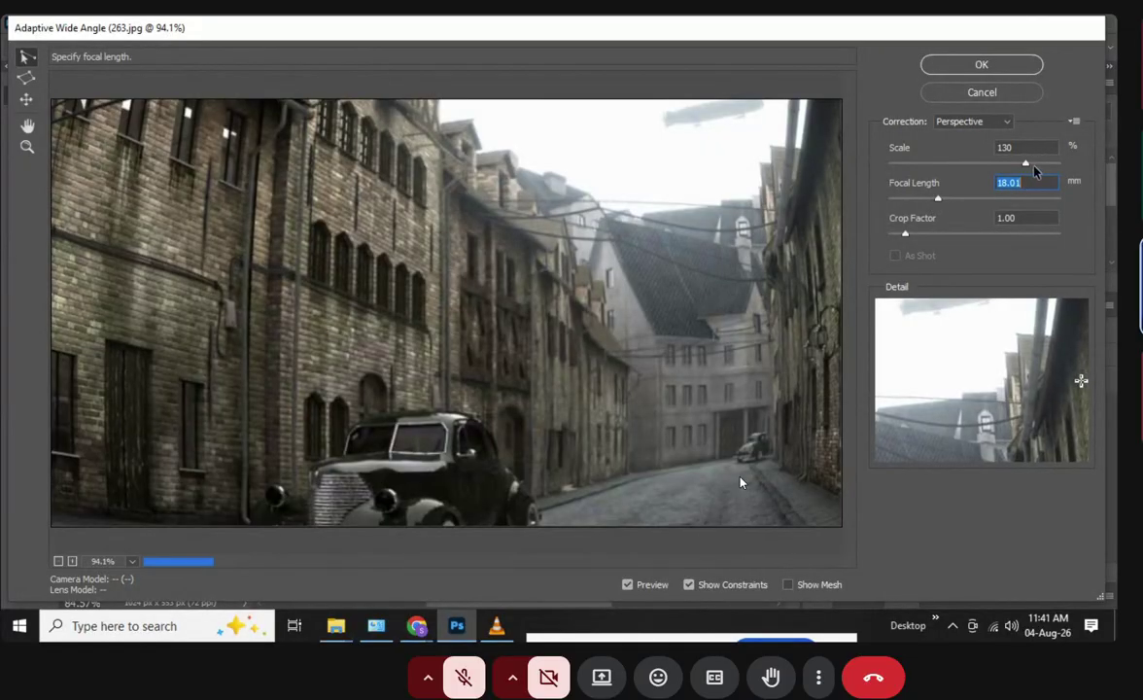
left_click_drag(1028, 167, 990, 169)
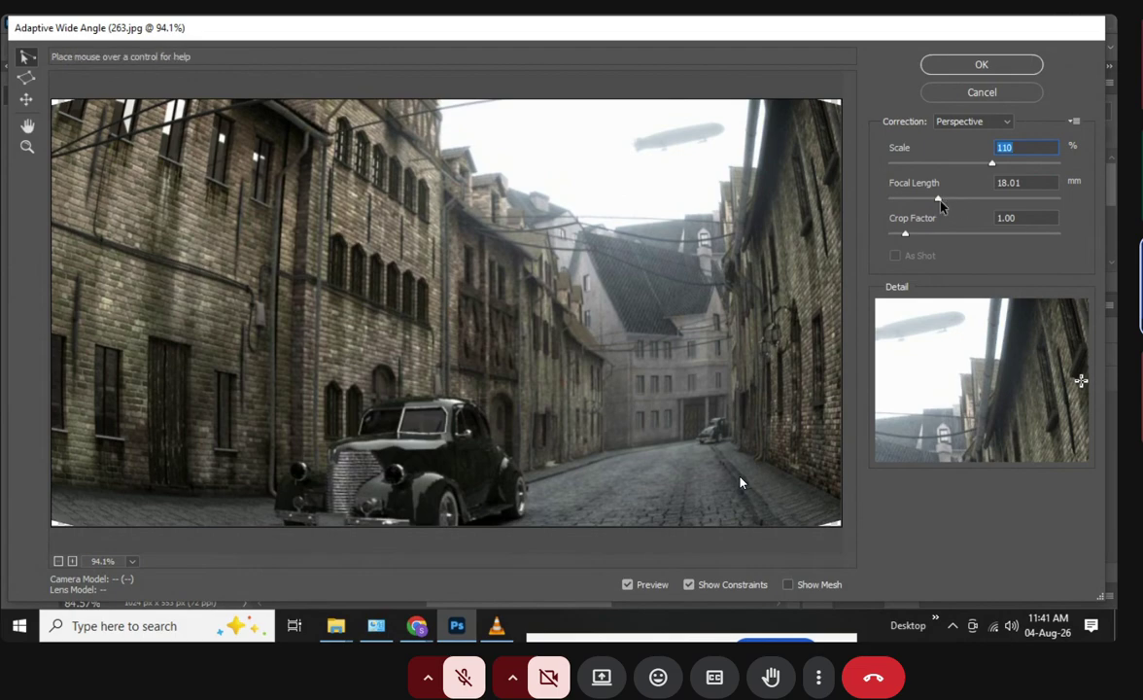
left_click_drag(992, 165, 1002, 168)
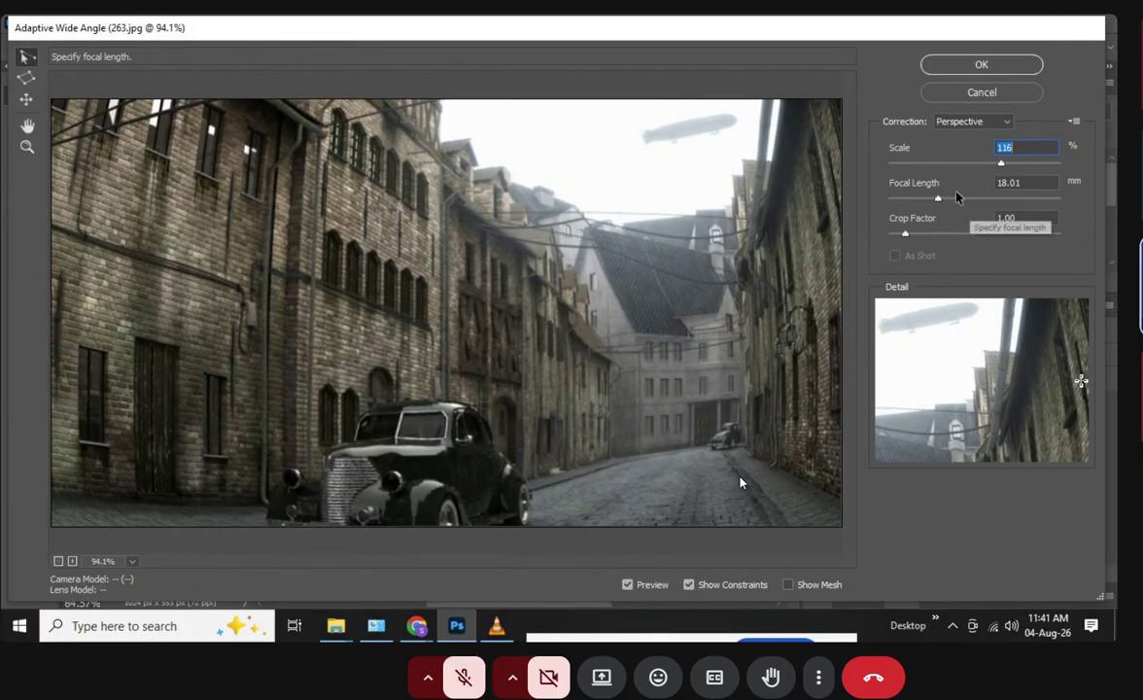
left_click_drag(938, 200, 920, 202)
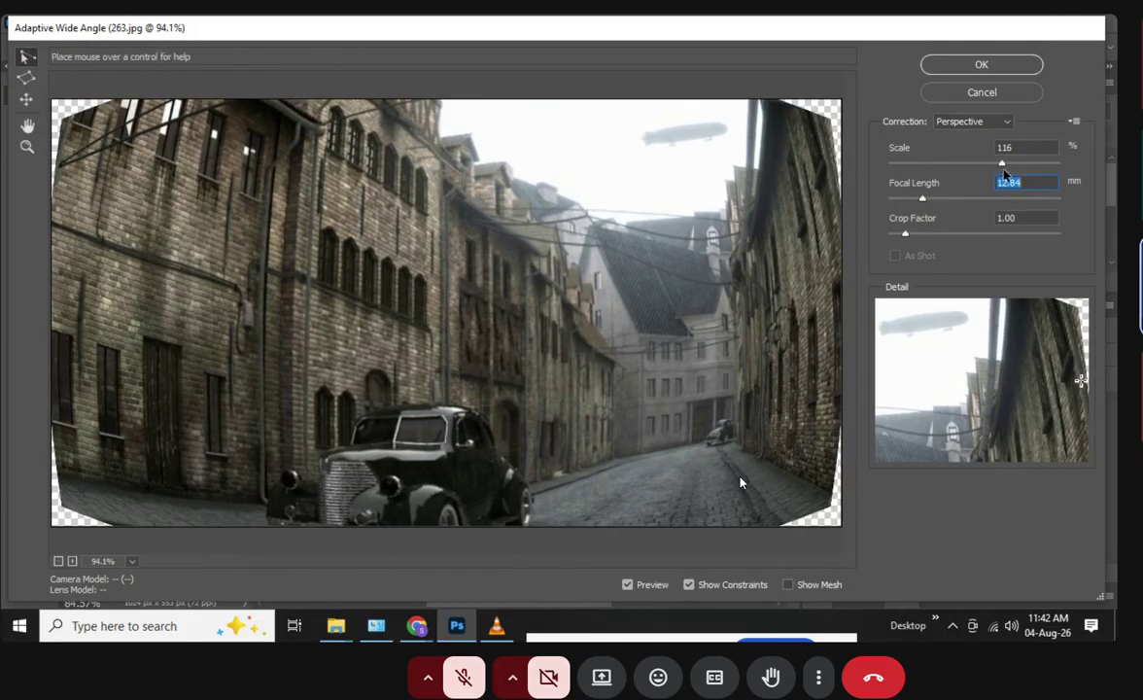
left_click_drag(1002, 163, 1014, 164)
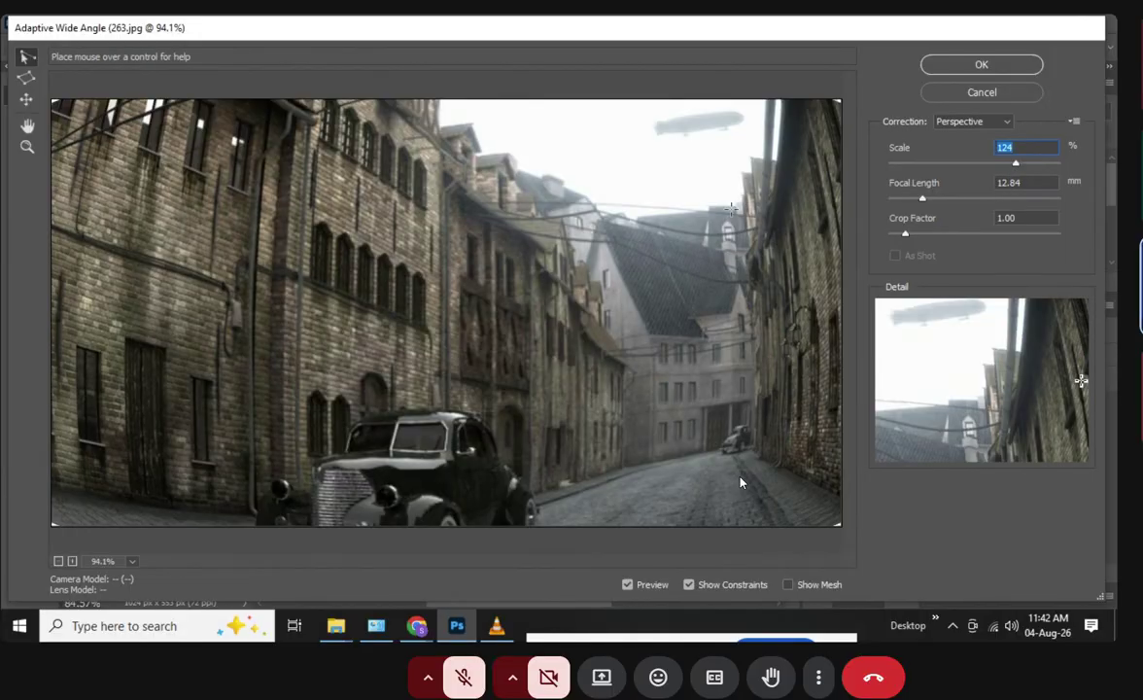
Switch the correction model to Fisheye and adjust the focal length to 9.84 mm
left_click(972, 122)
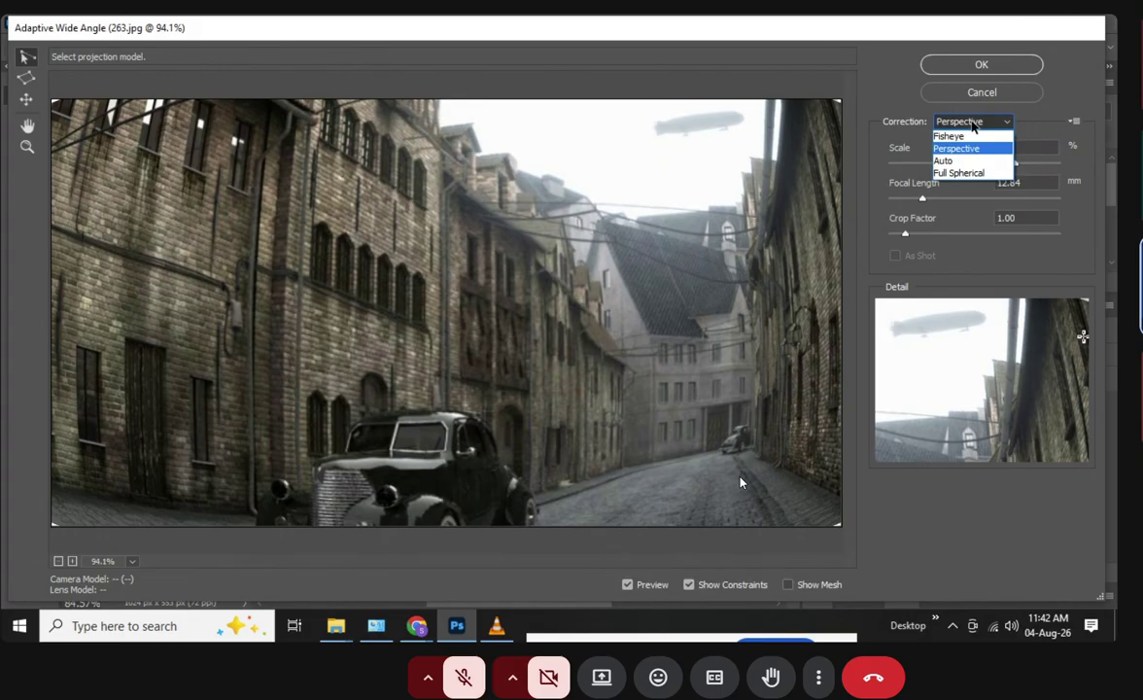
left_click(949, 136)
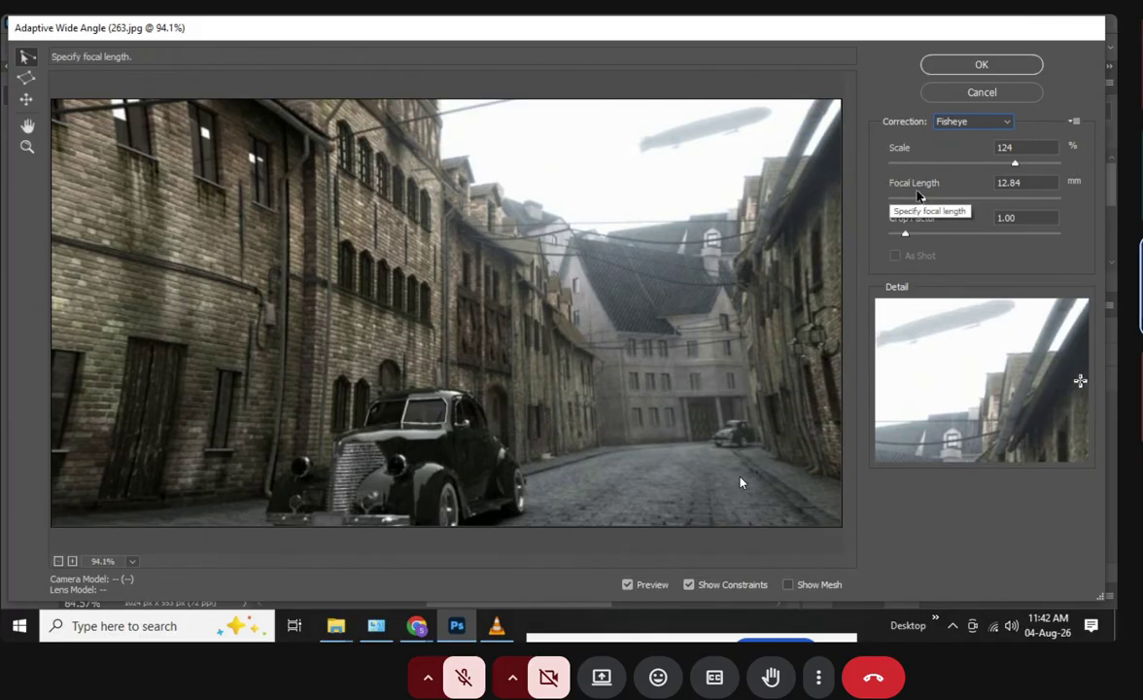
mouse_move(922, 199)
left_mouse_down()
mouse_move(908, 201)
mouse_move(924, 201)
left_mouse_up()
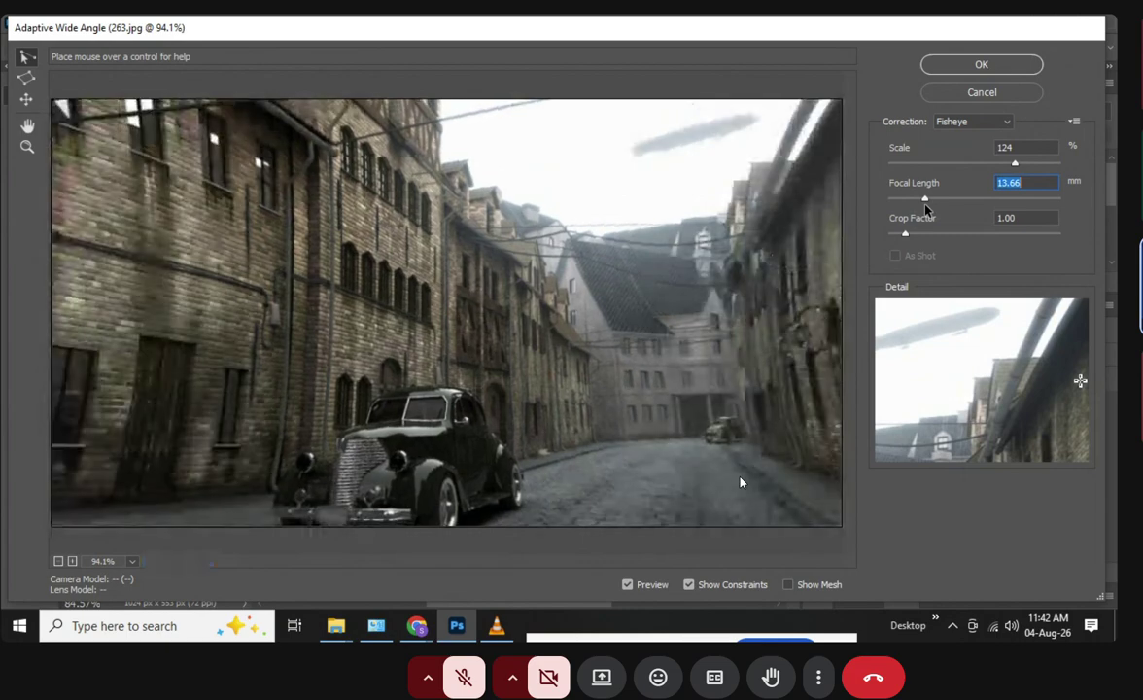
left_click_drag(924, 204, 920, 204)
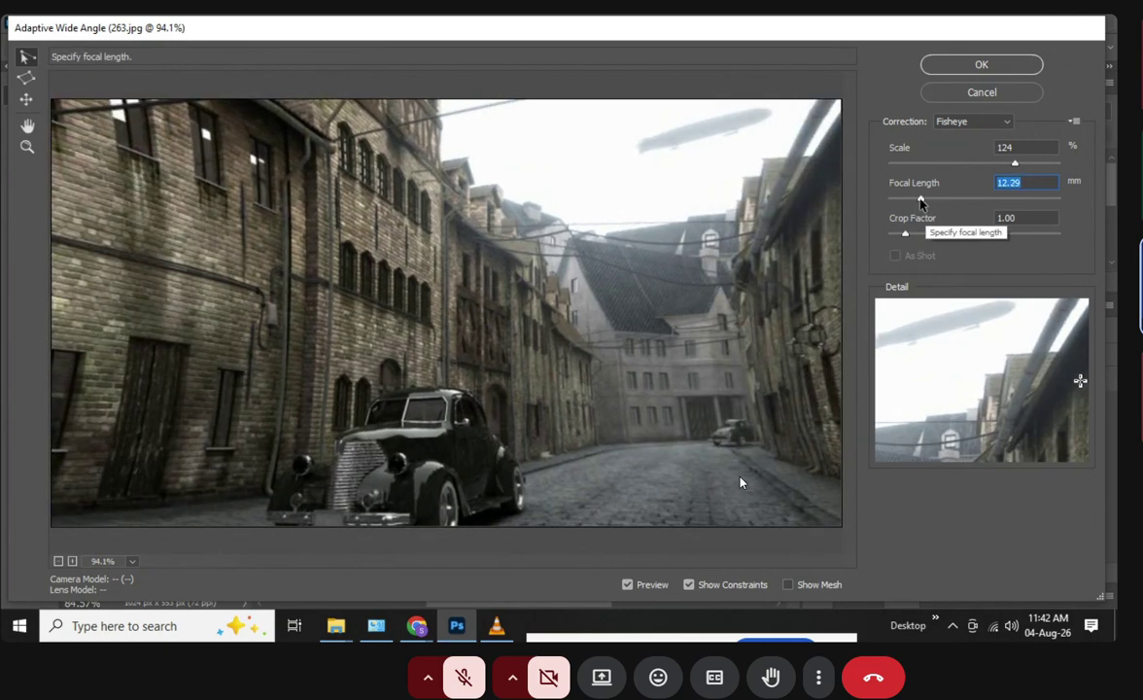
left_click_drag(920, 202, 914, 202)
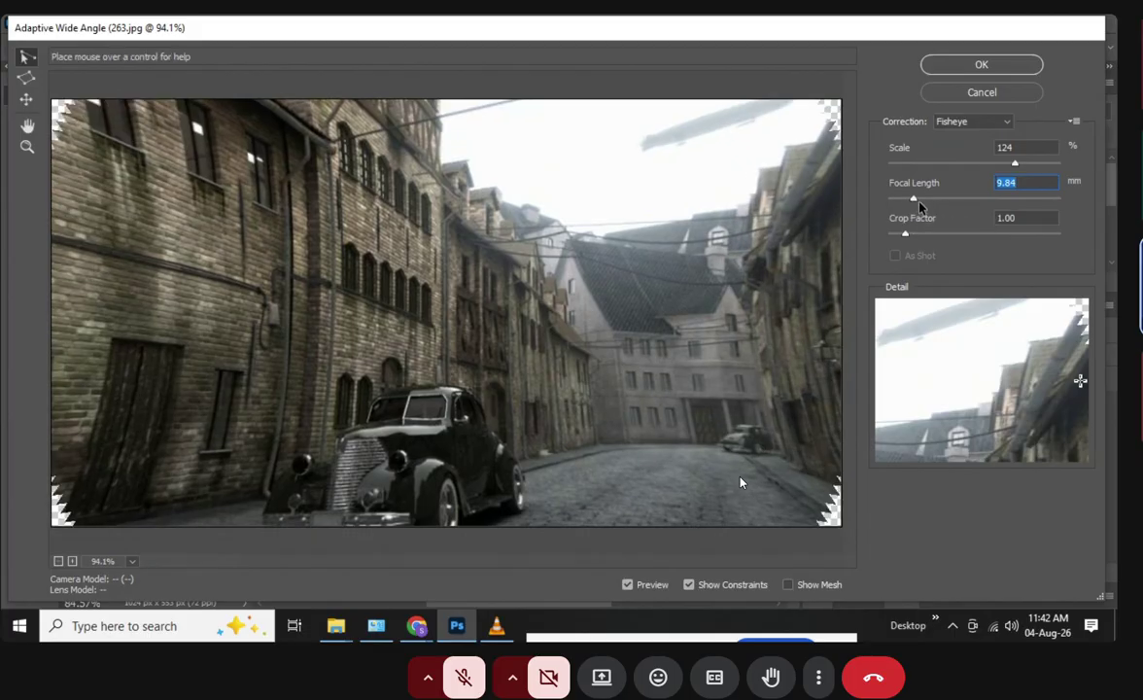
Adjust the focal length of the Fisheye correction in small increments up to 12.84 mm
left_click_drag(919, 205, 921, 205)
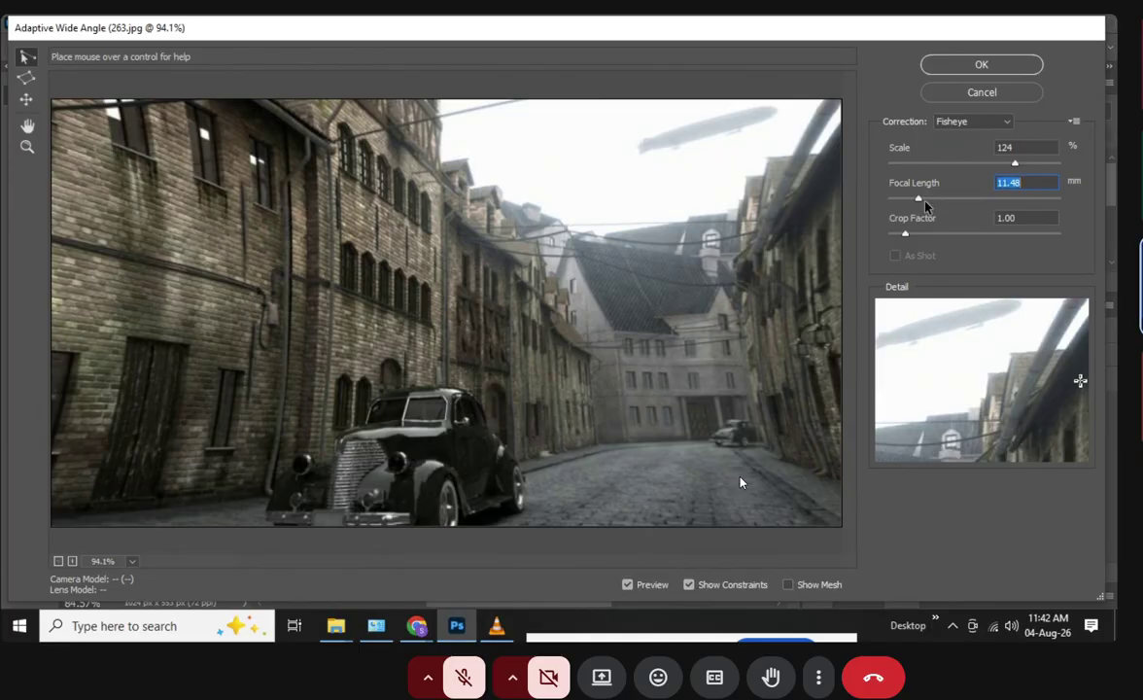
mouse_move(924, 206)
left_mouse_down()
mouse_move(939, 206)
mouse_move(922, 205)
left_mouse_up()
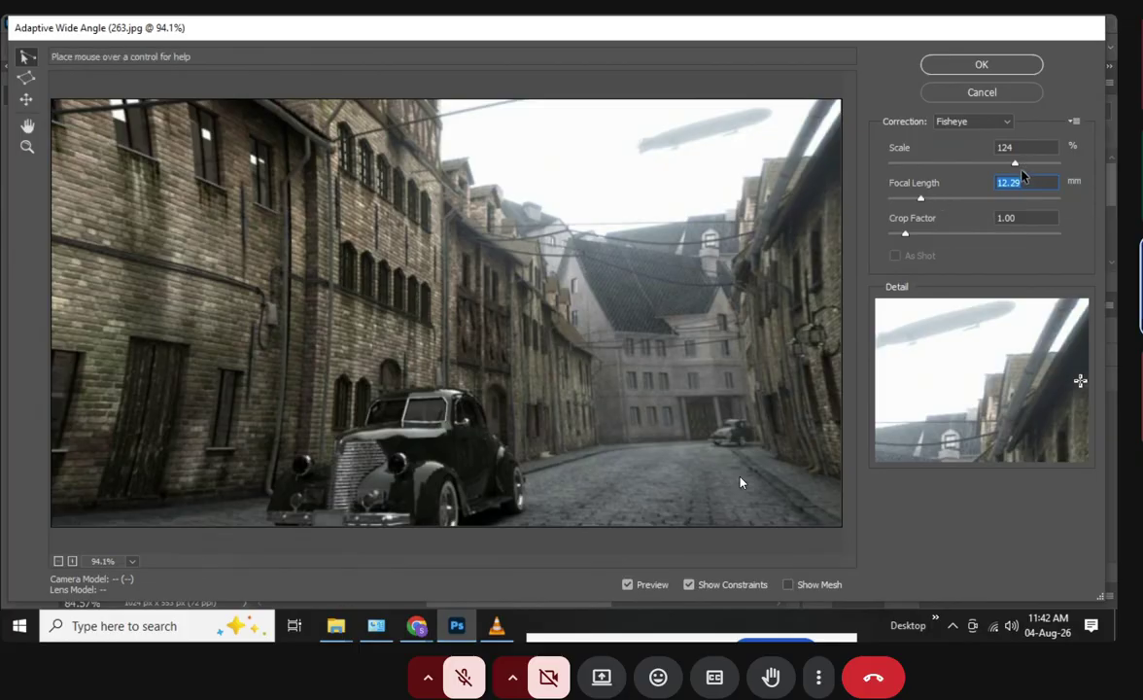
mouse_move(928, 204)
left_mouse_down()
mouse_move(910, 204)
mouse_move(923, 204)
left_mouse_up()
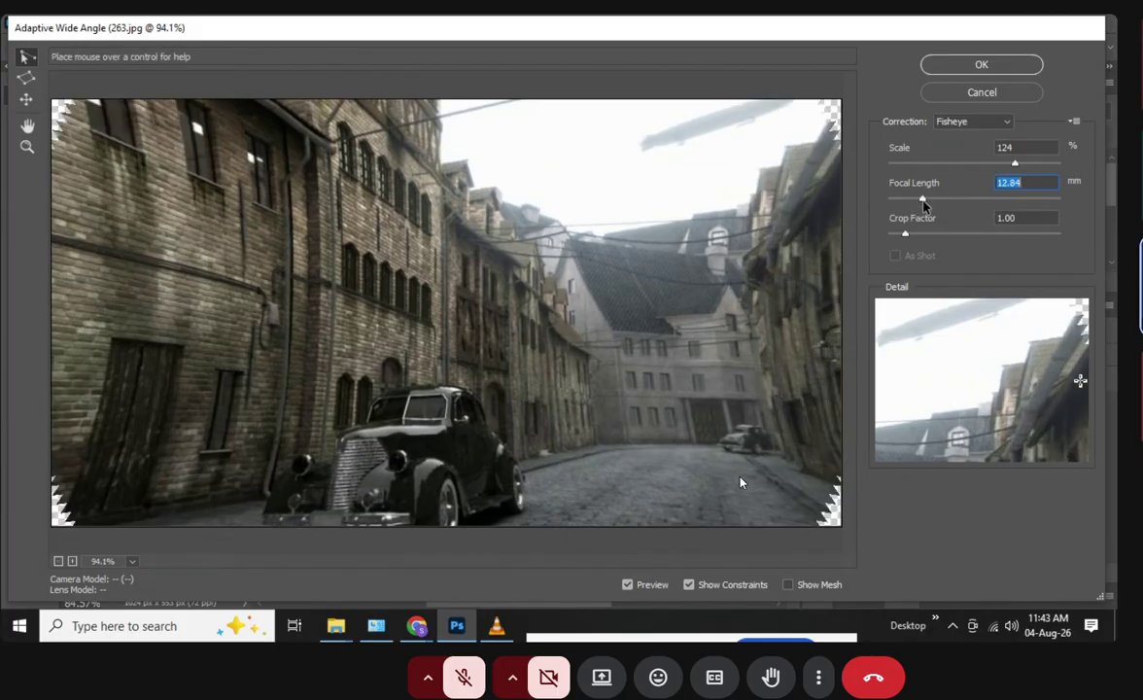
Rebalance the Fisheye correction to 134% scale and 9.57 mm focal length so the image fills the transparent corners
left_click_drag(1016, 165, 1022, 165)
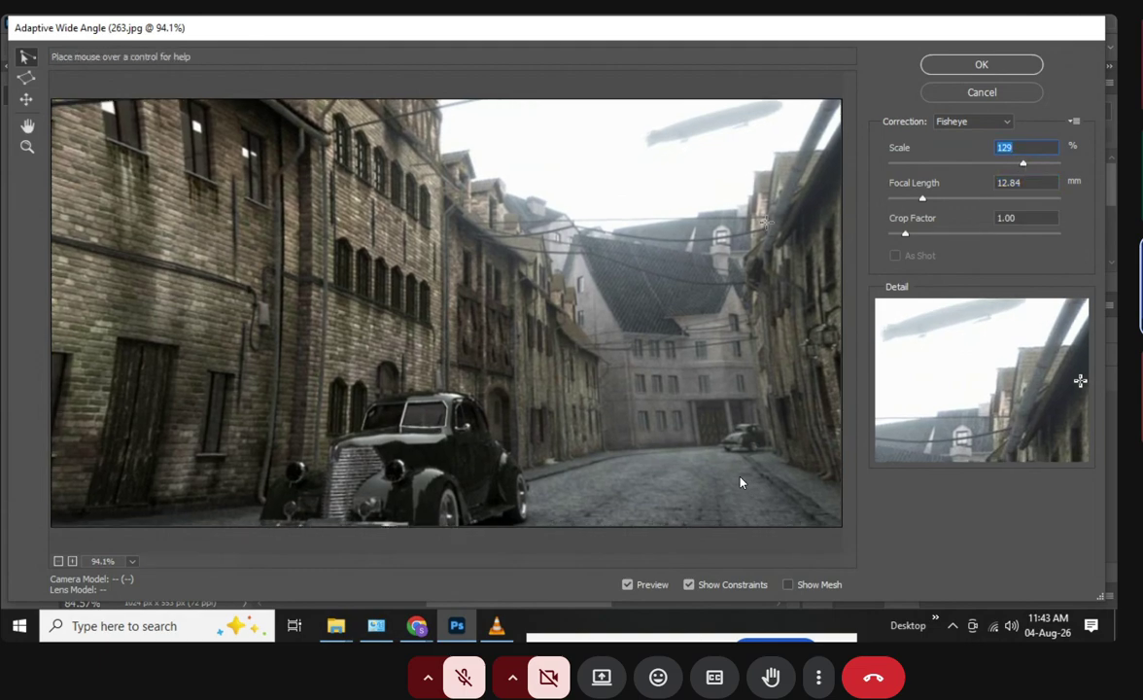
left_click_drag(918, 204, 915, 204)
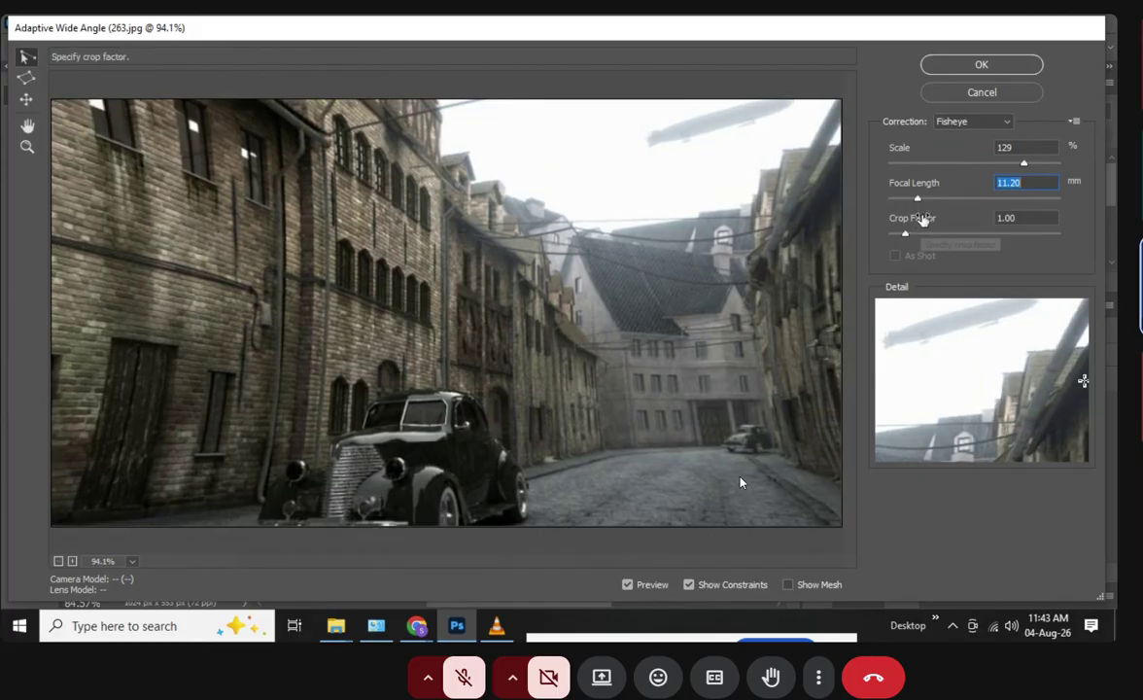
left_click_drag(915, 203, 912, 202)
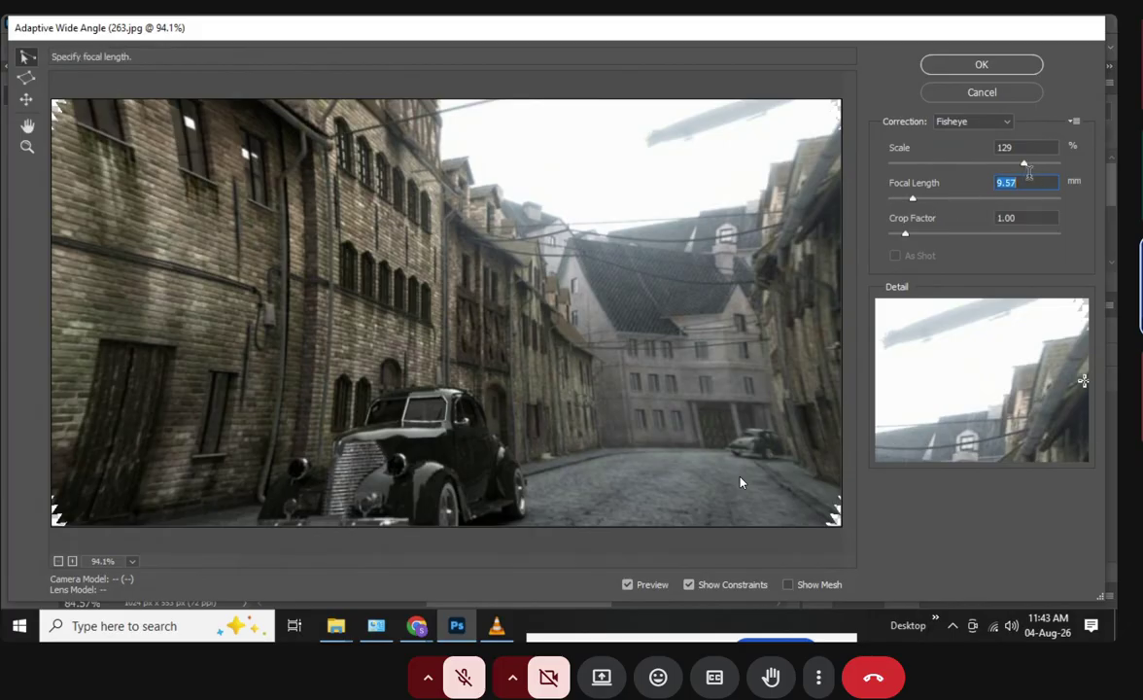
left_click_drag(1024, 164, 1032, 165)
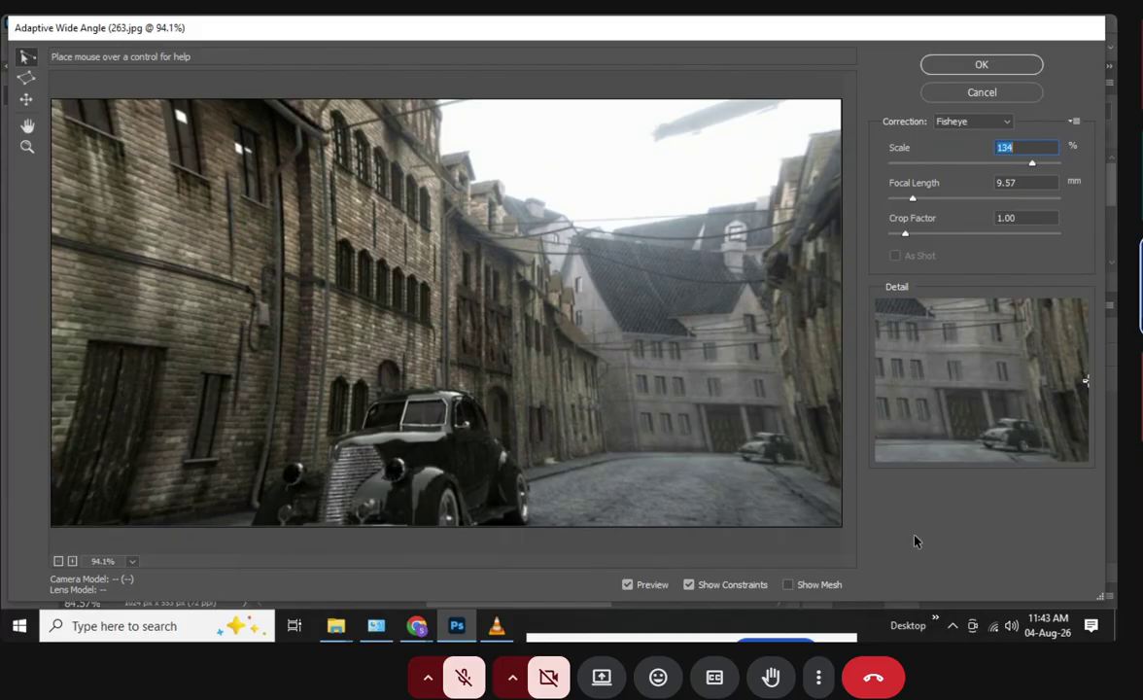
left_click(481, 684)
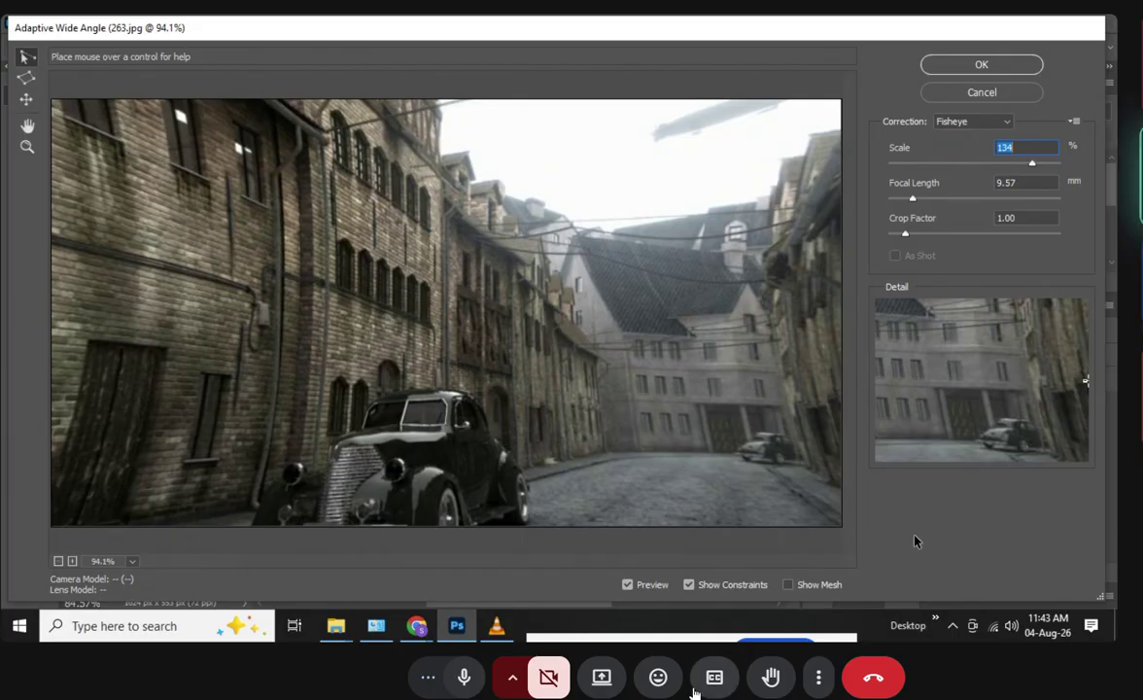
left_click(471, 681)
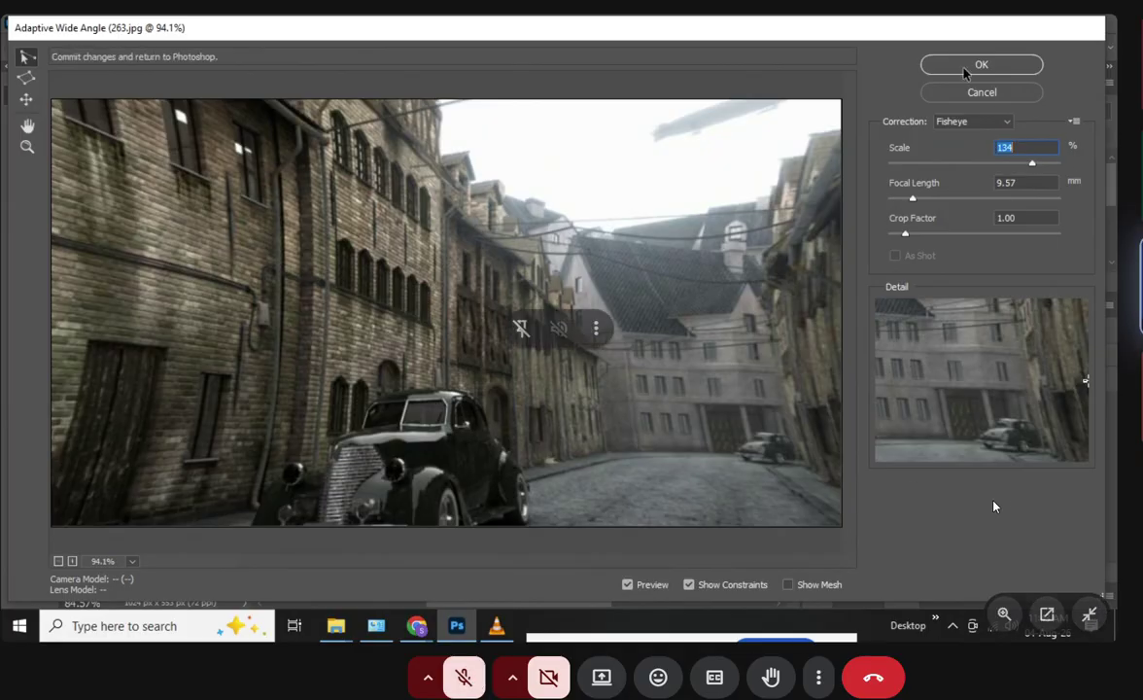
Discard the Adaptive Wide Angle correction and close the street photo 263.jpg
left_click(982, 92)
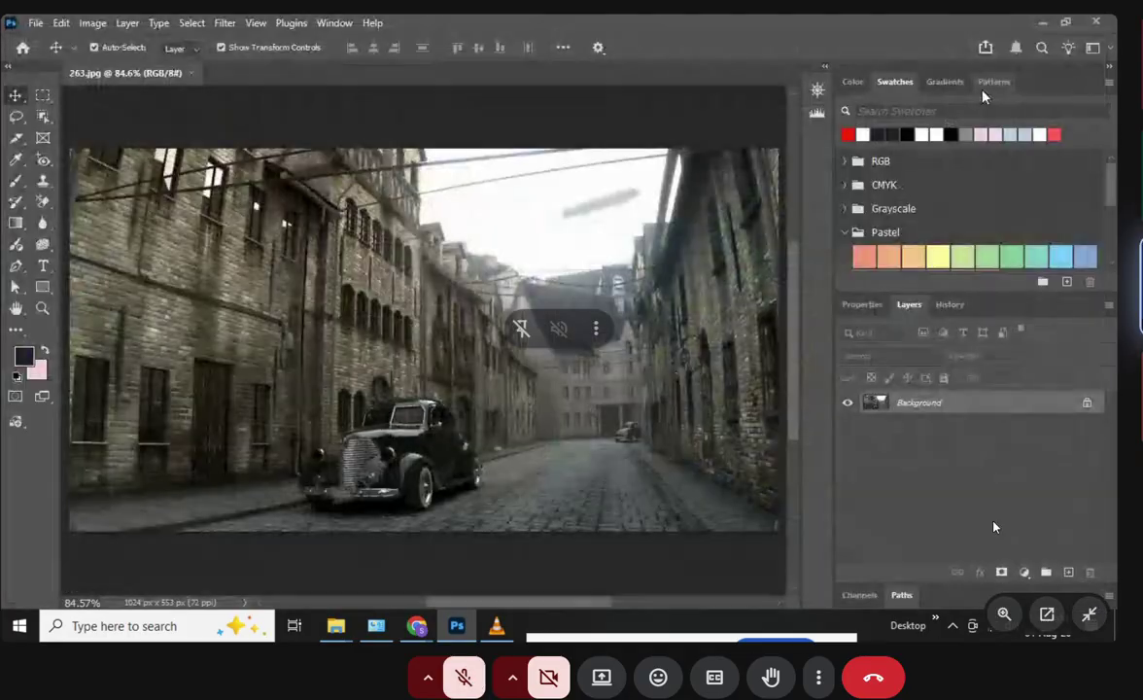
left_click(190, 73)
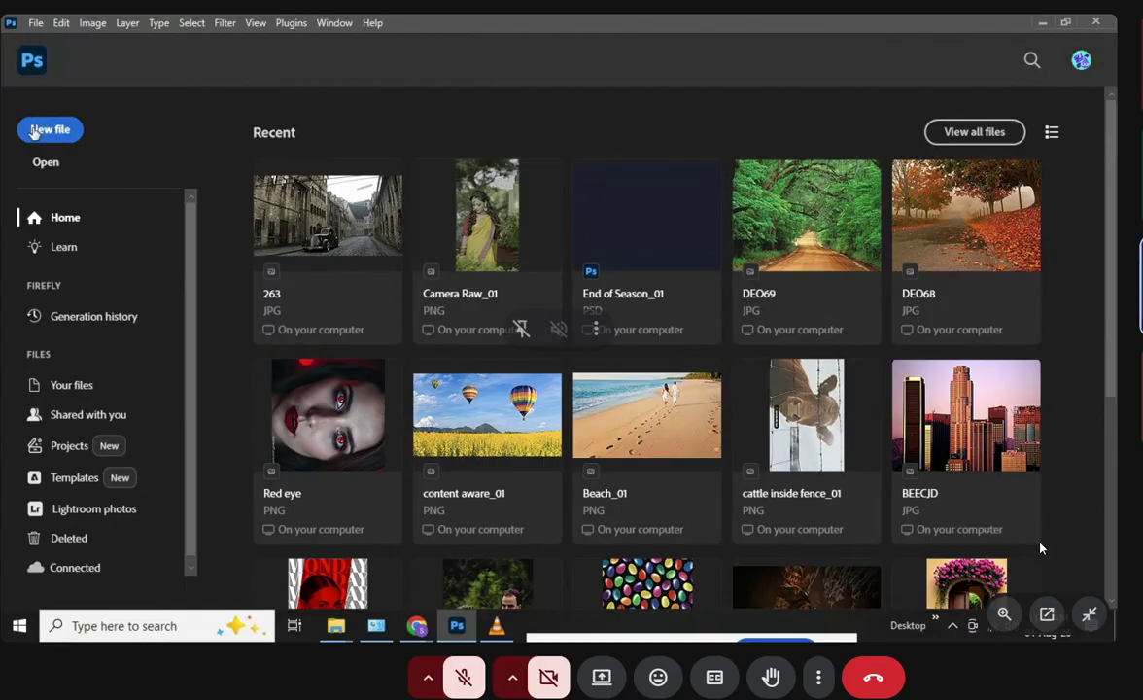
Create a new A4 print document in landscape orientation, 297 x 210 mm, with a resolution of 75 pixels/inch
left_click(49, 133)
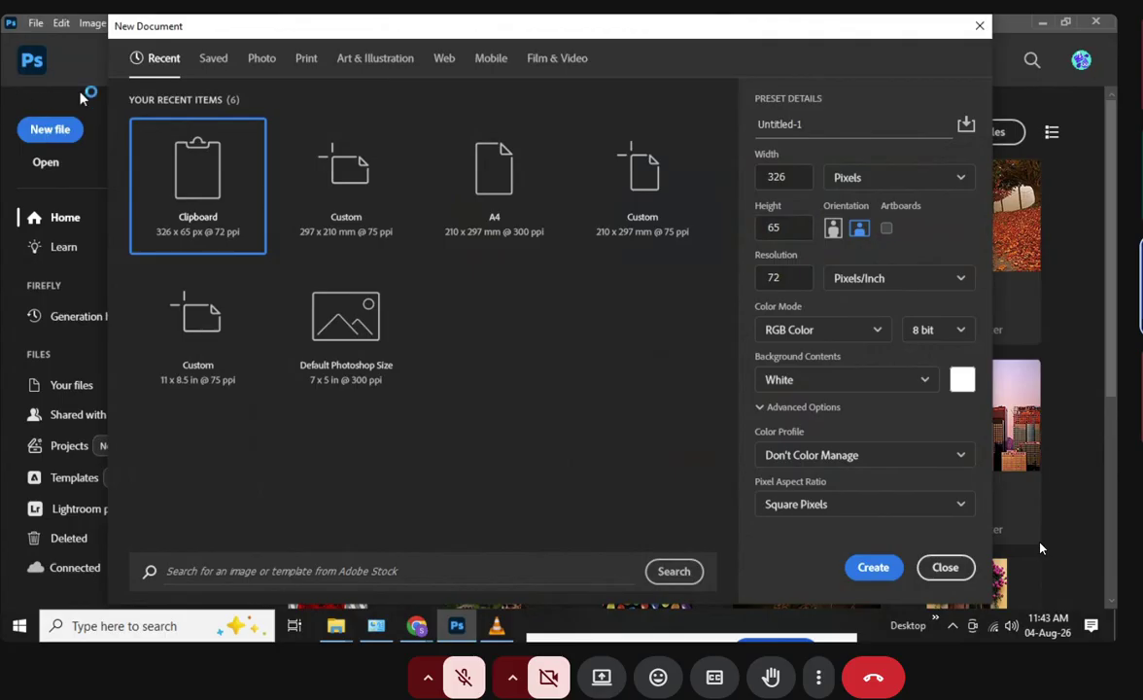
left_click(306, 58)
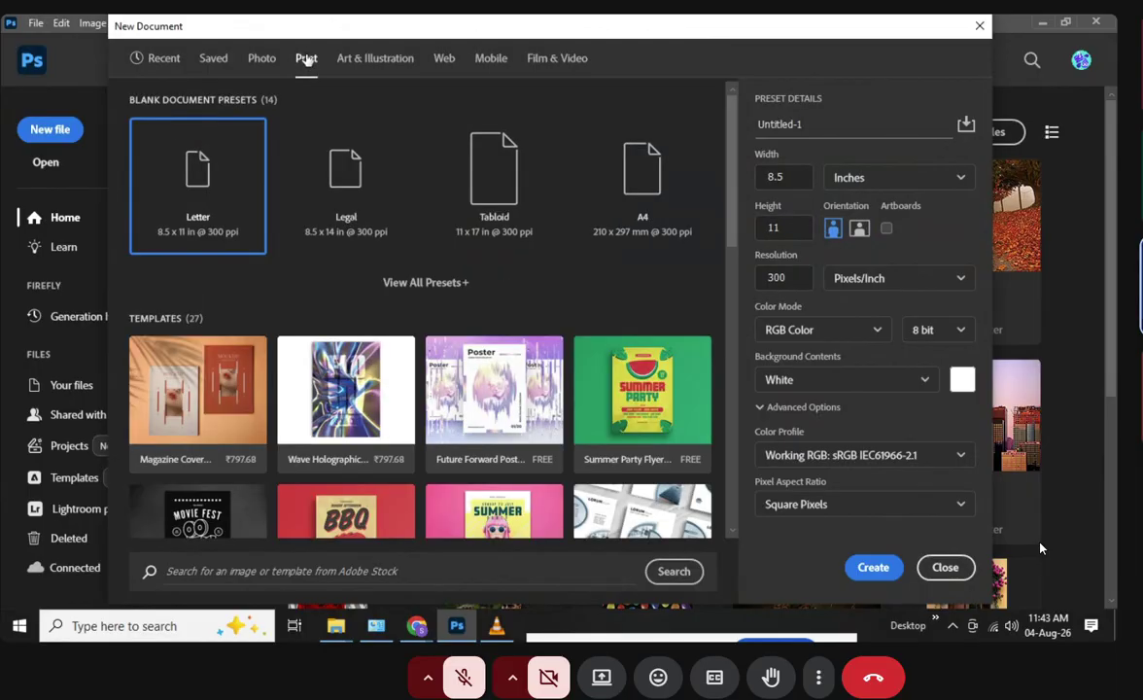
left_click(640, 173)
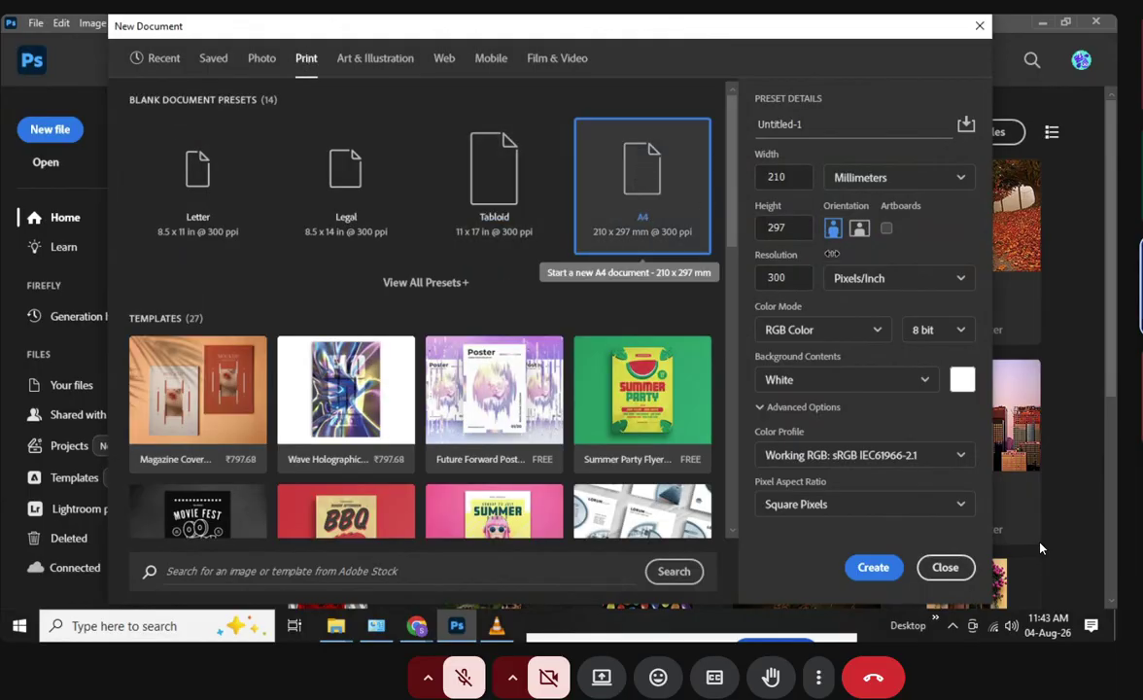
left_click(858, 227)
double_click(799, 275)
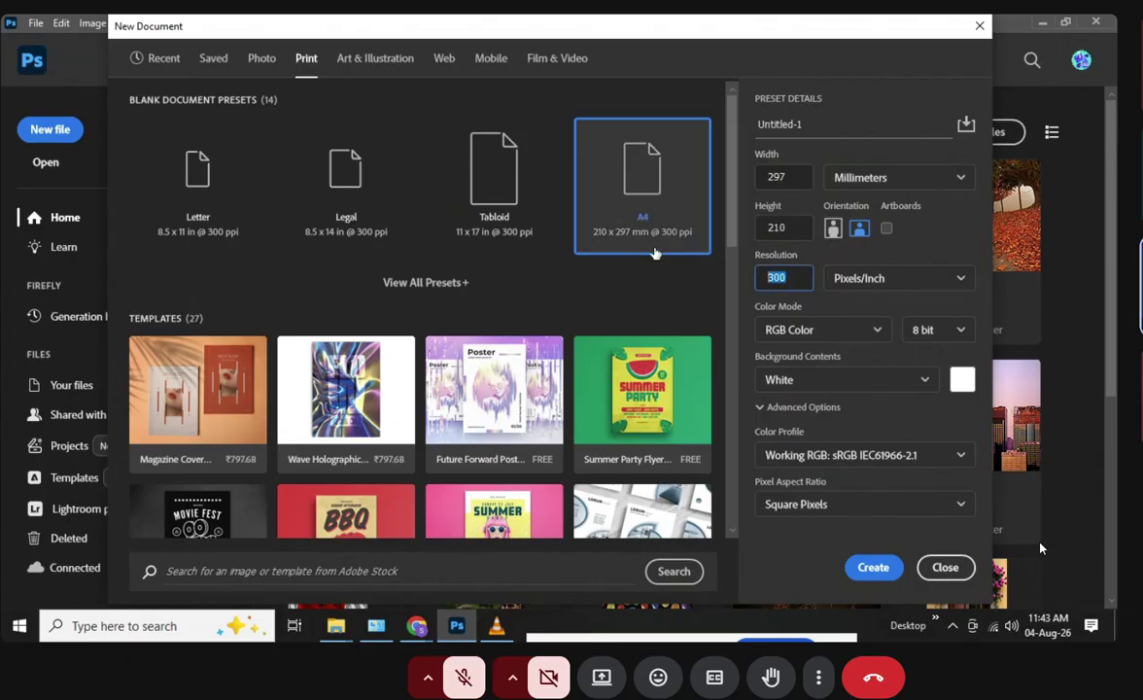
type("5")
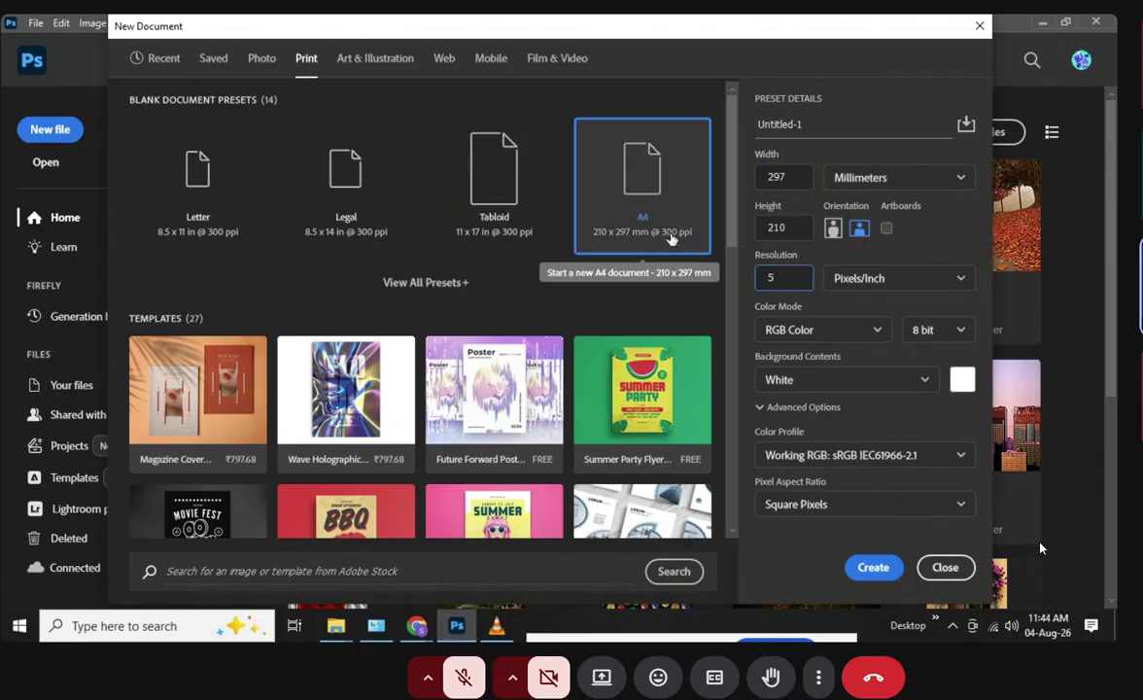
type("7")
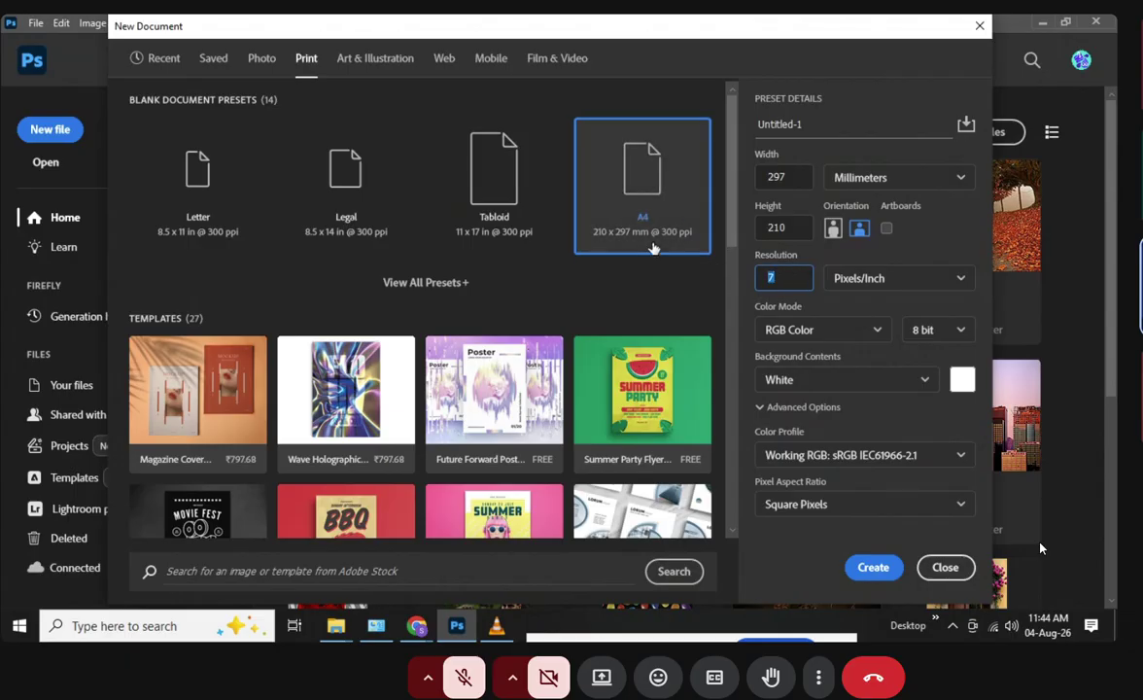
type("75")
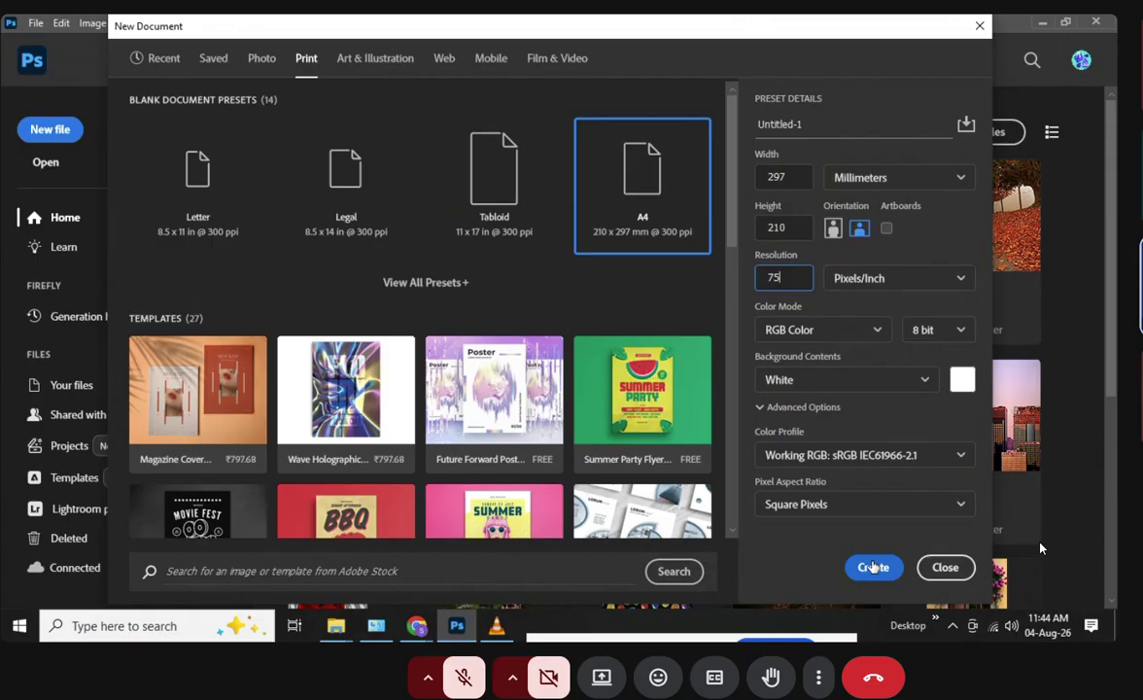
left_click(873, 567)
Add a horizontal text layer with the red letter S near the middle of the blank canvas
left_click(52, 272)
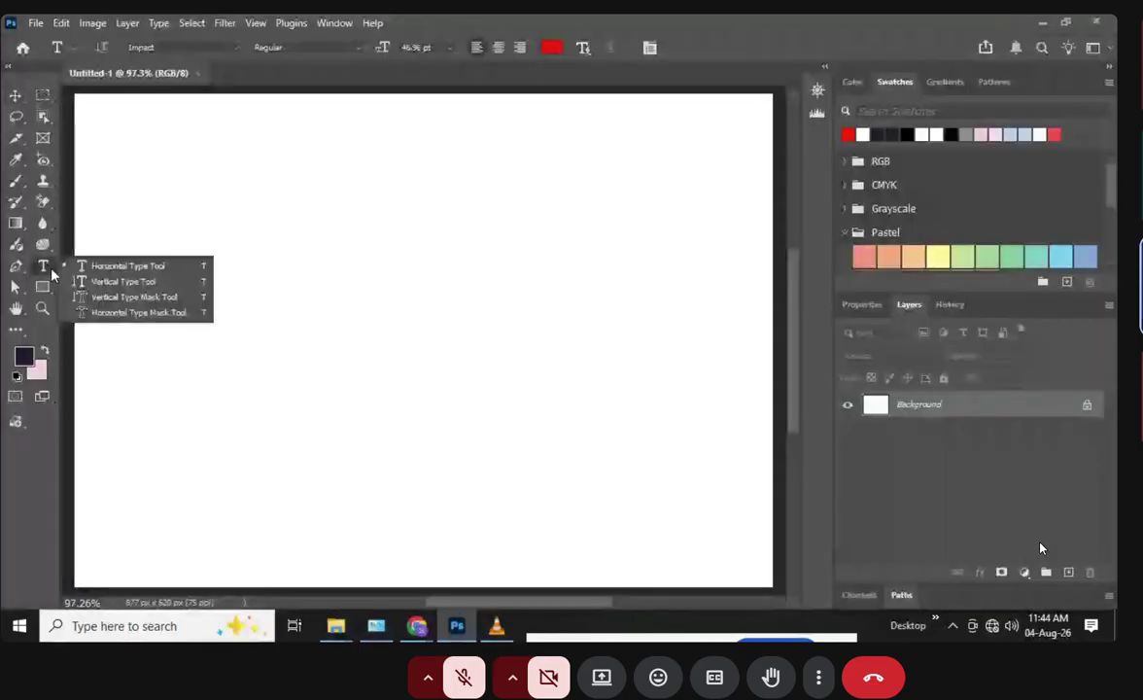
left_click(125, 265)
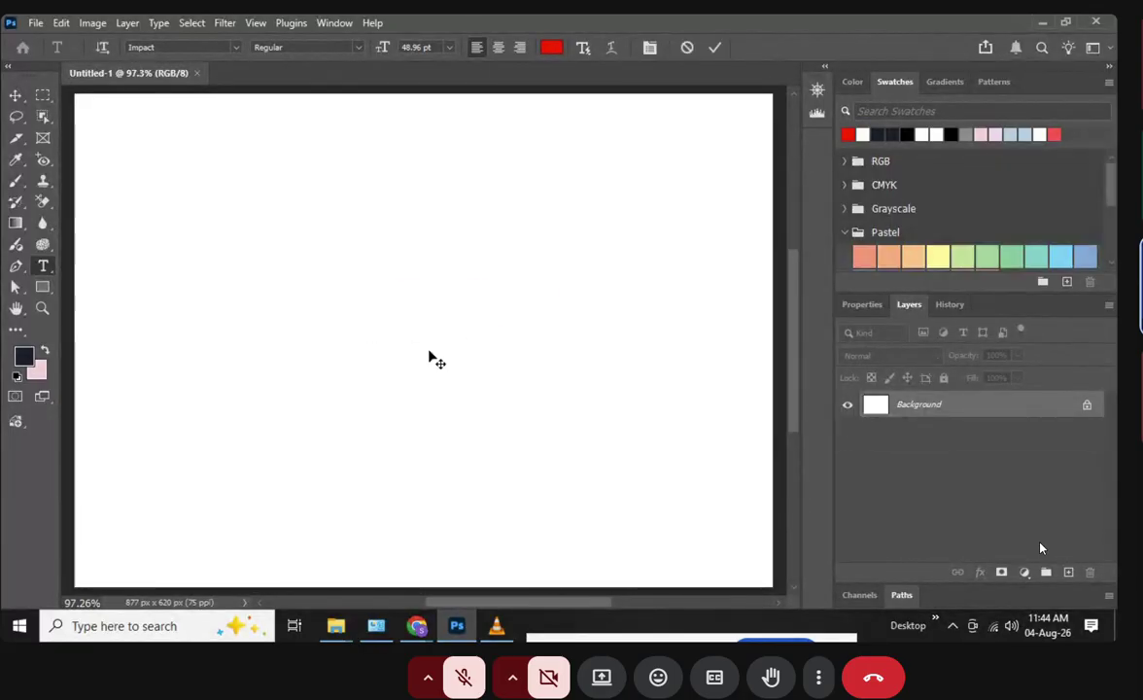
left_click(396, 317)
type("S")
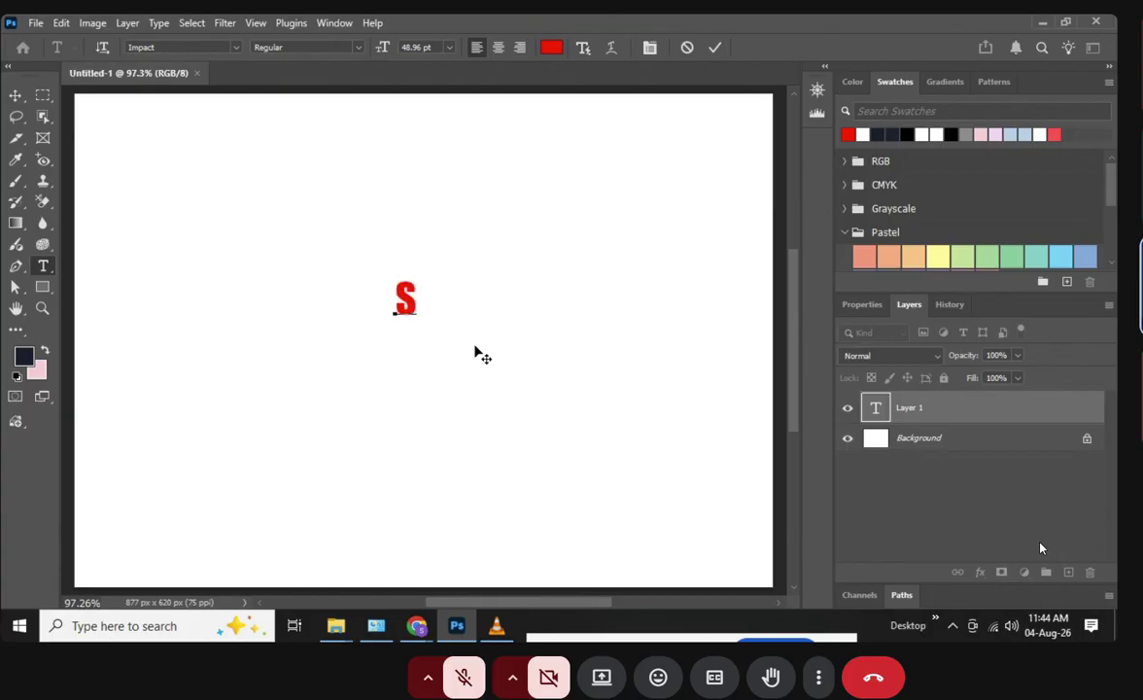
left_click(15, 96)
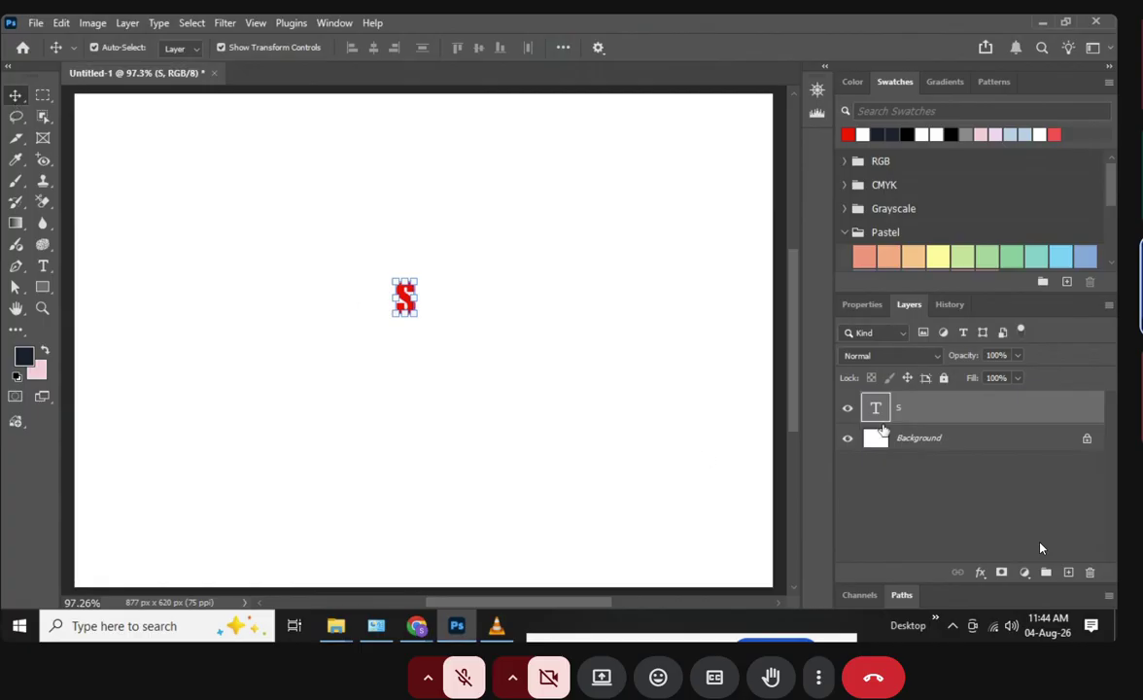
Scale the letter S proportionally to about 717% and position it near the centre of the canvas
key("ctrl+t")
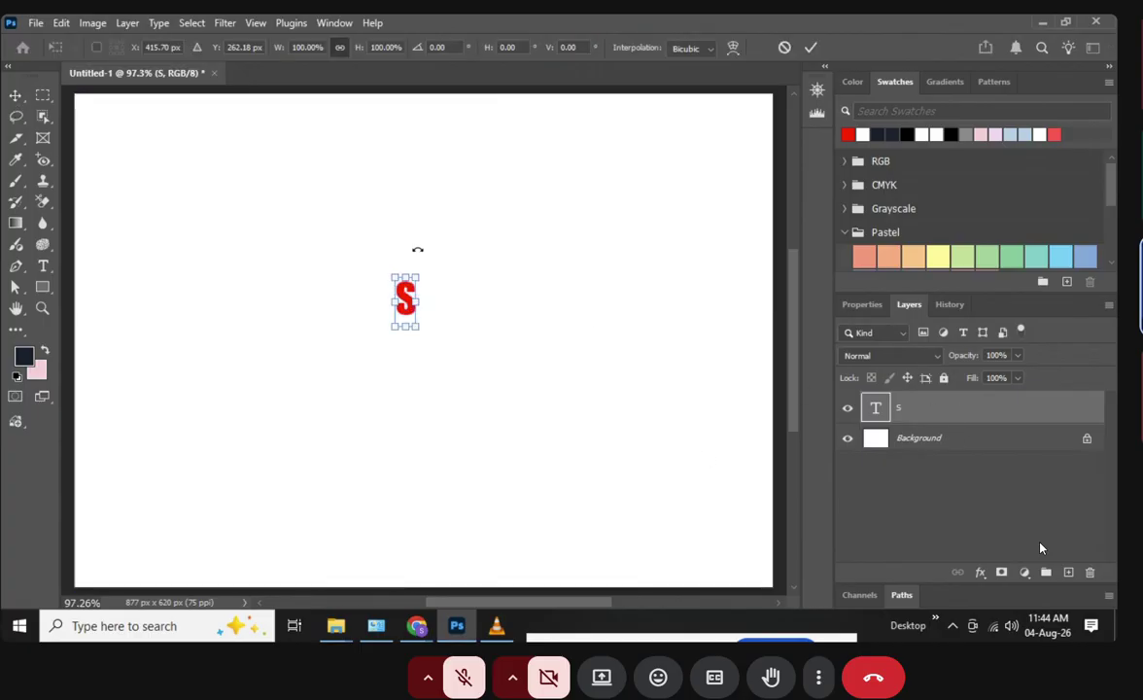
left_click_drag(418, 326, 473, 403)
left_click_drag(429, 301, 461, 329)
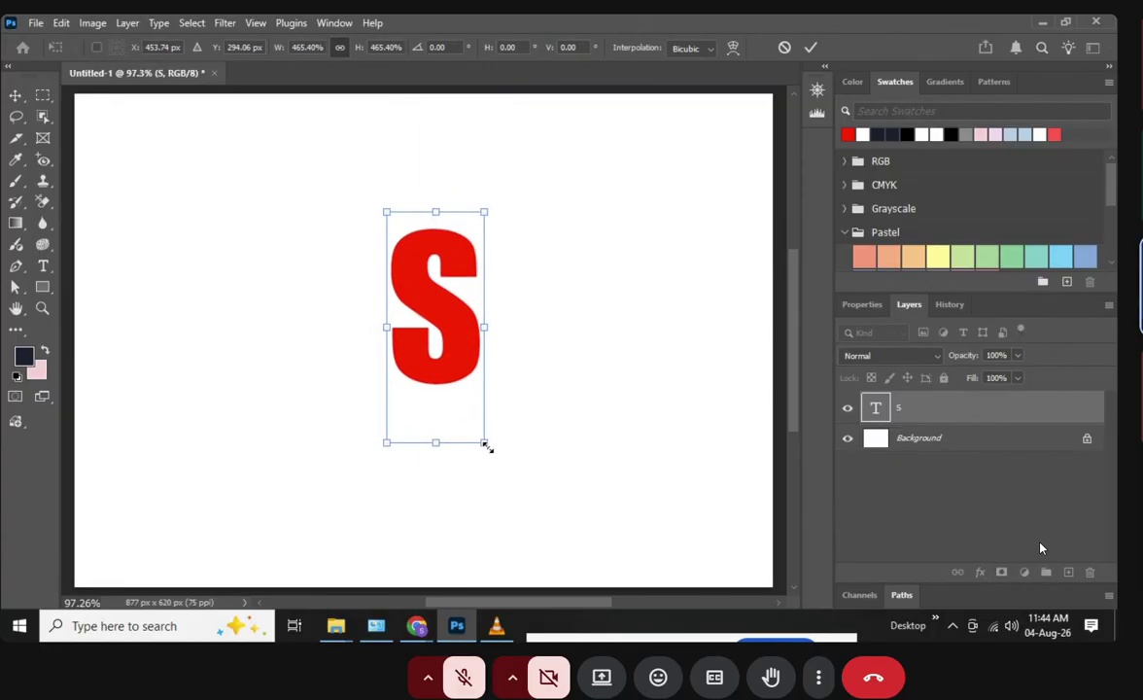
left_click_drag(485, 442, 512, 486)
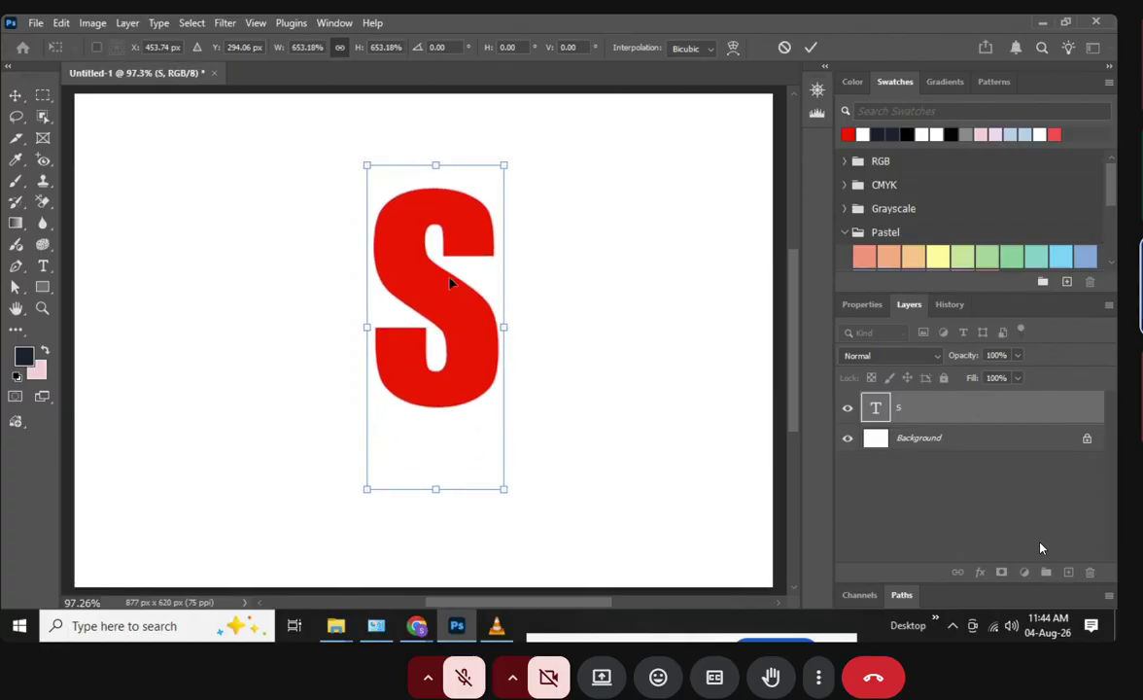
left_click_drag(458, 312, 448, 324)
left_click_drag(504, 504, 512, 520)
mouse_move(459, 294)
left_mouse_down()
mouse_move(462, 323)
mouse_move(460, 313)
left_mouse_up()
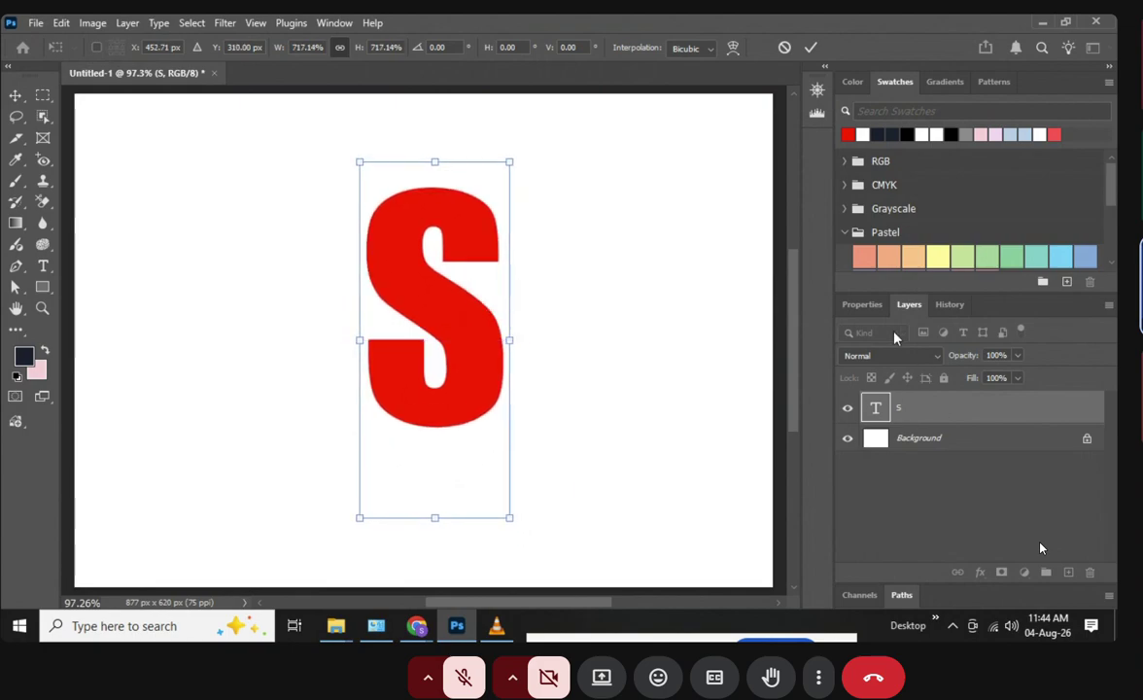
left_click(862, 304)
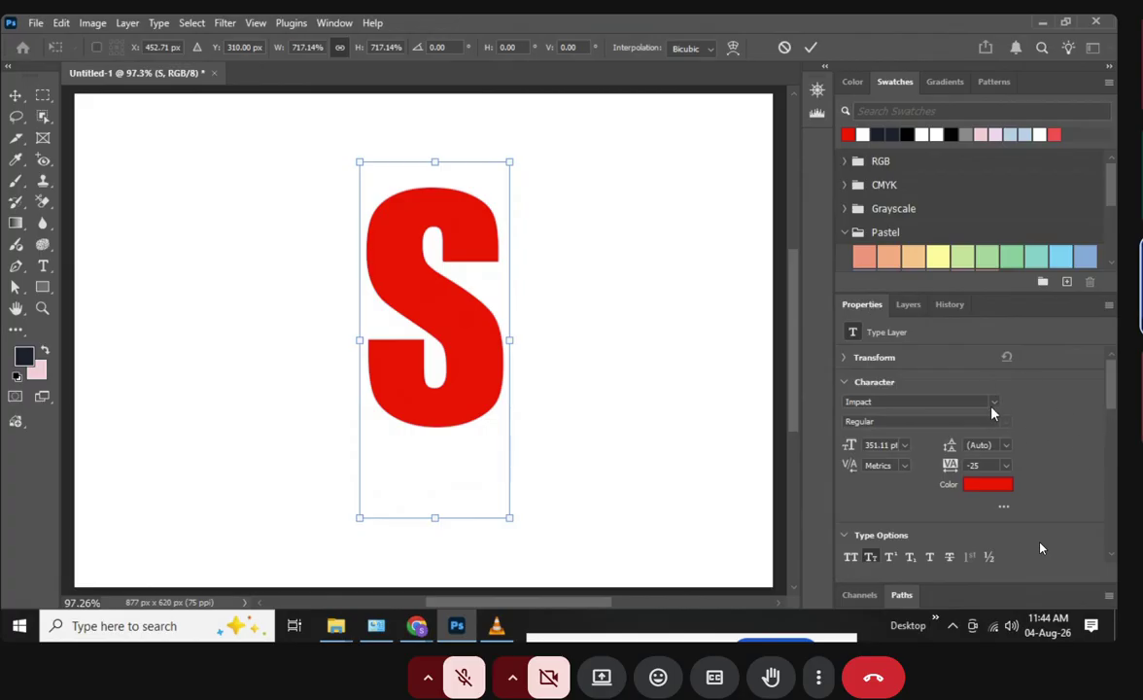
left_click(16, 95)
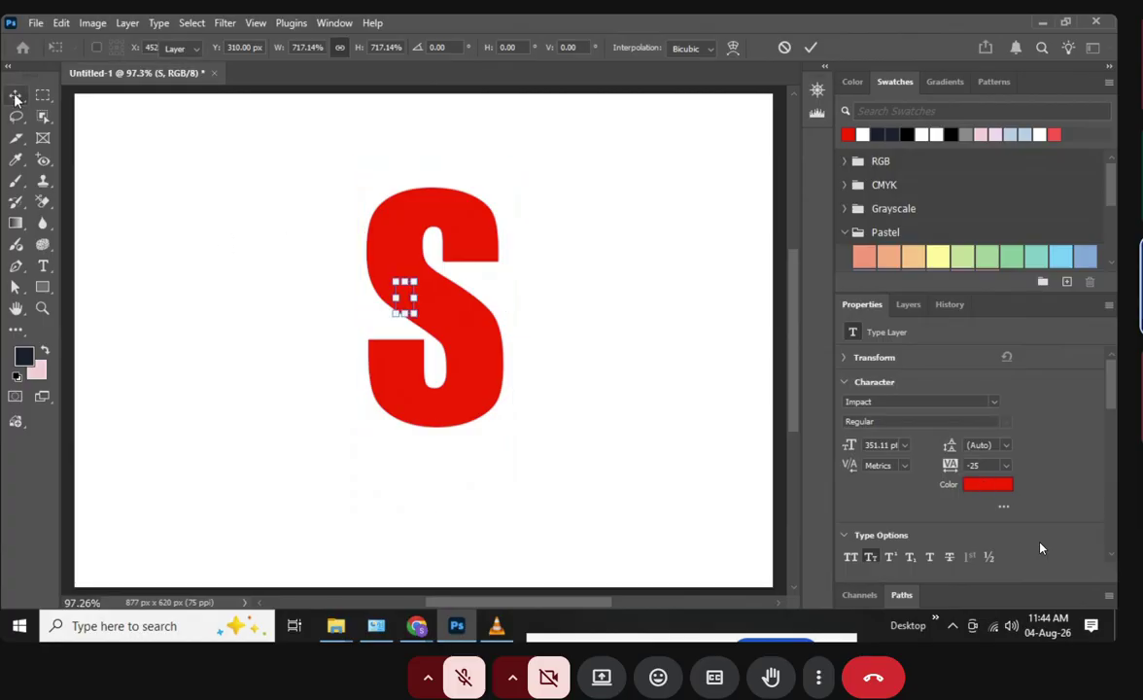
Change the letter's font to Alfa Slab One and move the S to the middle of the canvas
left_click(981, 401)
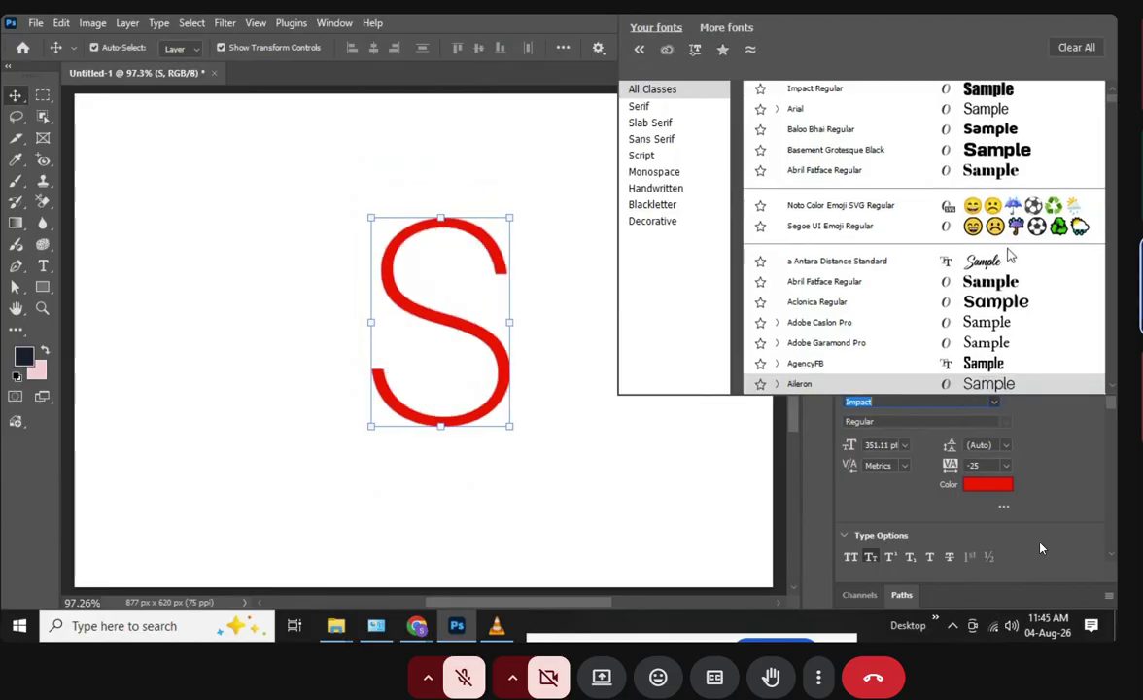
scroll(1001, 272, "down", 3)
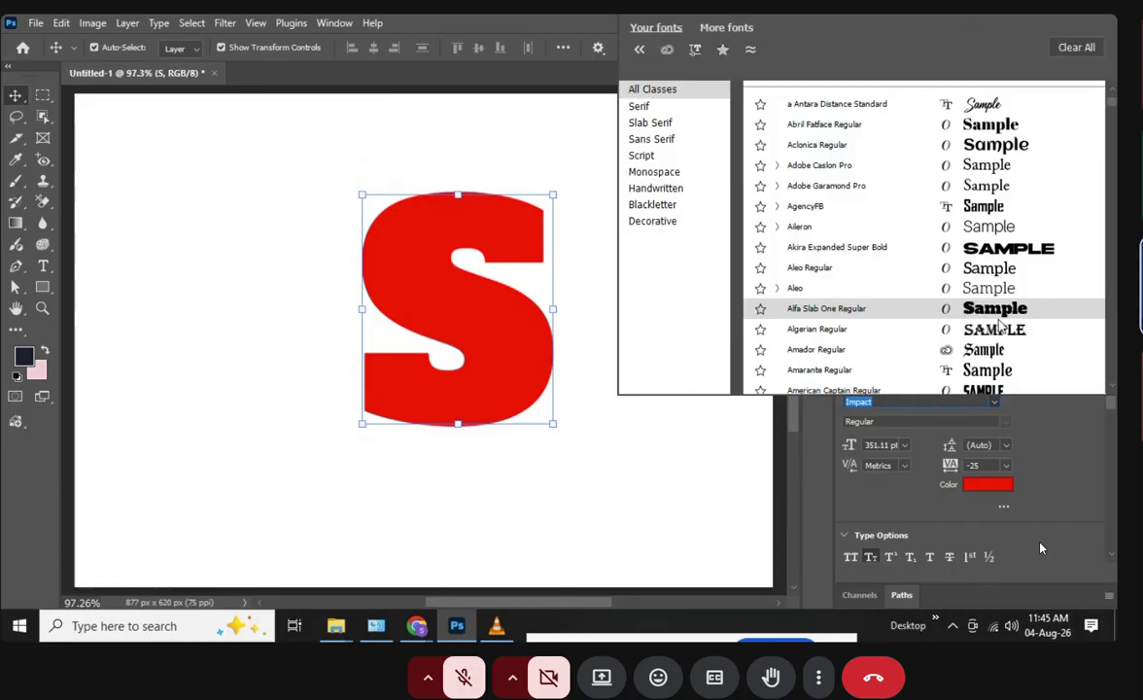
left_click(967, 314)
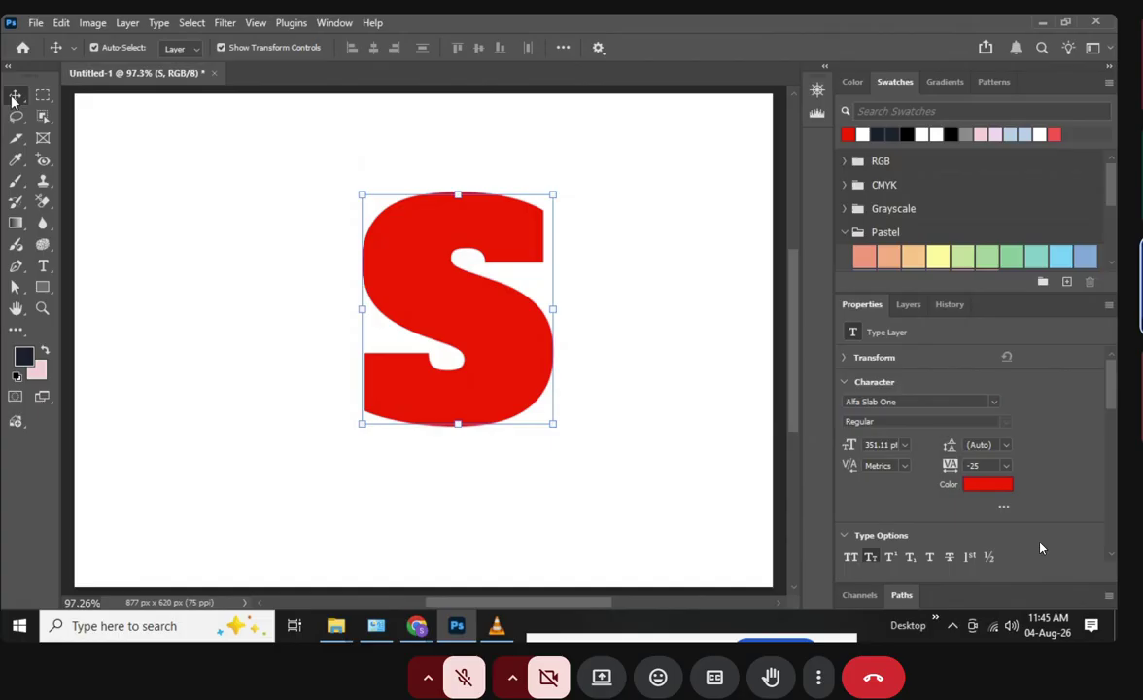
left_click(185, 176)
left_click_drag(442, 316, 416, 313)
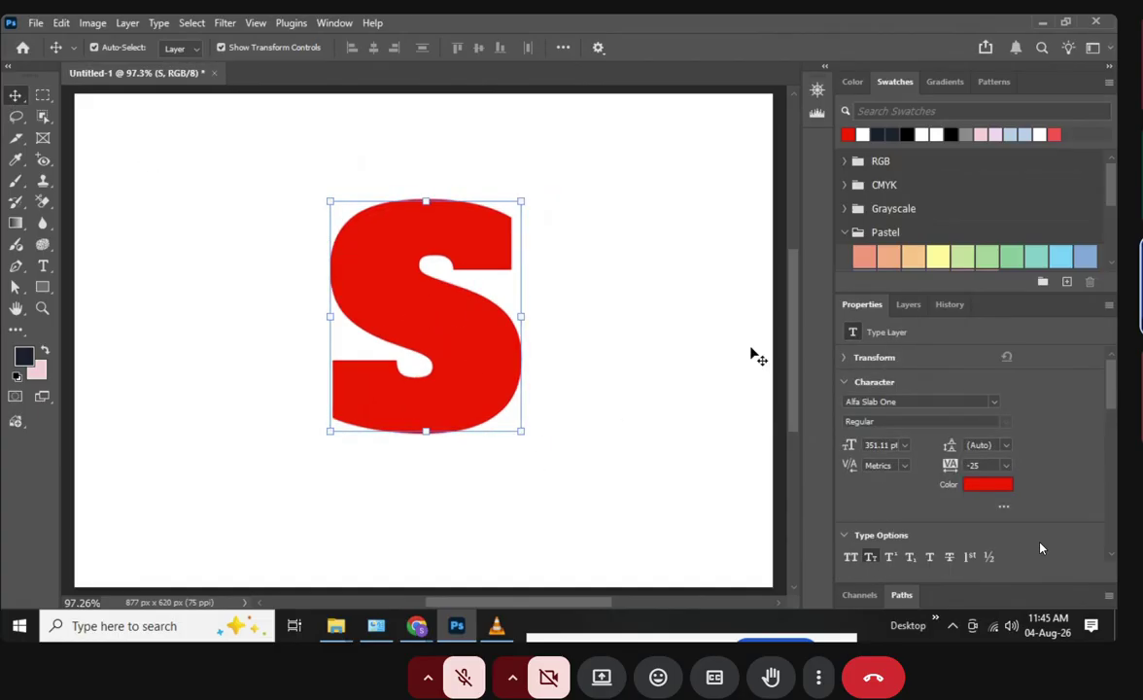
left_click(908, 304)
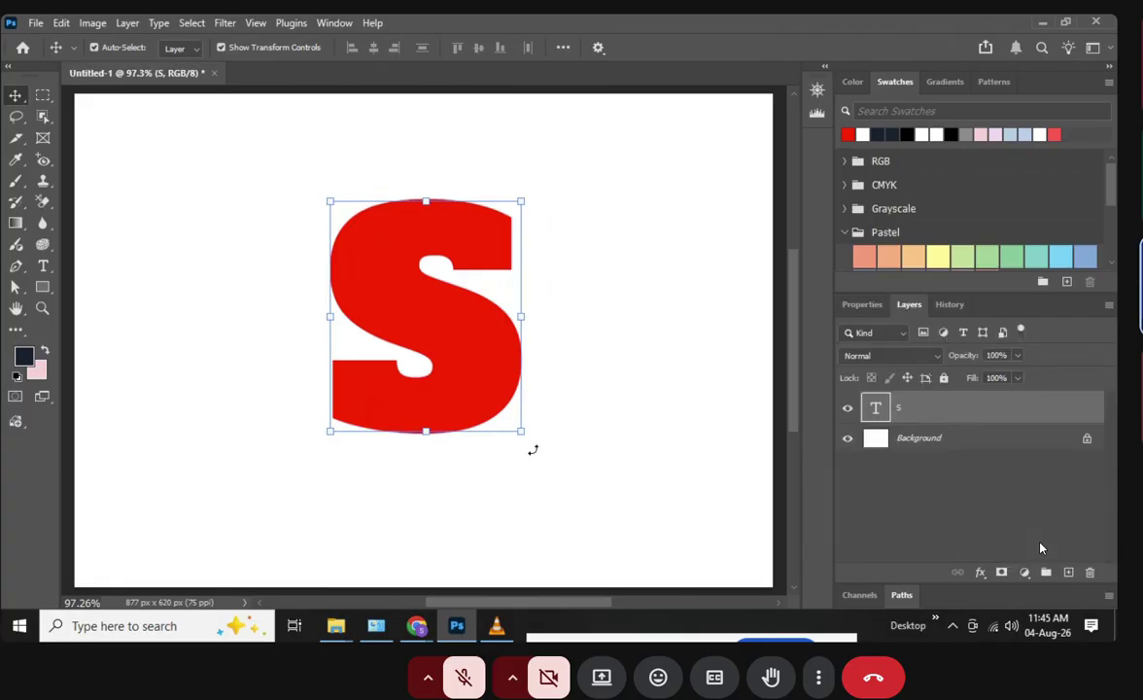
left_click(522, 432)
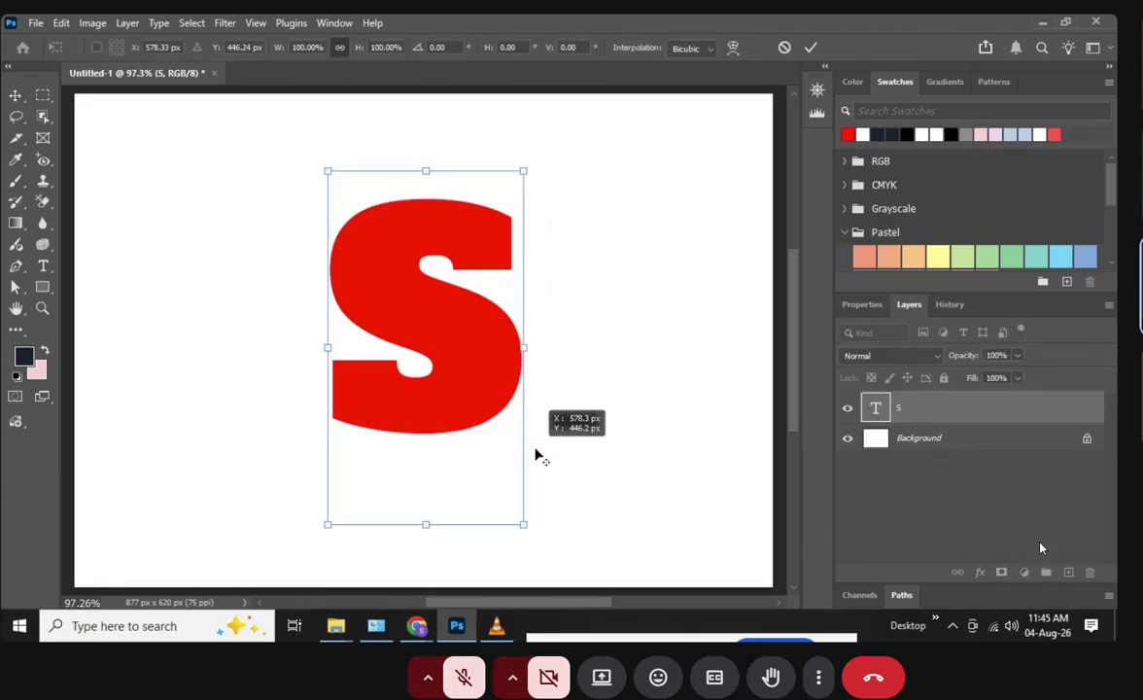
key("Return")
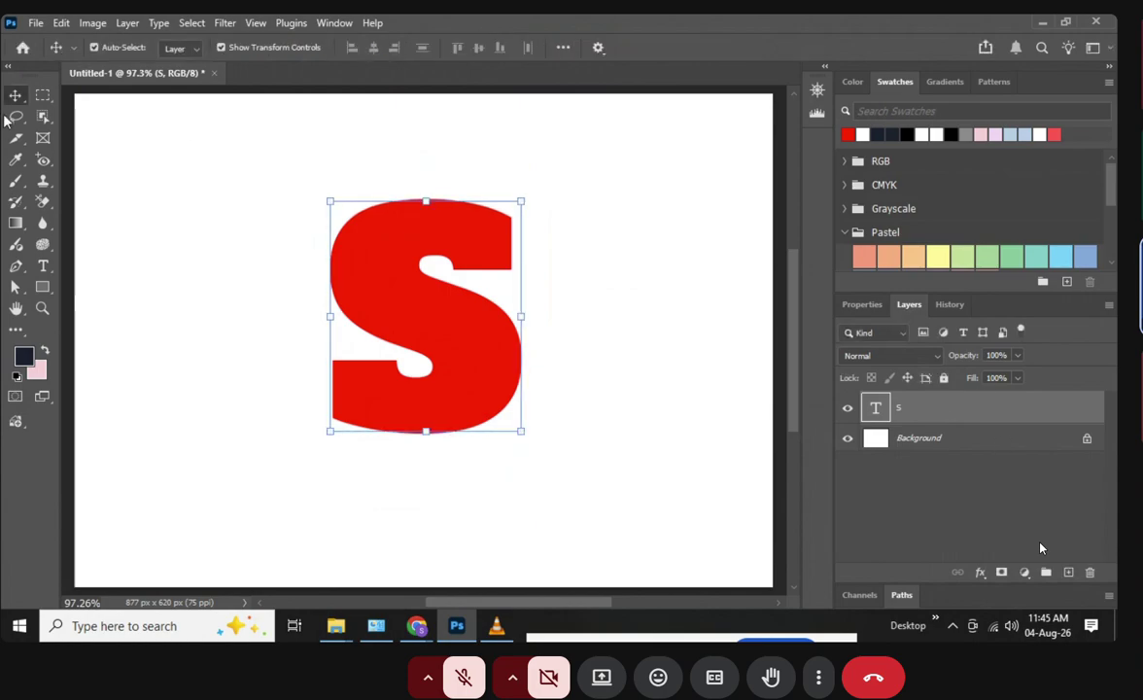
Duplicate the S text layer and convert the copy to a smart object
left_click(153, 166)
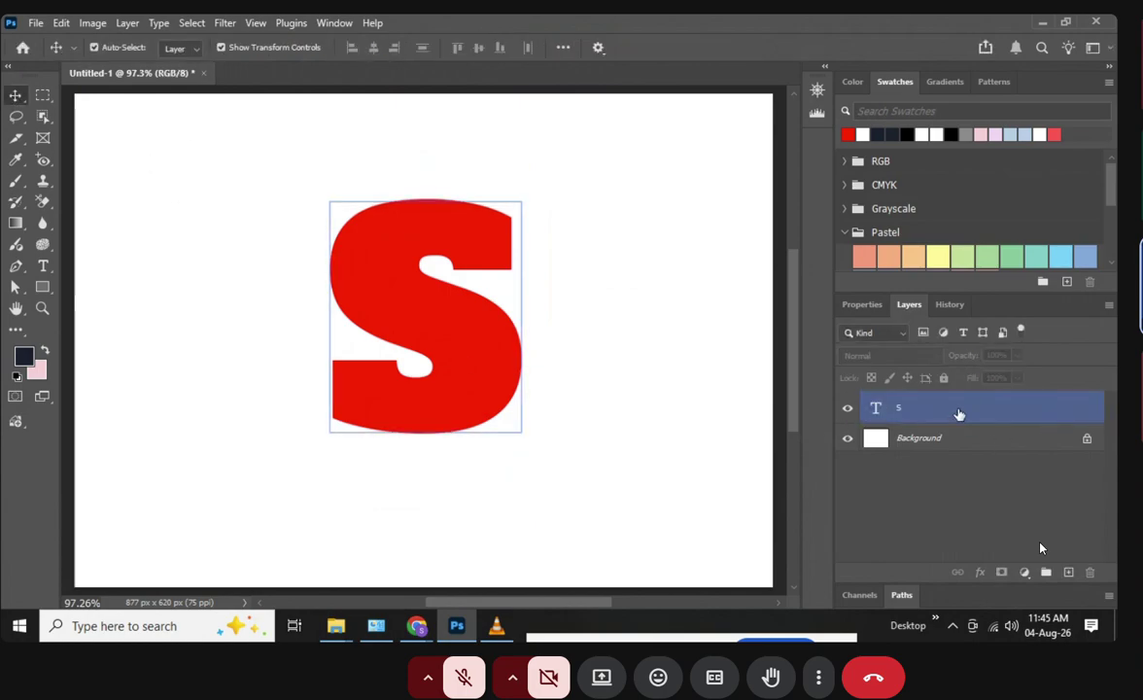
left_click(958, 414)
key("ctrl+j")
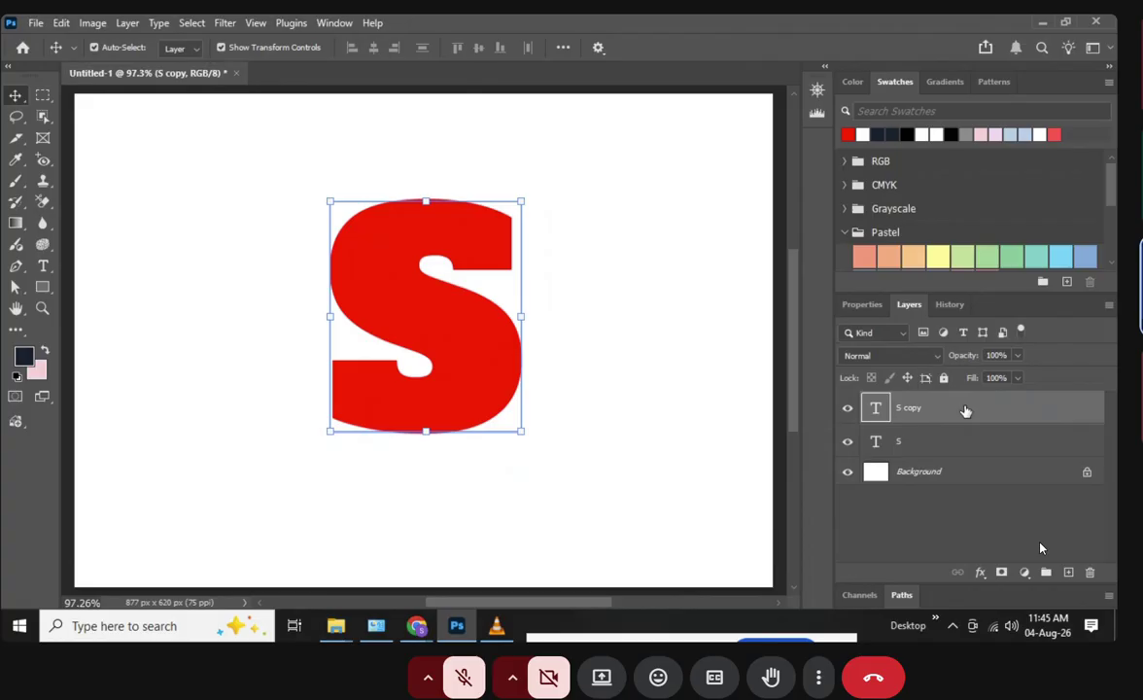
right_click(965, 410)
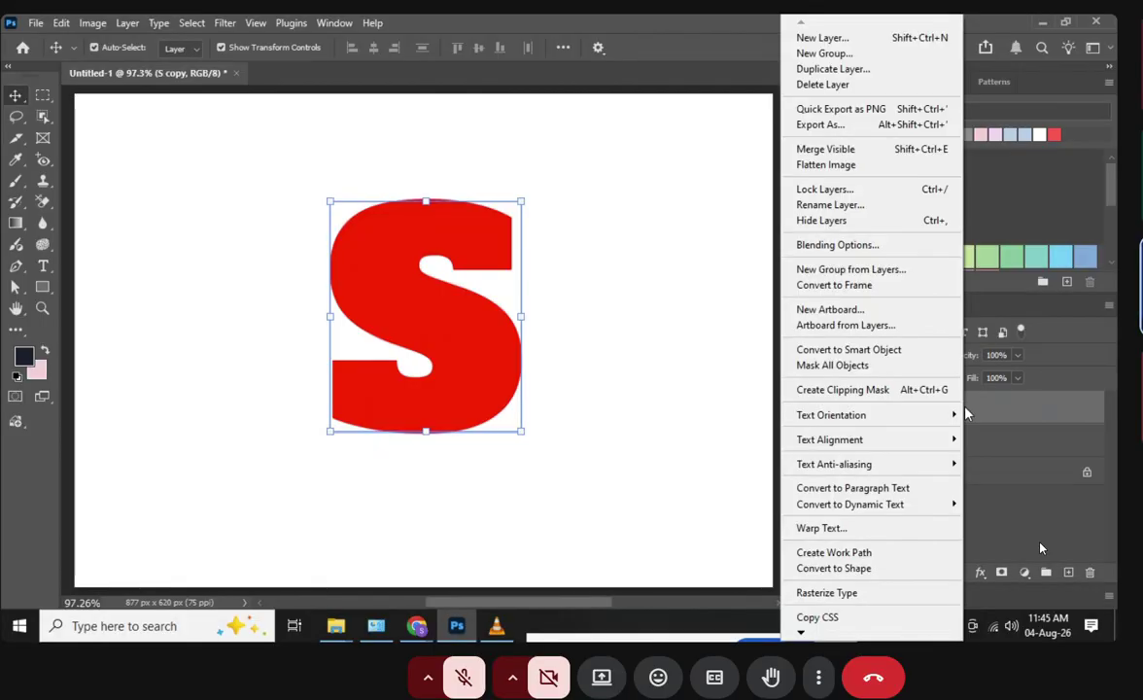
left_click(982, 410)
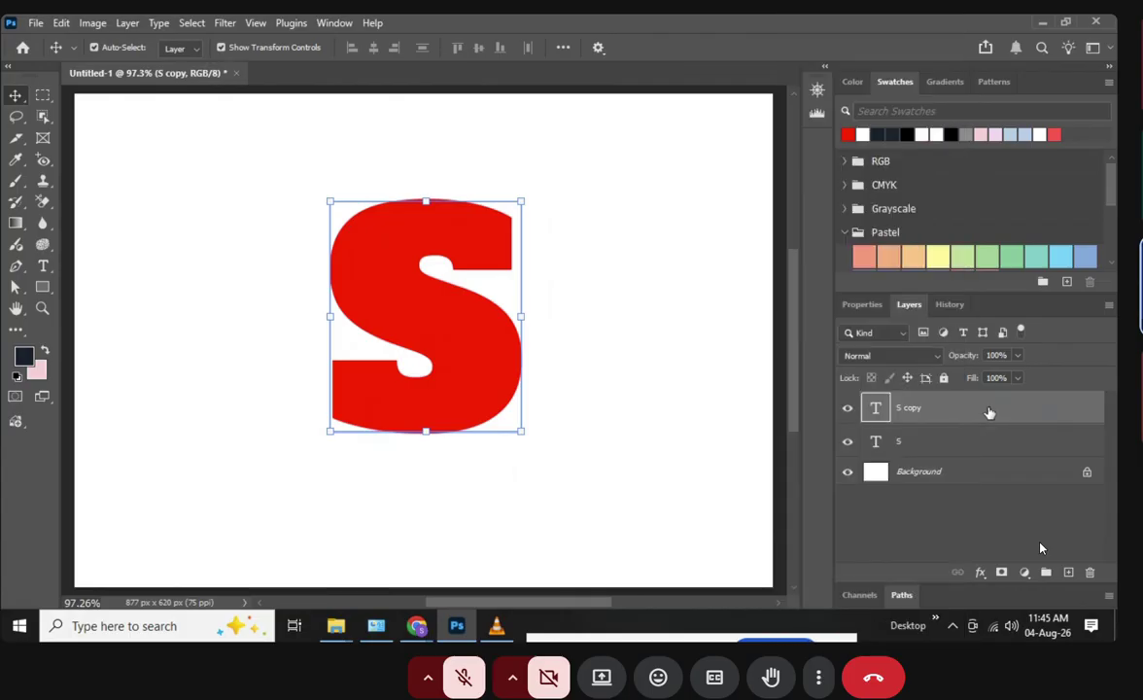
right_click(980, 412)
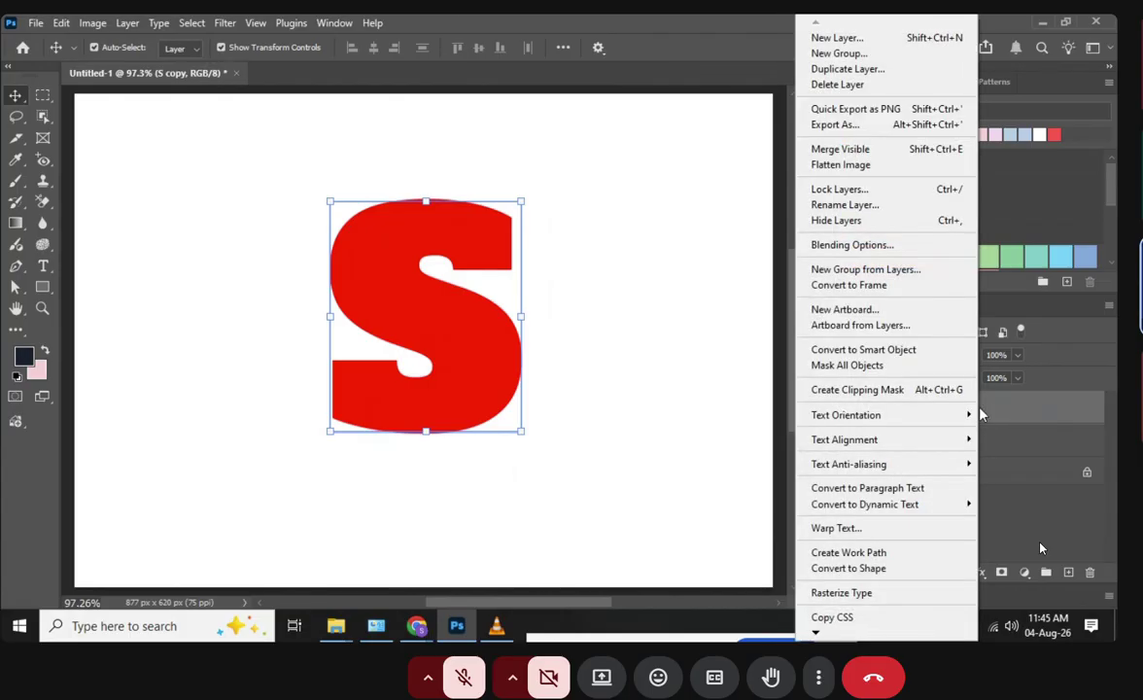
key("Escape")
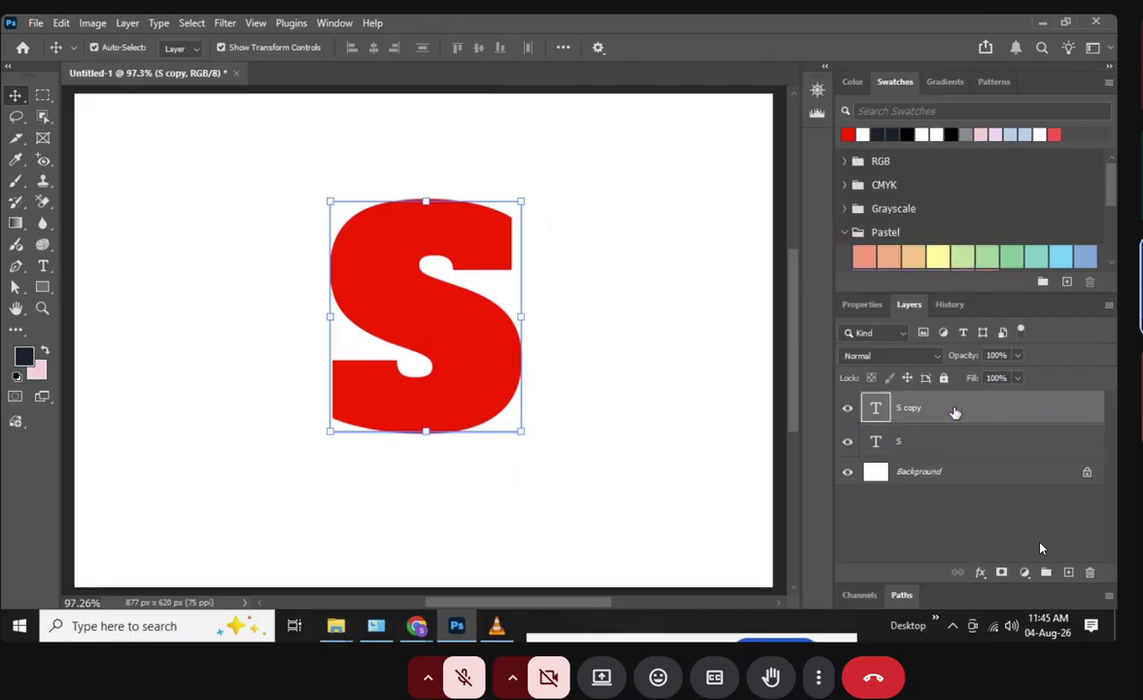
right_click(964, 411)
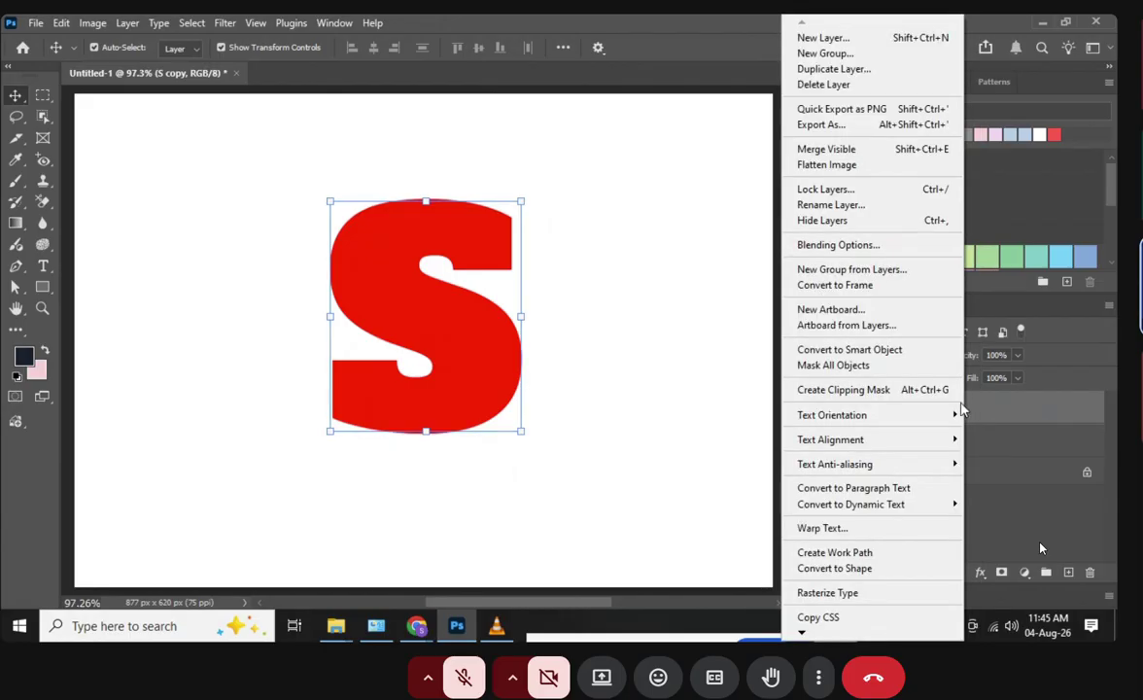
left_click(848, 349)
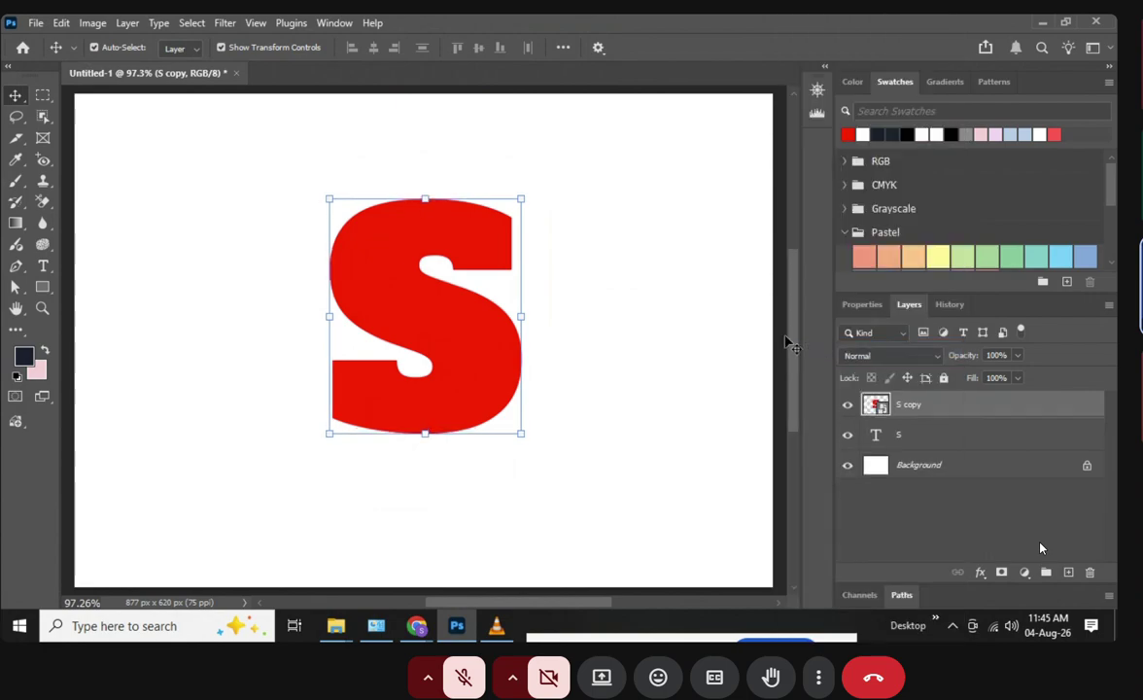
Apply a 15 px Field Blur to the S copy, with one pin near the letter's top and another near its base
left_click(223, 23)
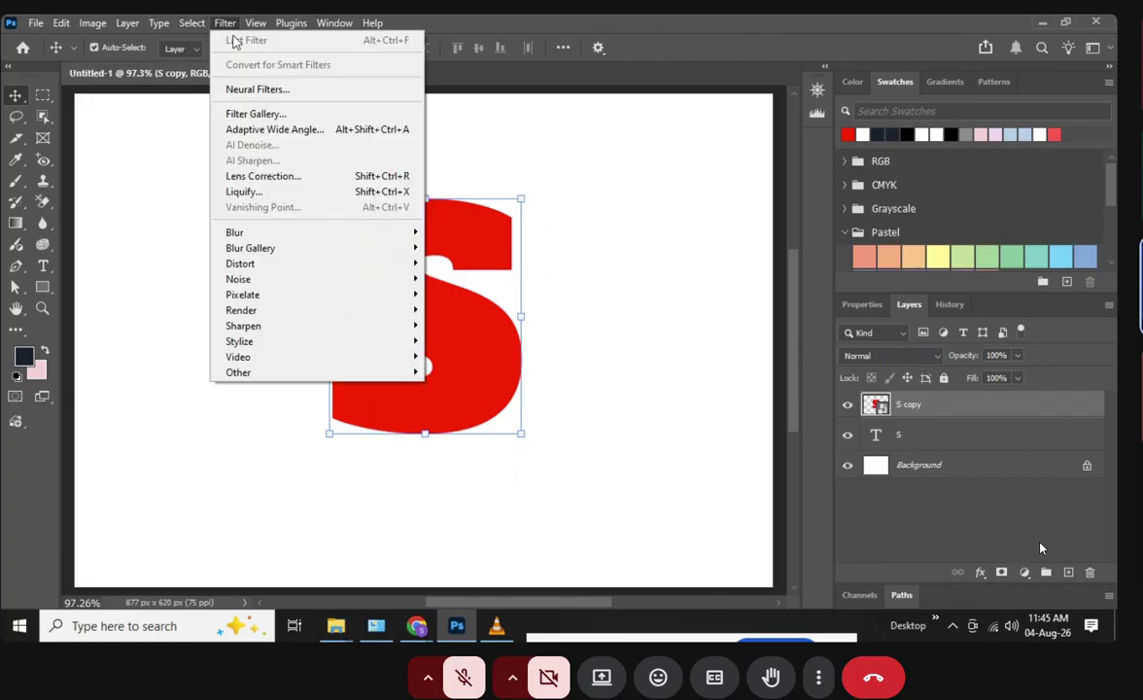
mouse_move(250, 249)
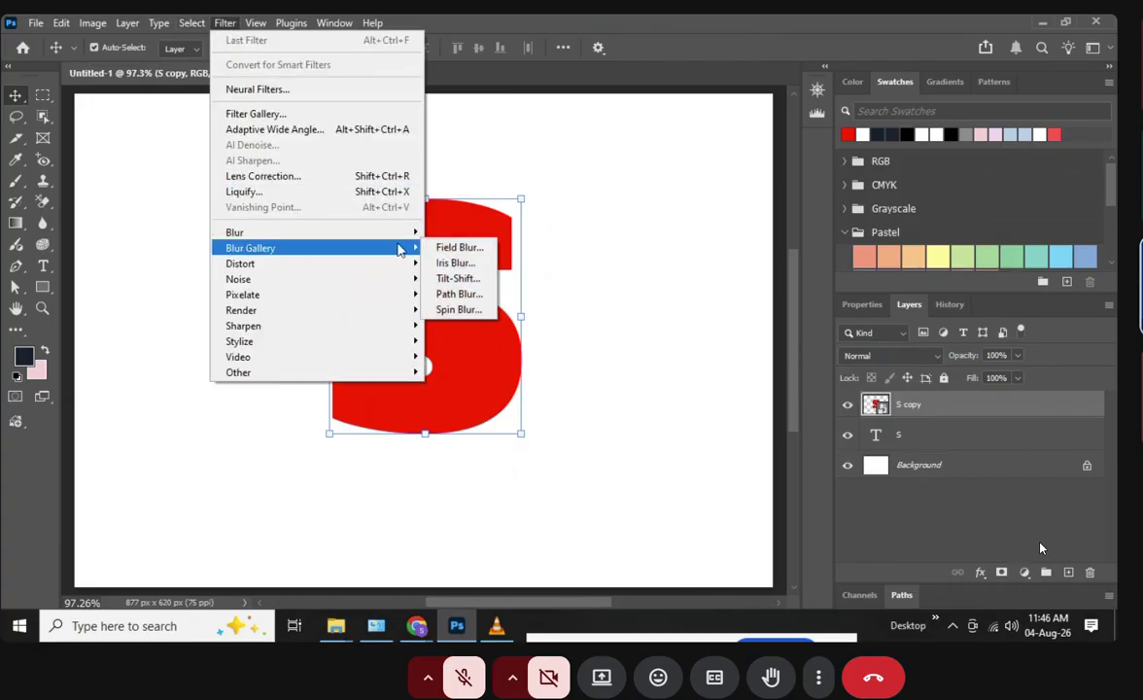
left_click(461, 249)
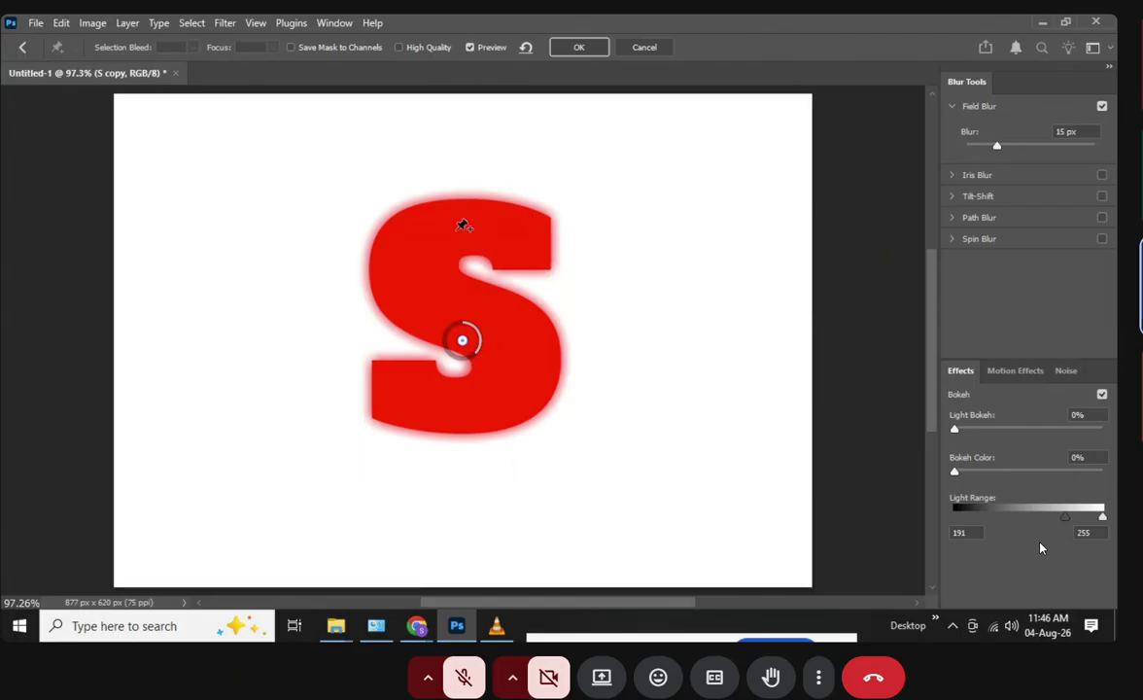
left_click_drag(461, 339, 460, 219)
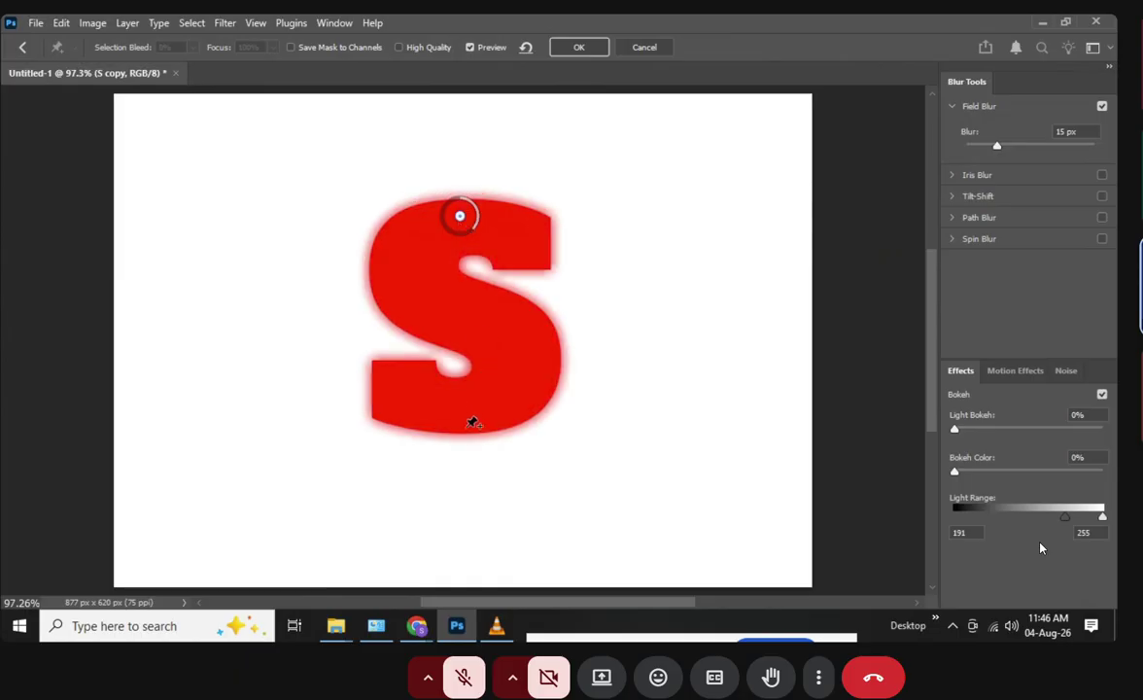
left_click(467, 422)
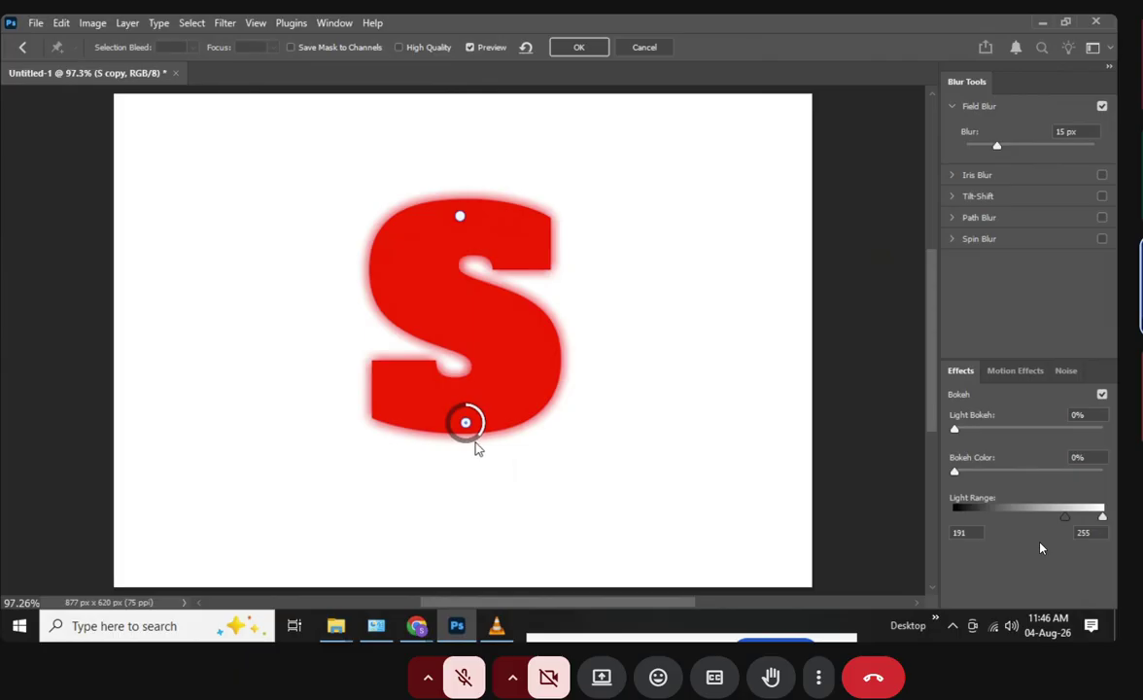
left_click(576, 46)
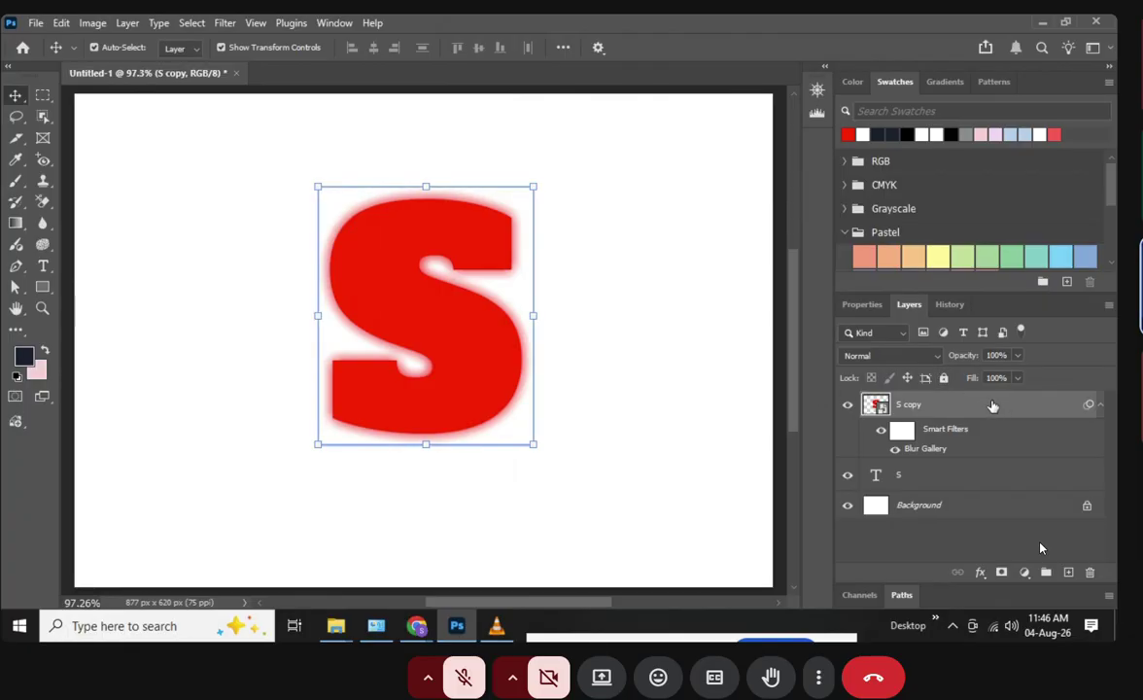
Set the S copy layer's blend mode to Dissolve and change the lower pin's Field Blur to 26 px
left_click(933, 356)
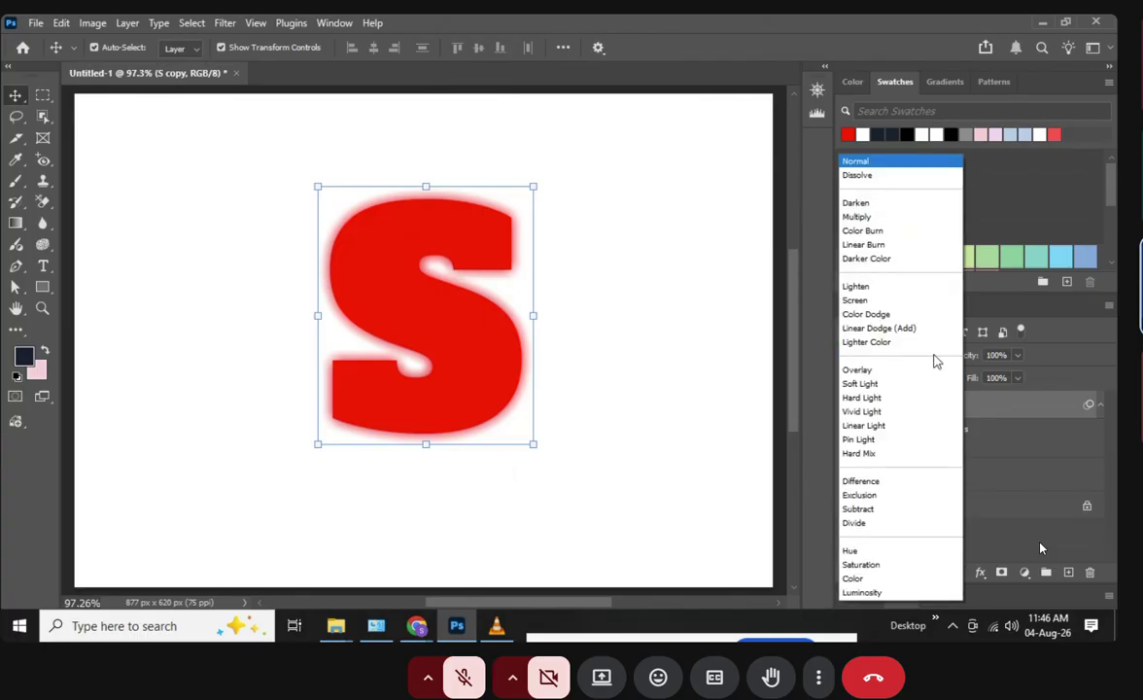
left_click(859, 174)
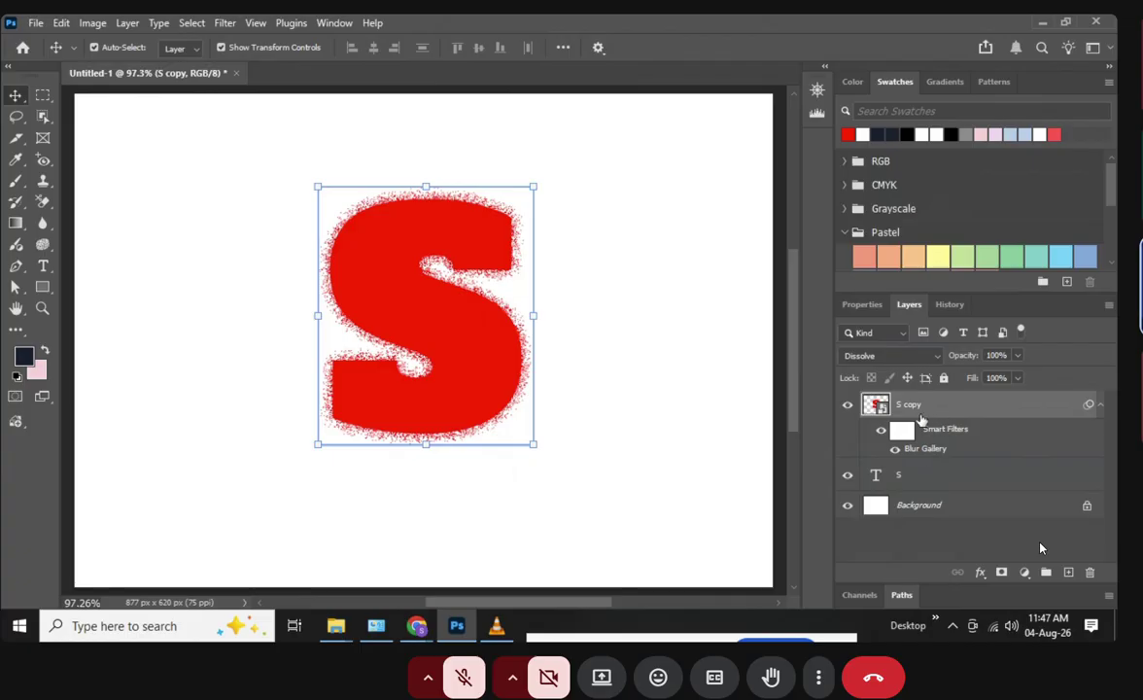
double_click(937, 449)
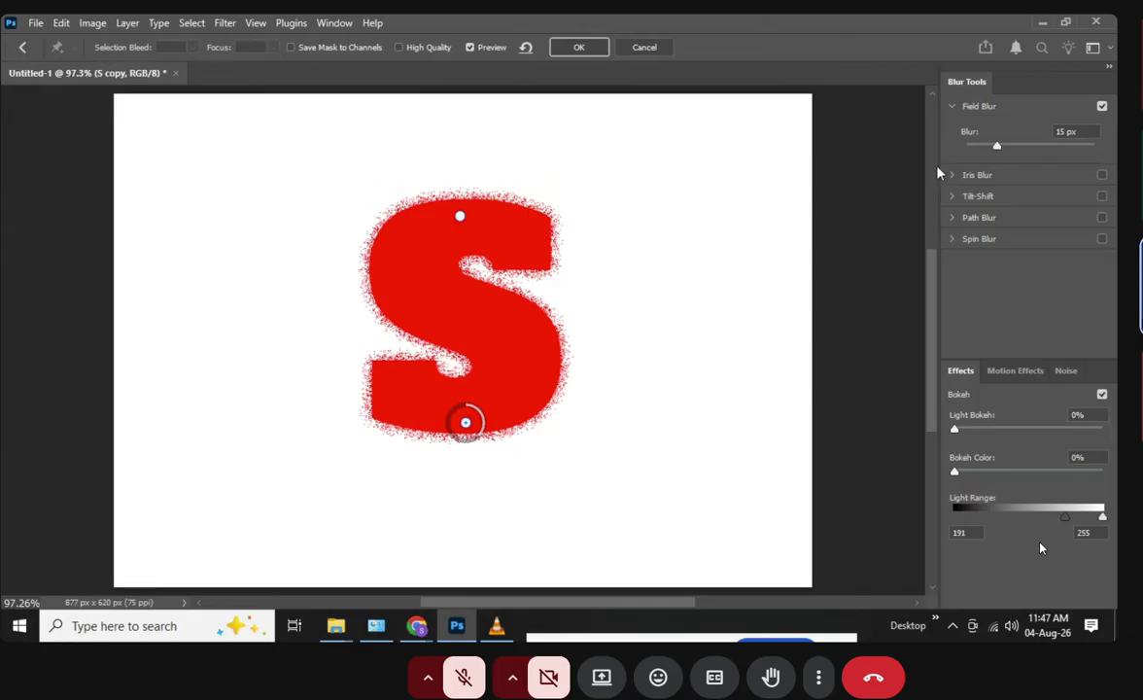
mouse_move(997, 145)
left_mouse_down()
mouse_move(1002, 168)
mouse_move(1016, 149)
left_mouse_up()
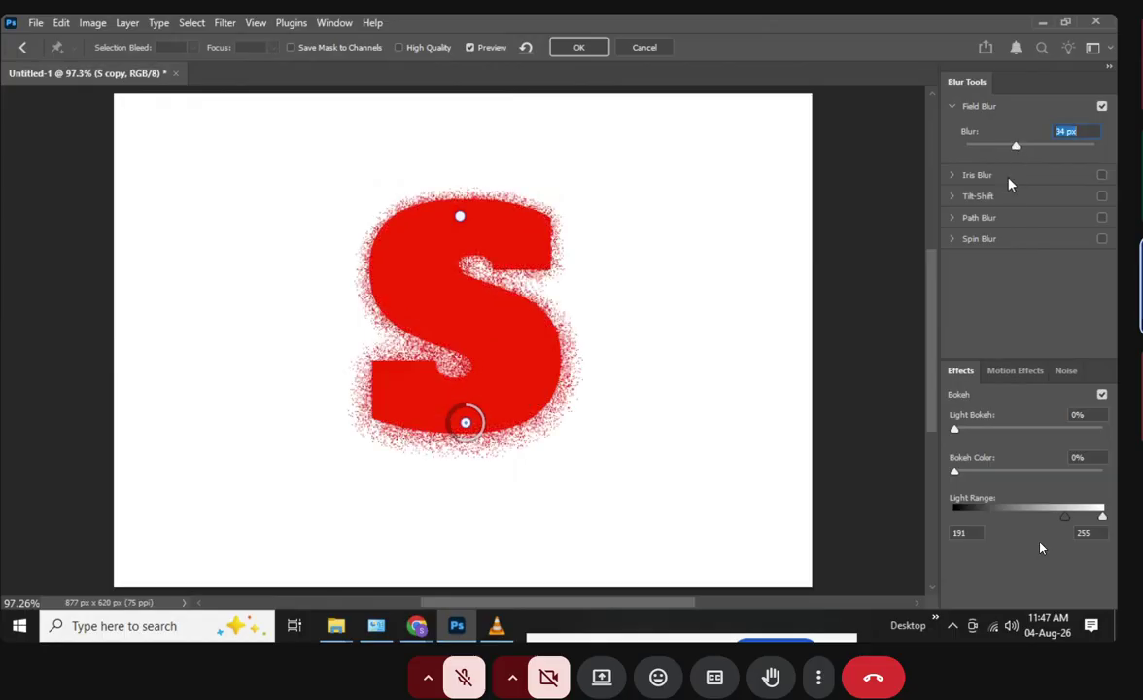
mouse_move(1015, 146)
left_mouse_down()
mouse_move(995, 146)
mouse_move(1007, 148)
left_mouse_up()
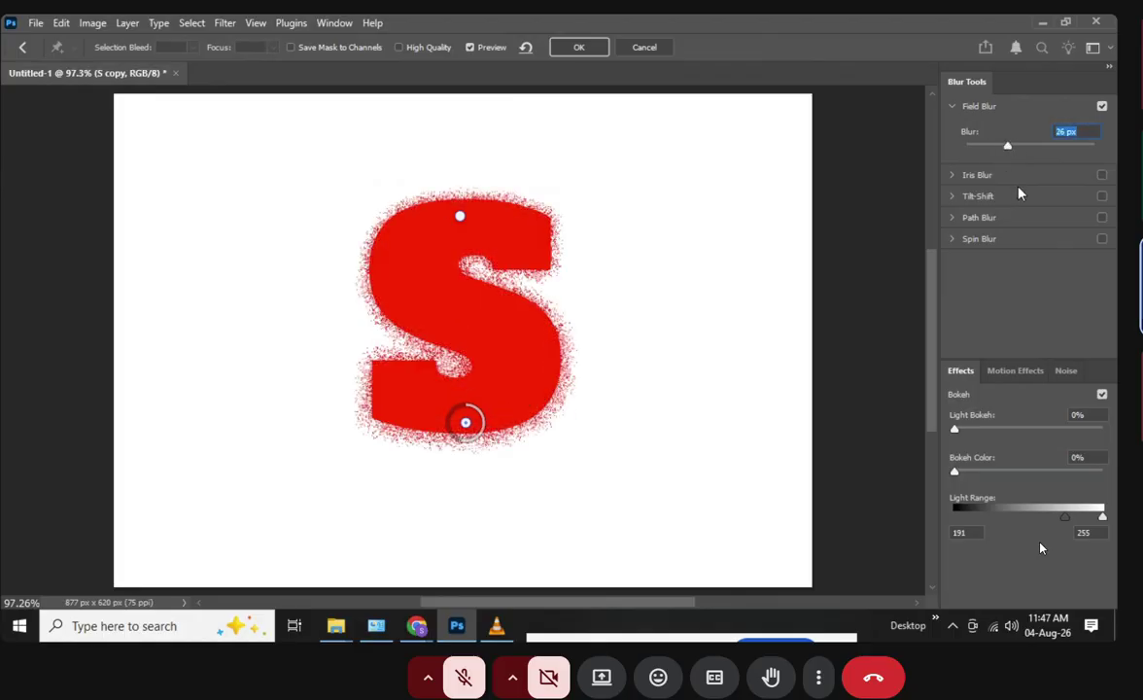
left_click(579, 50)
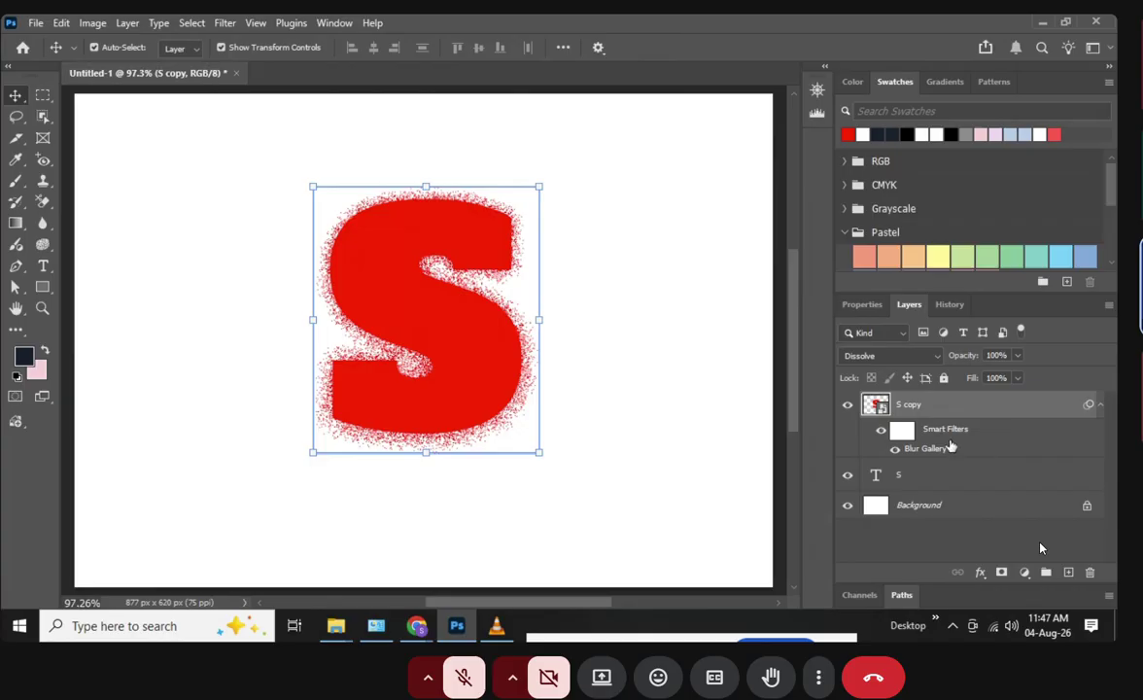
Review the Blur Gallery filters and the S copy layer's Field Blur settings without changing them
left_click(223, 23)
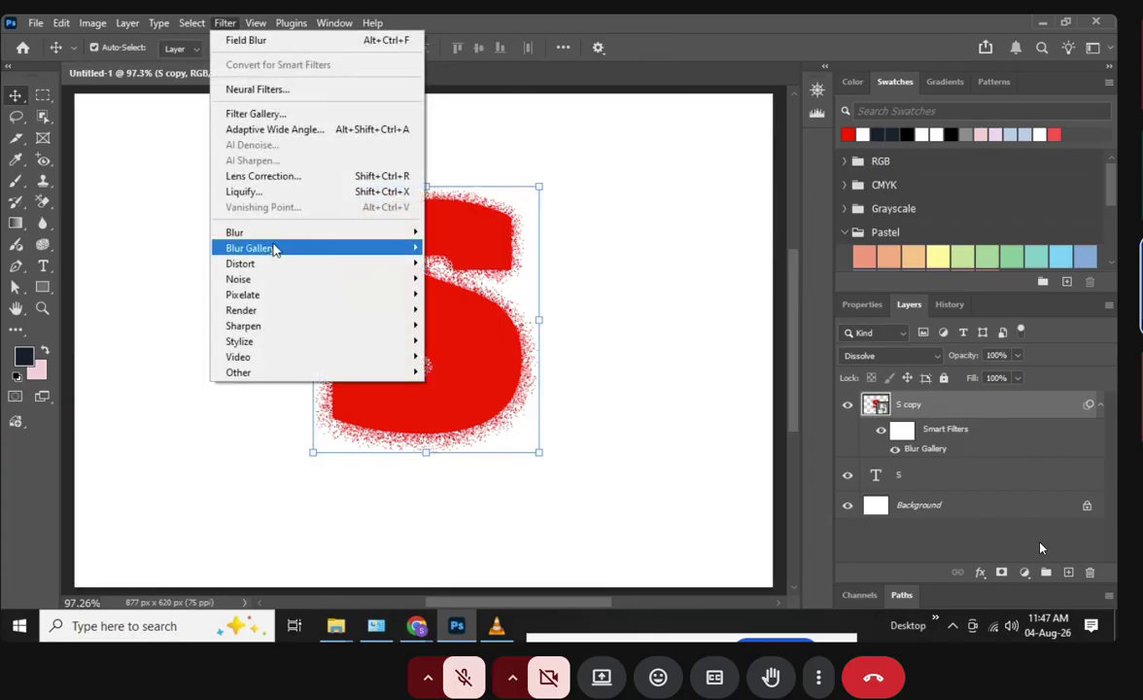
mouse_move(394, 249)
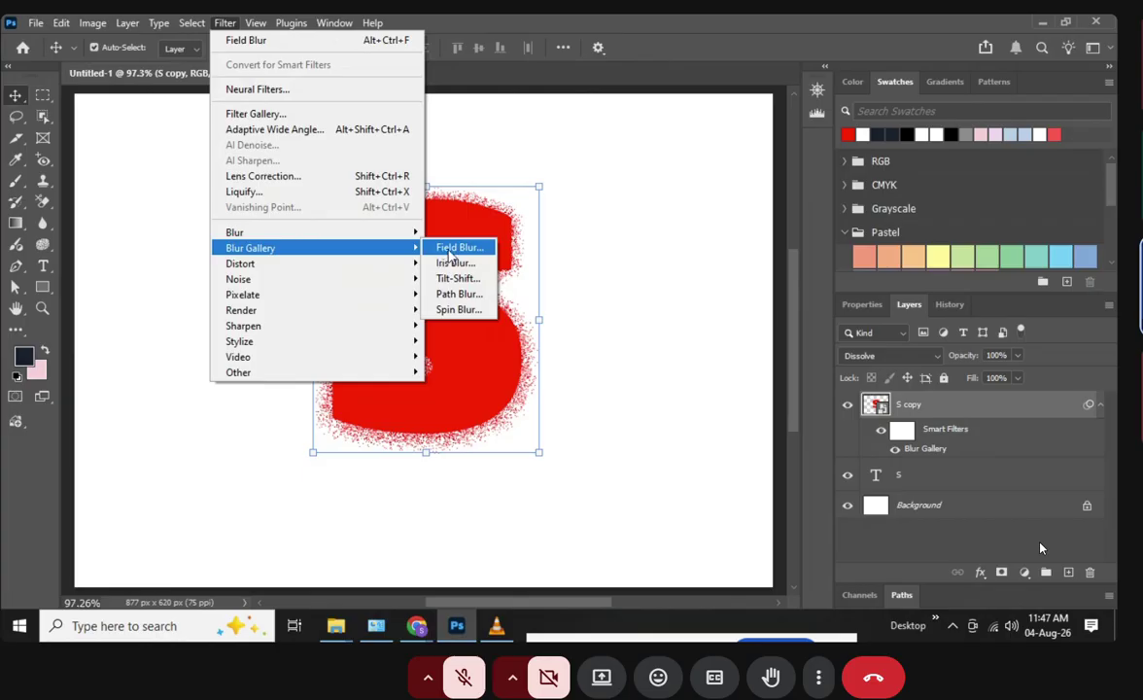
left_click(678, 25)
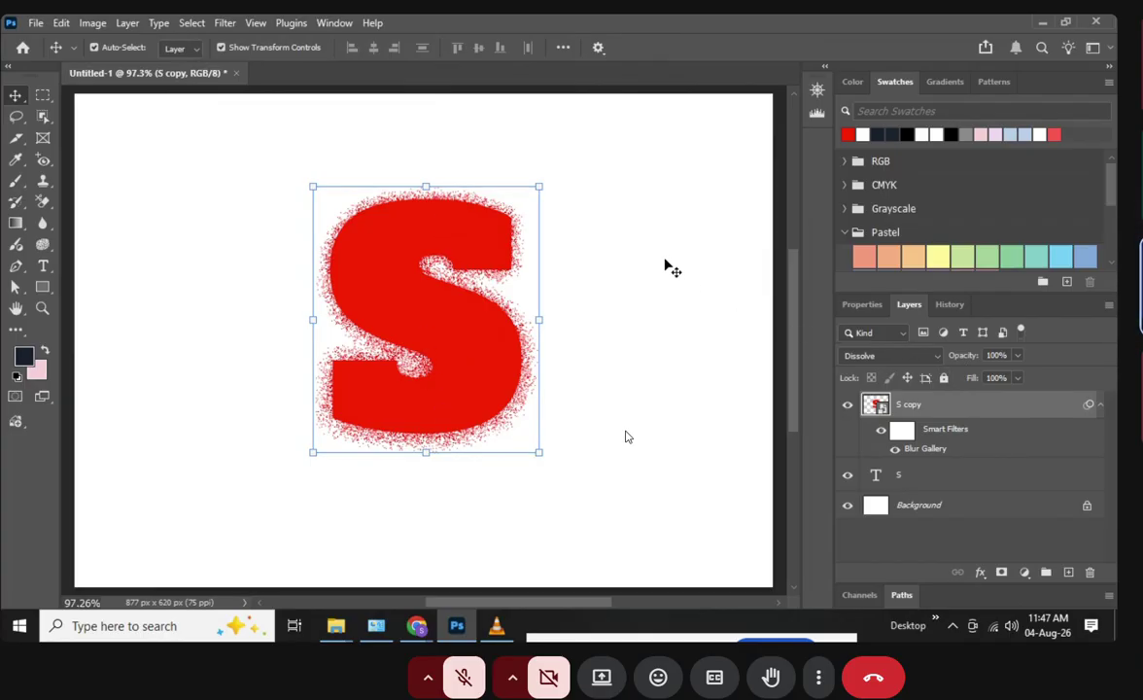
double_click(928, 448)
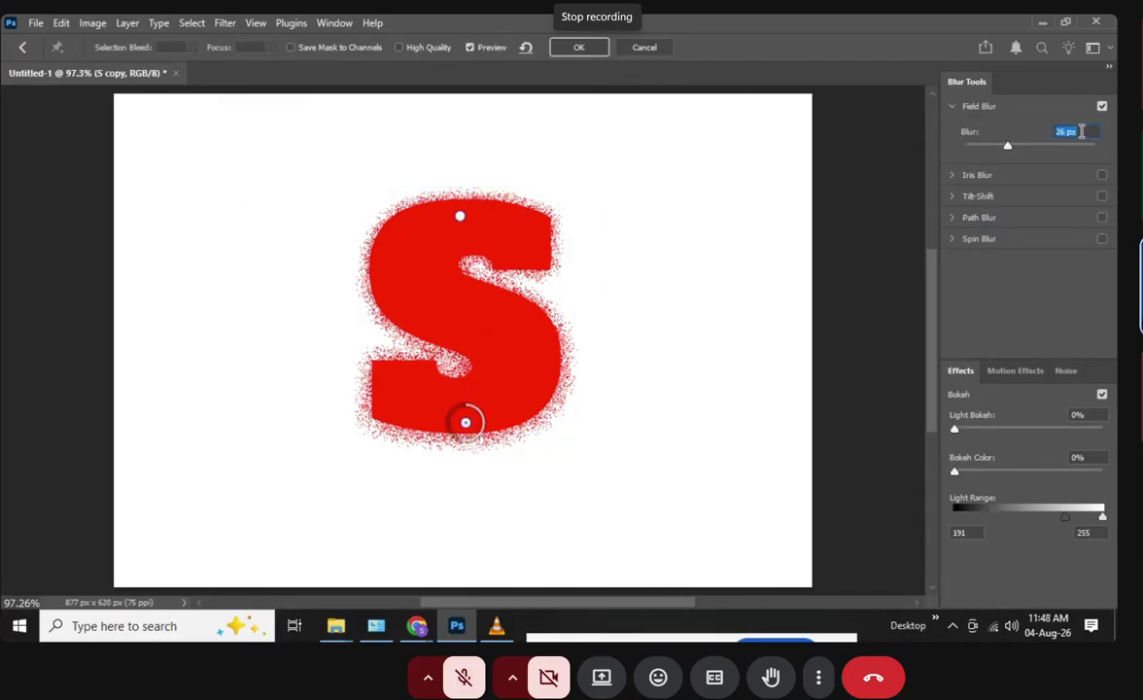
left_click(646, 49)
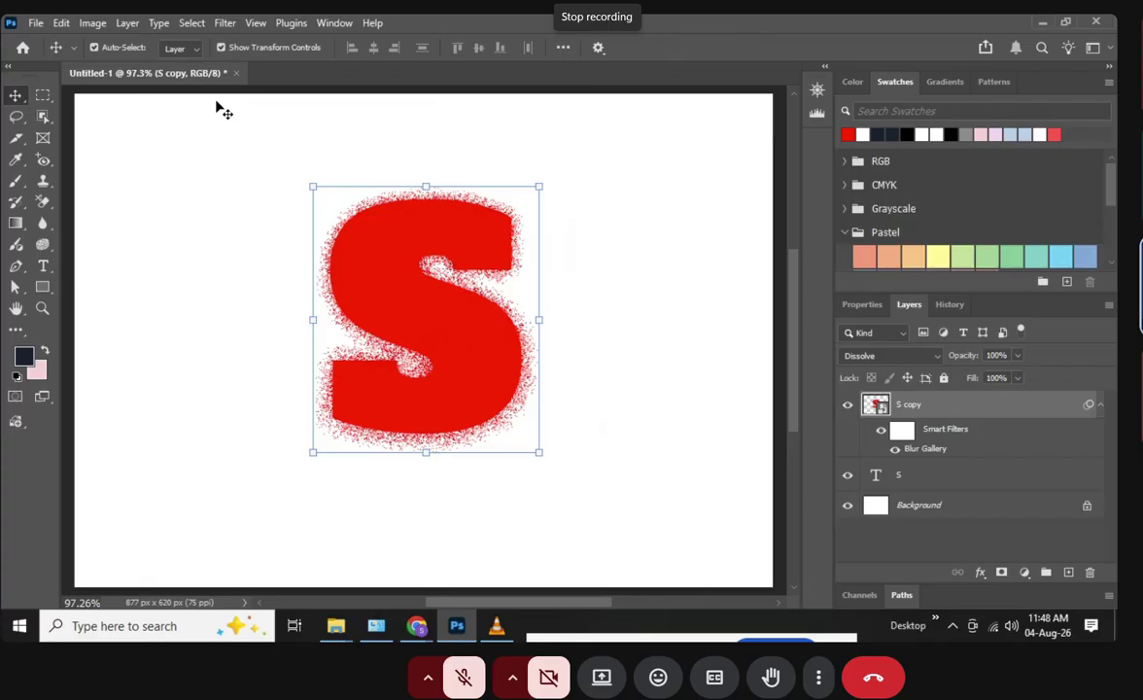
Close the untitled S document without saving its changes
left_click(235, 73)
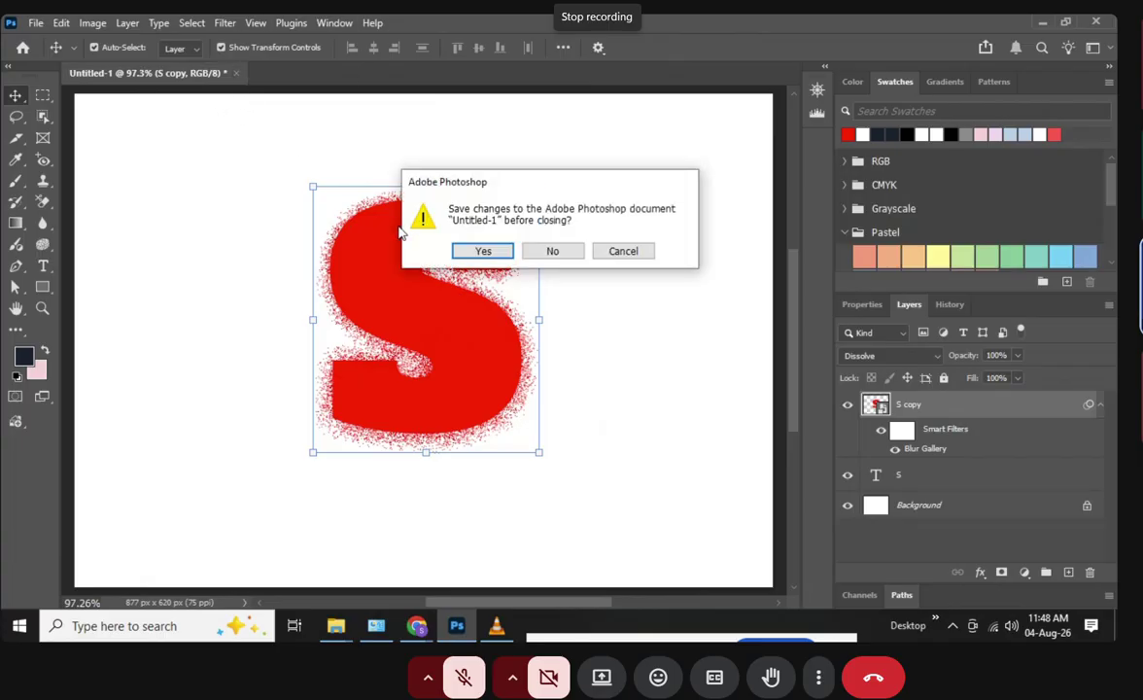
left_click(620, 251)
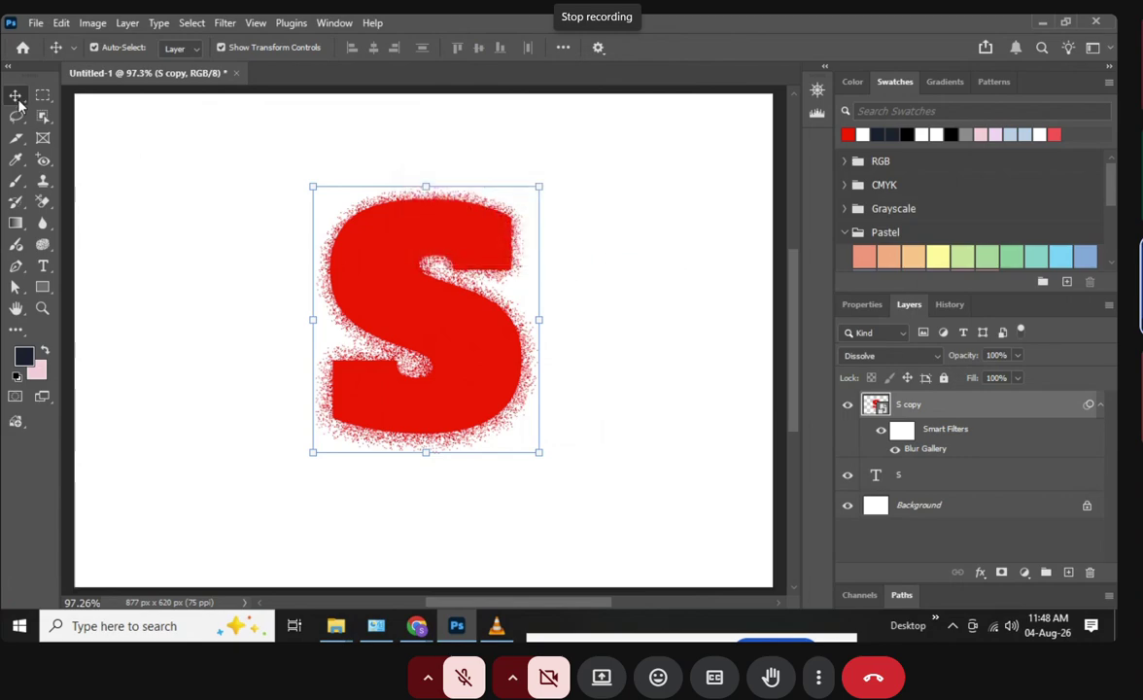
left_click(234, 73)
left_click(562, 255)
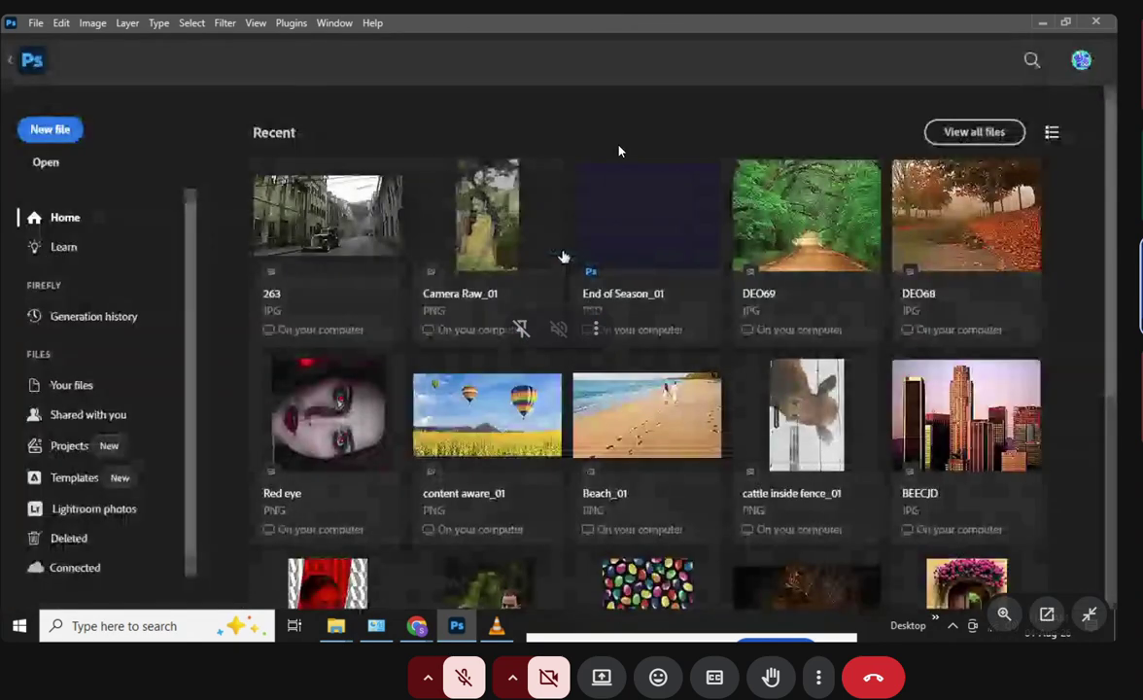
left_click(51, 130)
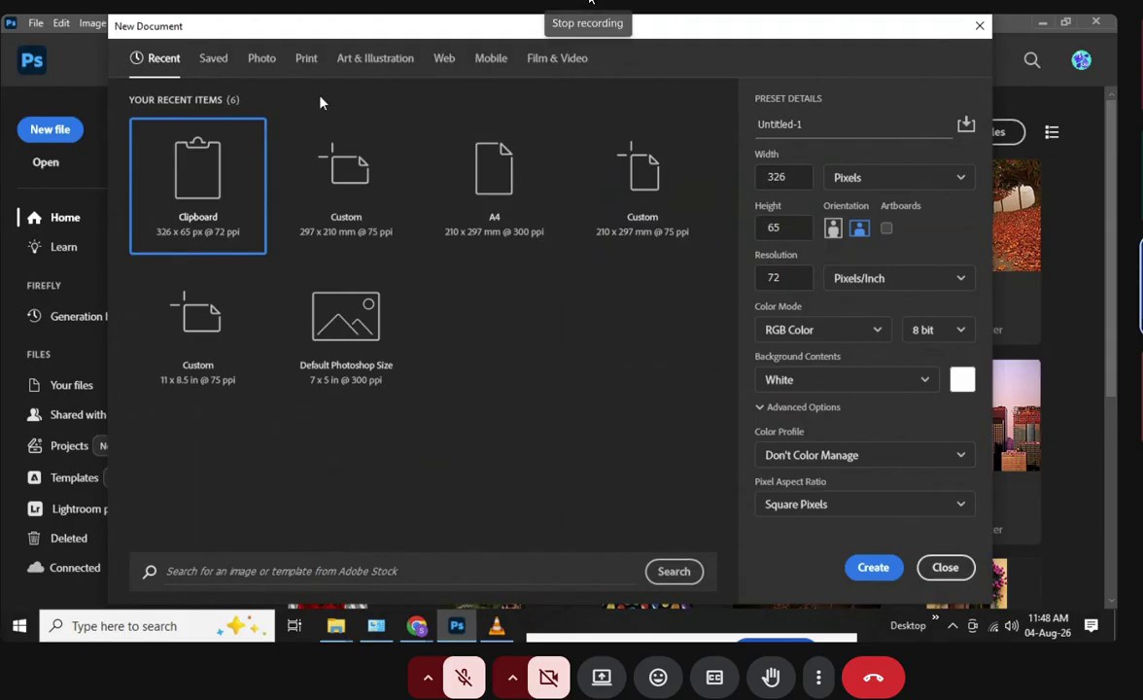
left_click(307, 59)
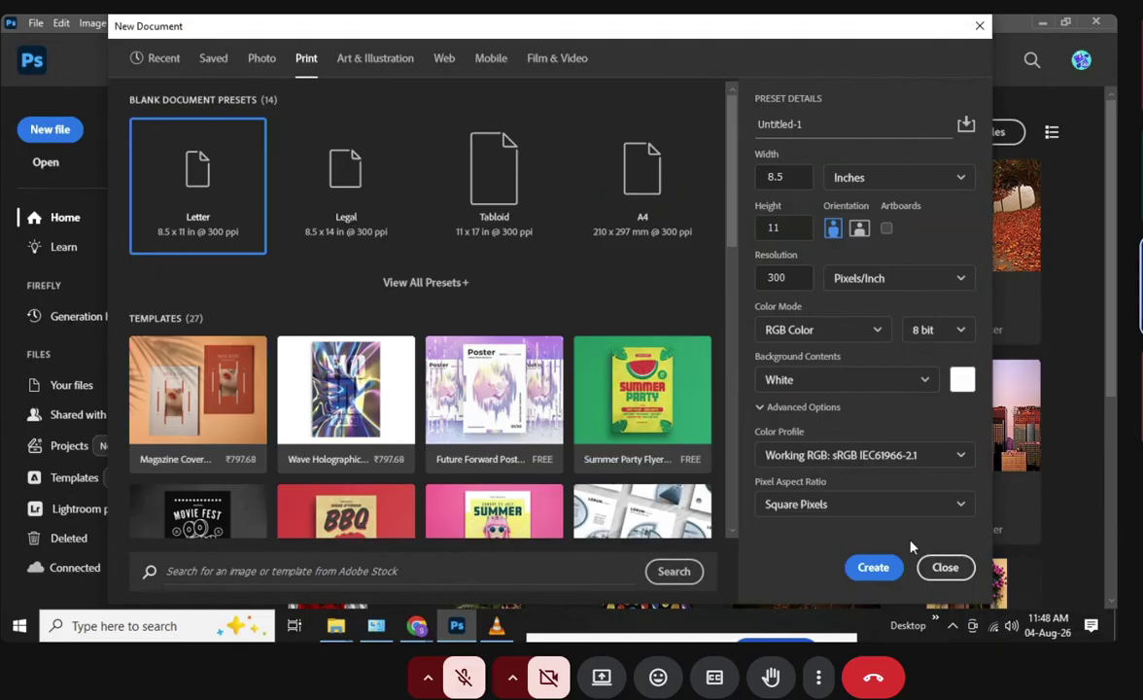
left_click(943, 567)
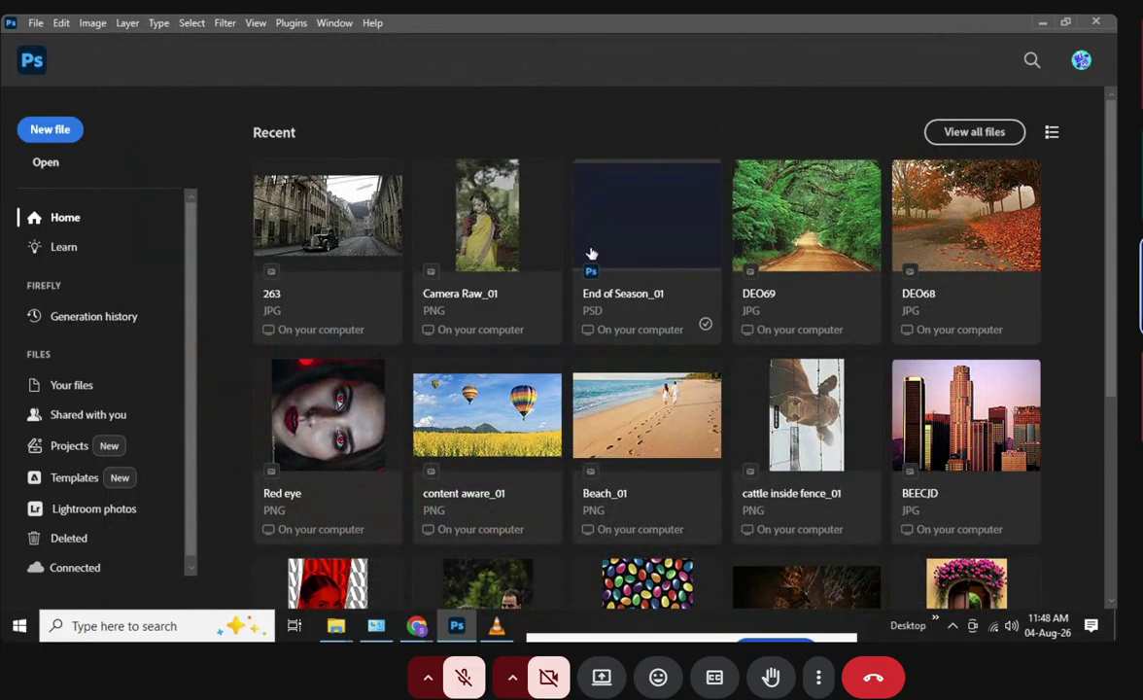
Switch to File Explorer, look through the image folders in F:\Subi\Photoshop, and copy the path of the 25-04 folder
key("super+d")
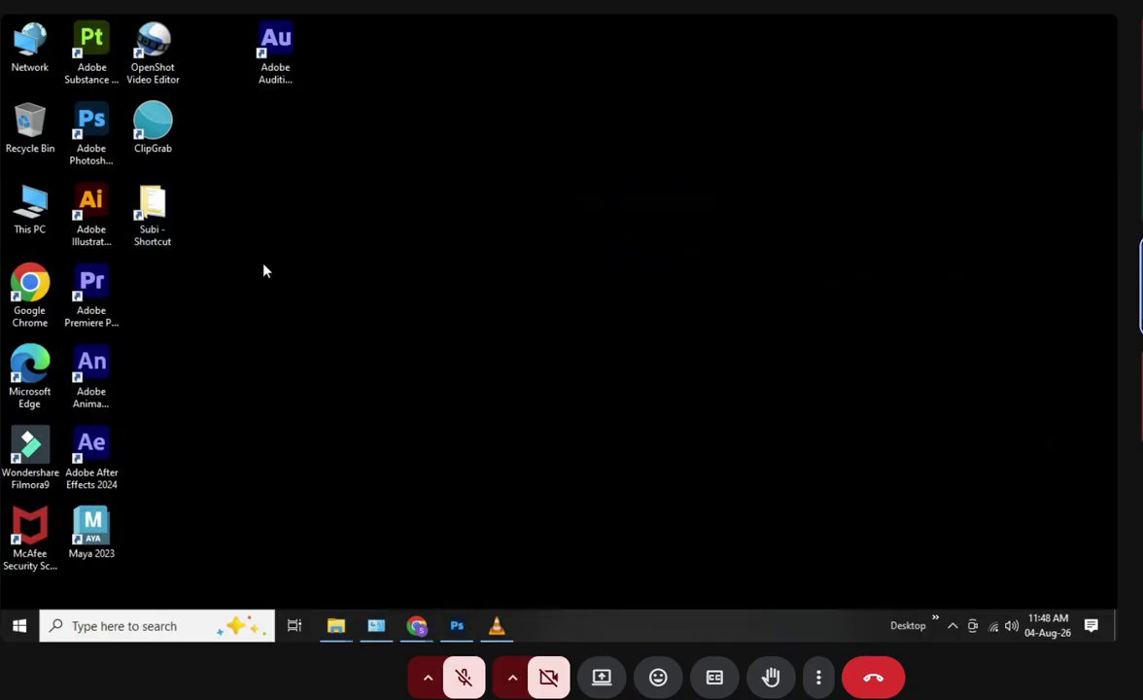
double_click(155, 202)
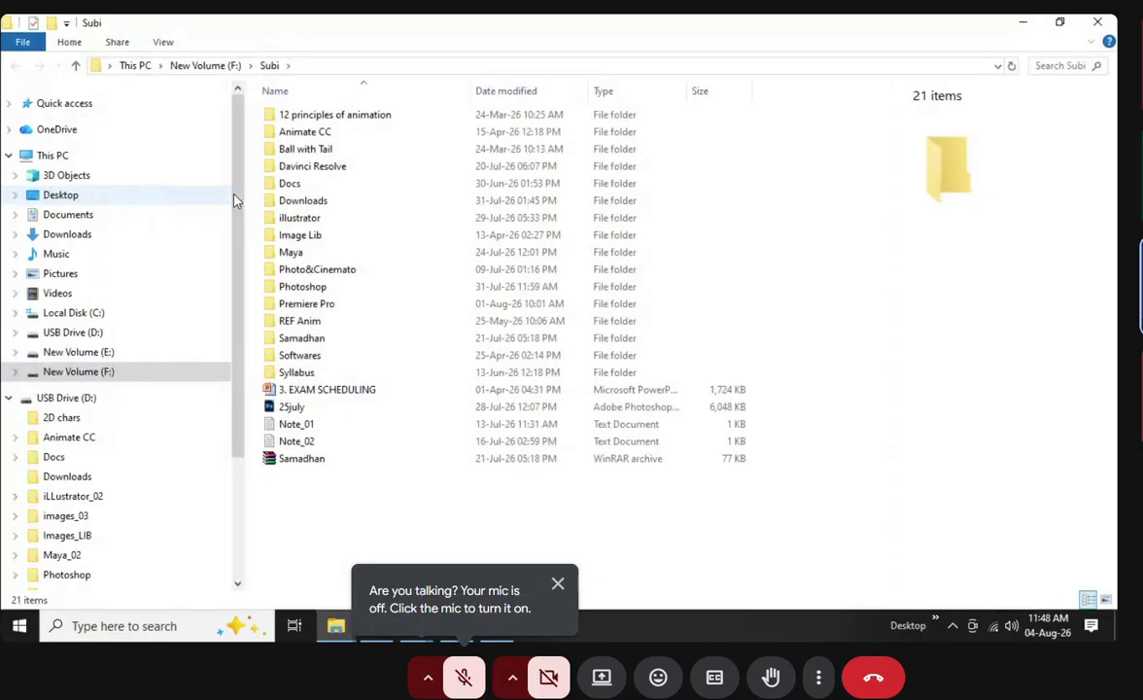
double_click(297, 285)
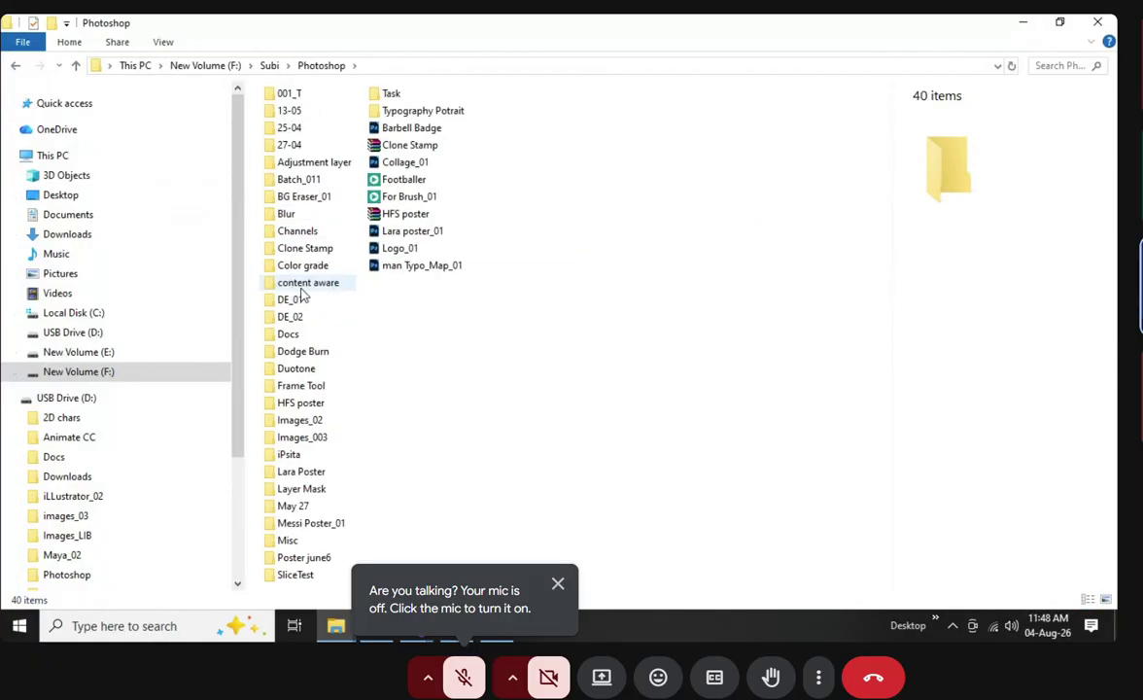
double_click(290, 145)
scroll(534, 234, "down", 2)
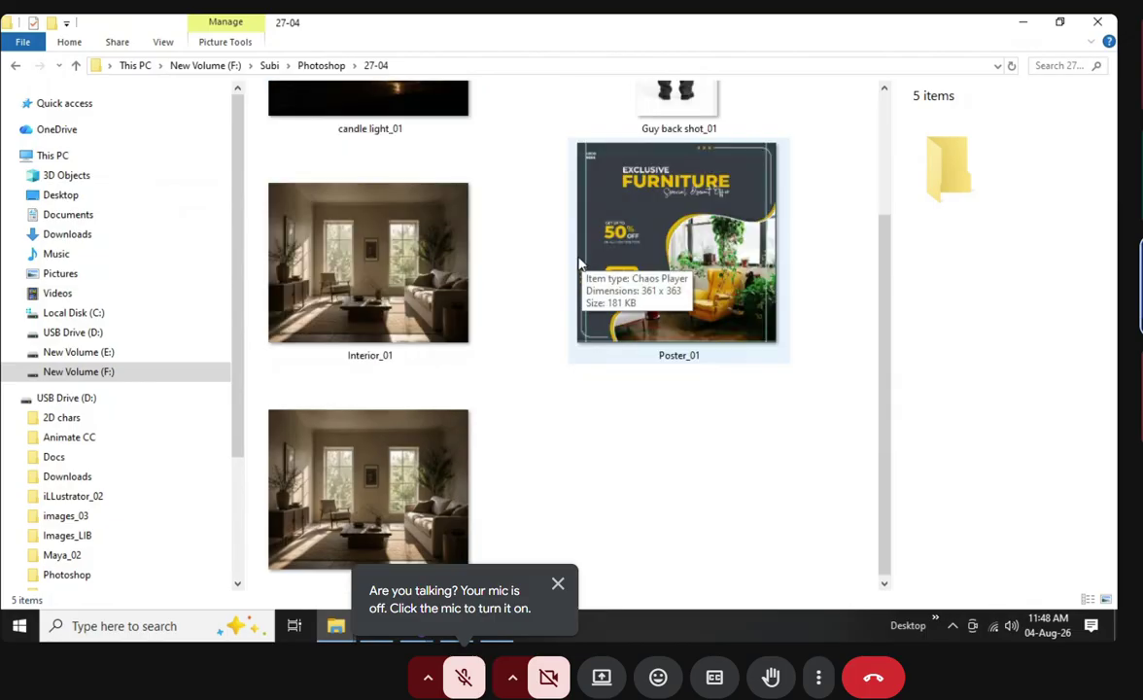
scroll(534, 234, "up", 2)
left_click(331, 66)
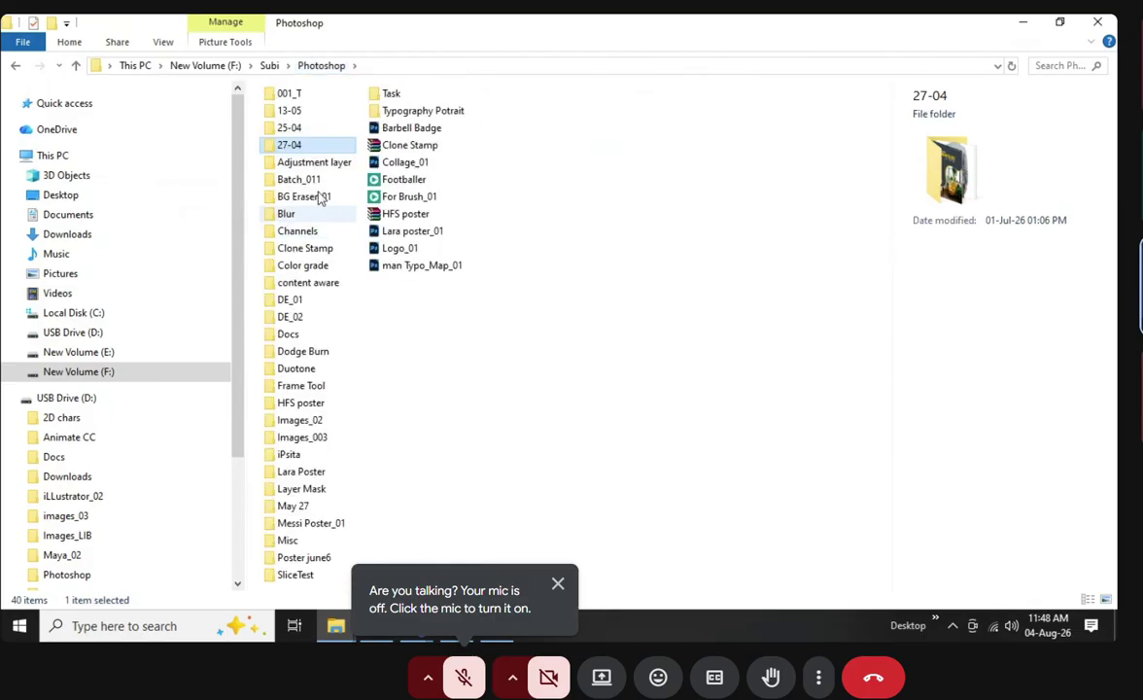
double_click(289, 130)
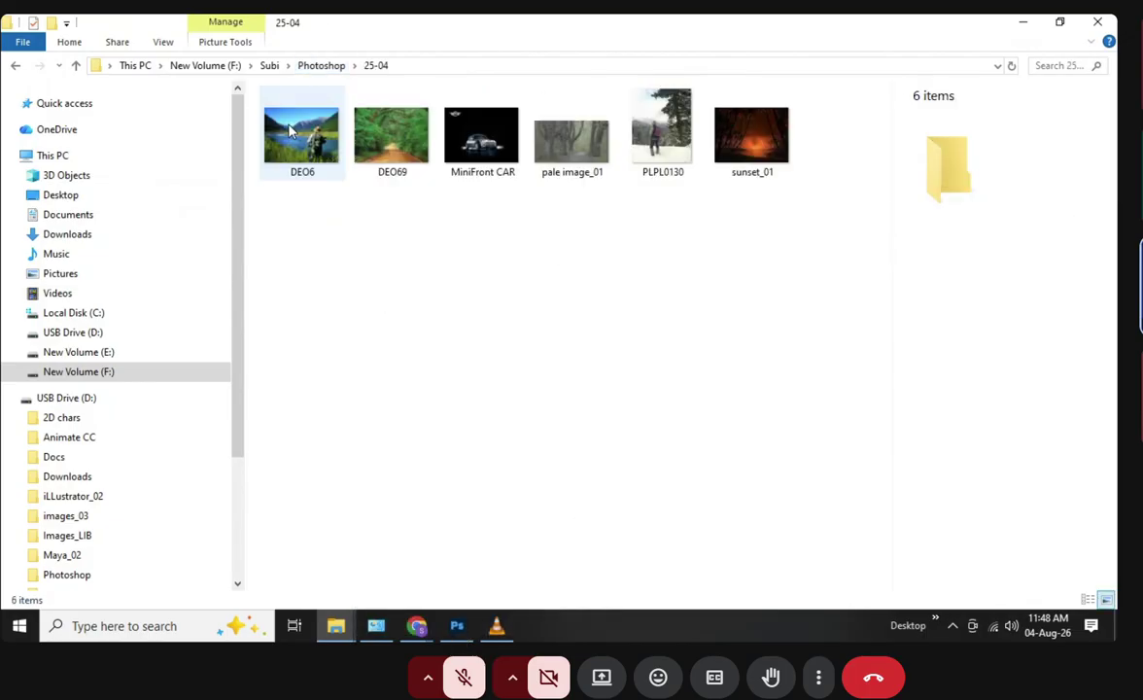
left_click(419, 65)
key("ctrl+c")
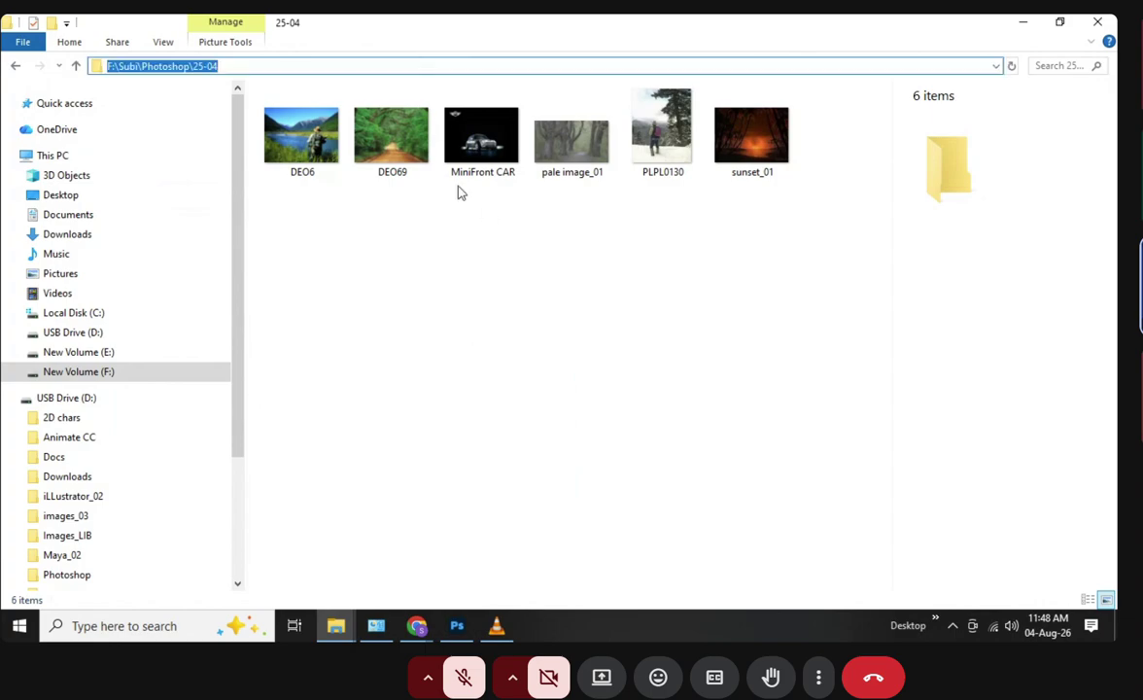
Switch to Photoshop and open the PLPL0130 image from the F:\Subi\Photoshop\25-04 folder
left_click(456, 625)
left_click(46, 164)
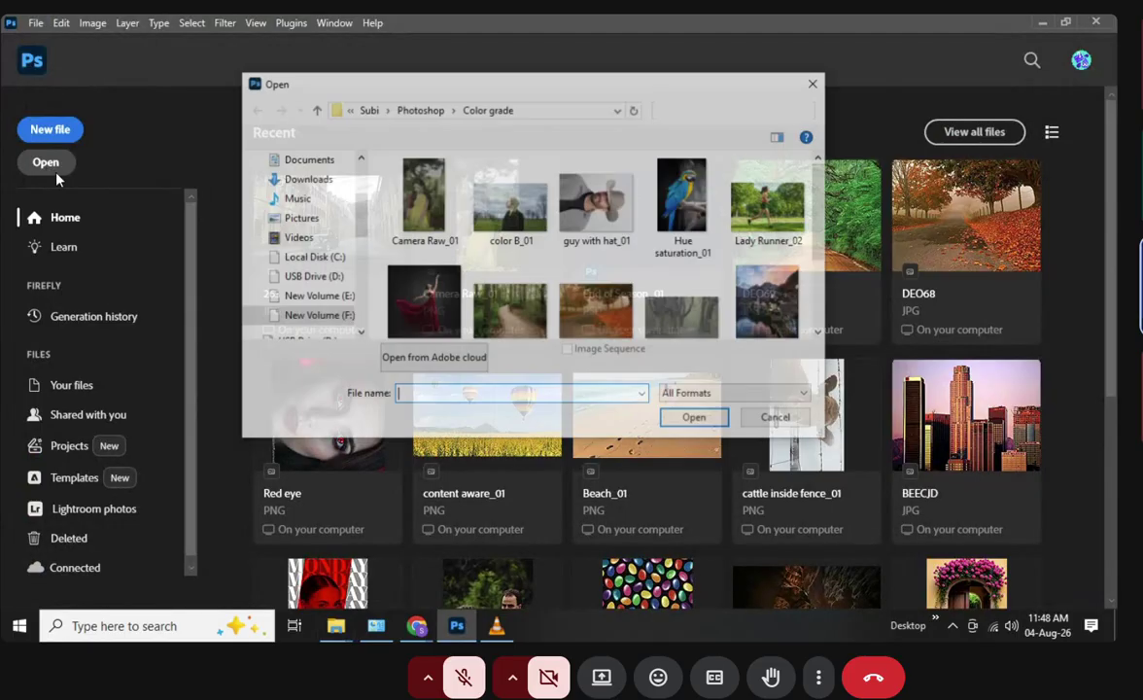
key("ctrl+v")
key("Return")
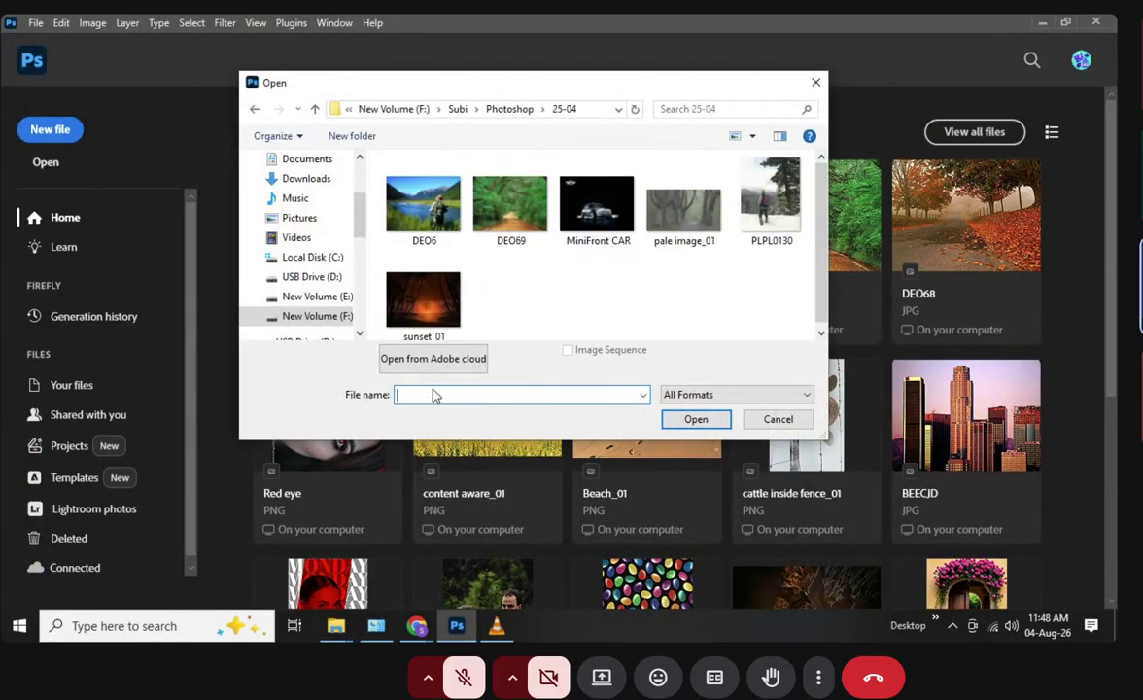
double_click(768, 204)
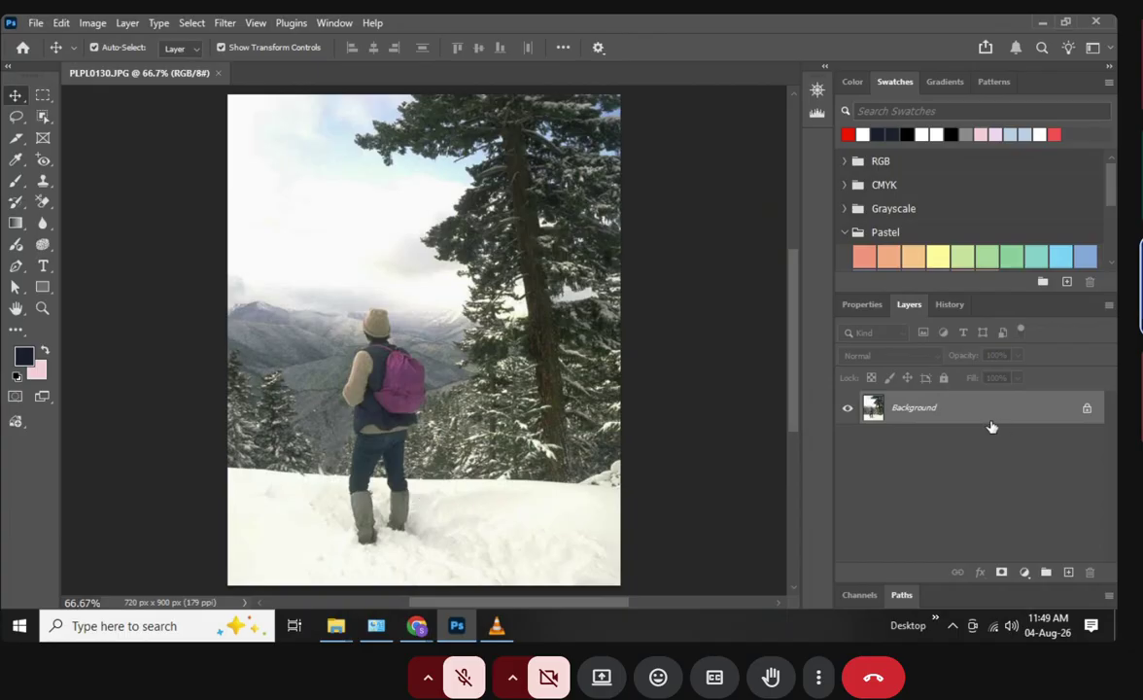
key("ctrl+j")
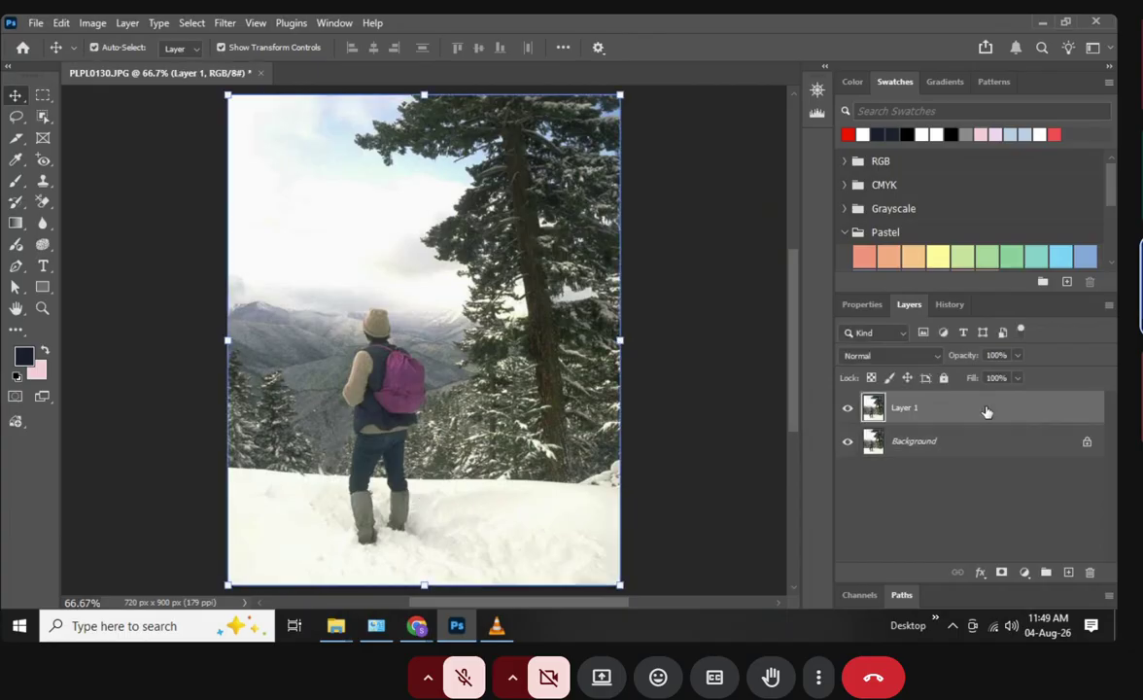
left_click(898, 439)
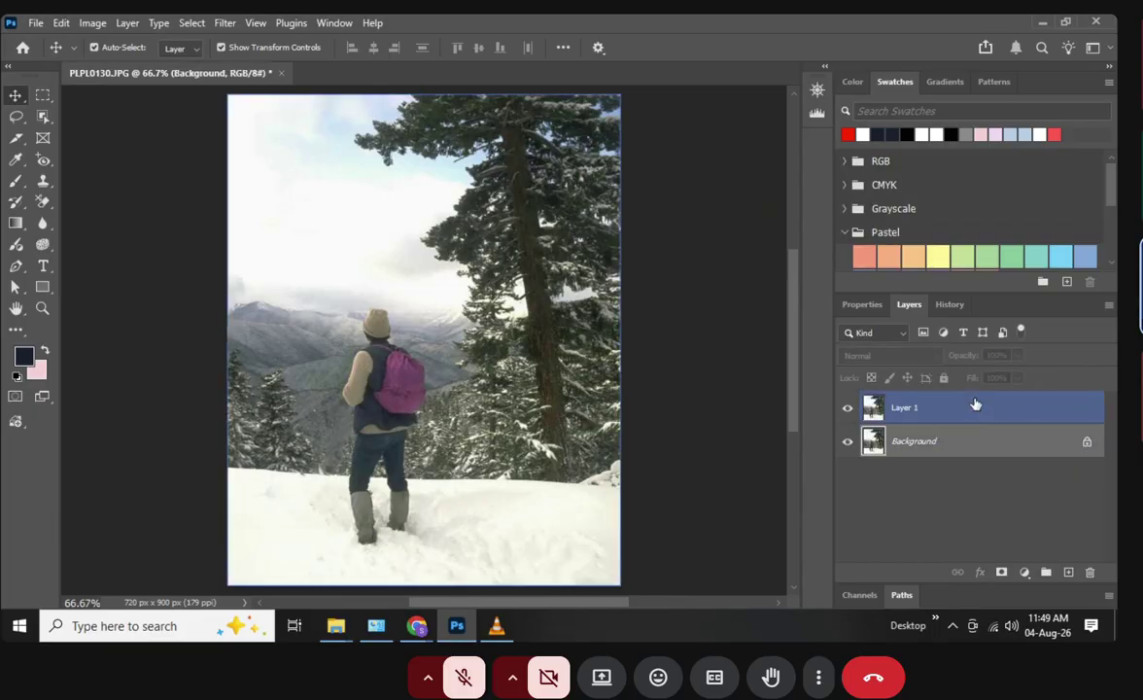
left_click(898, 408)
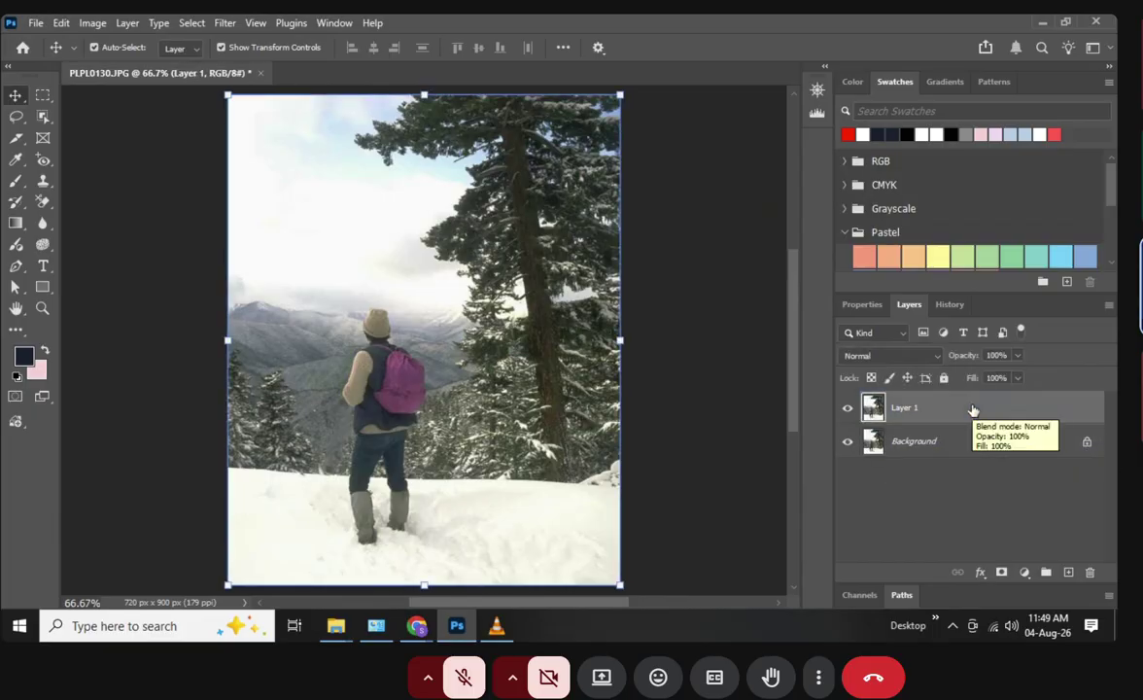
left_click(972, 438)
left_click(965, 410)
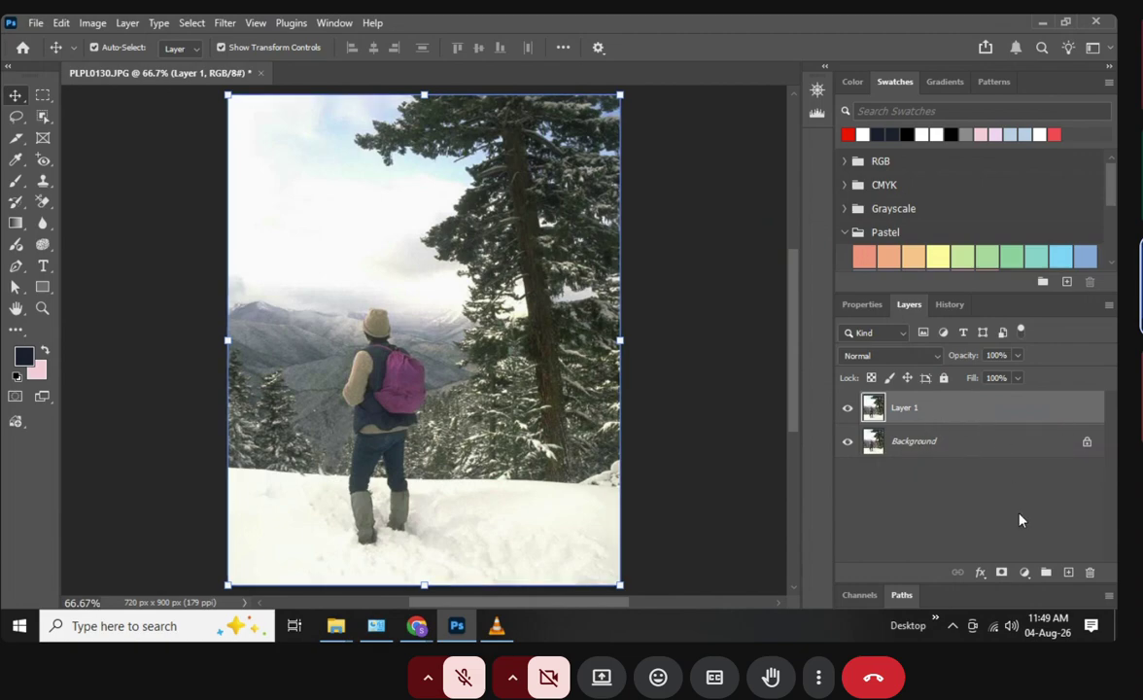
left_click(1089, 572)
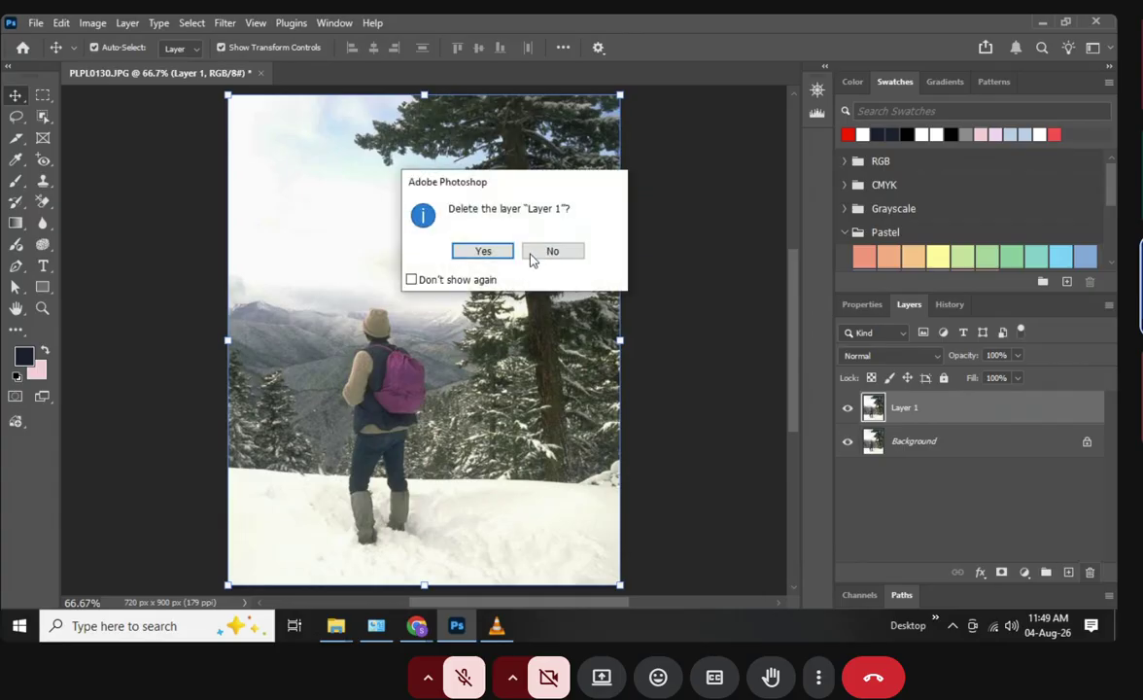
left_click(498, 251)
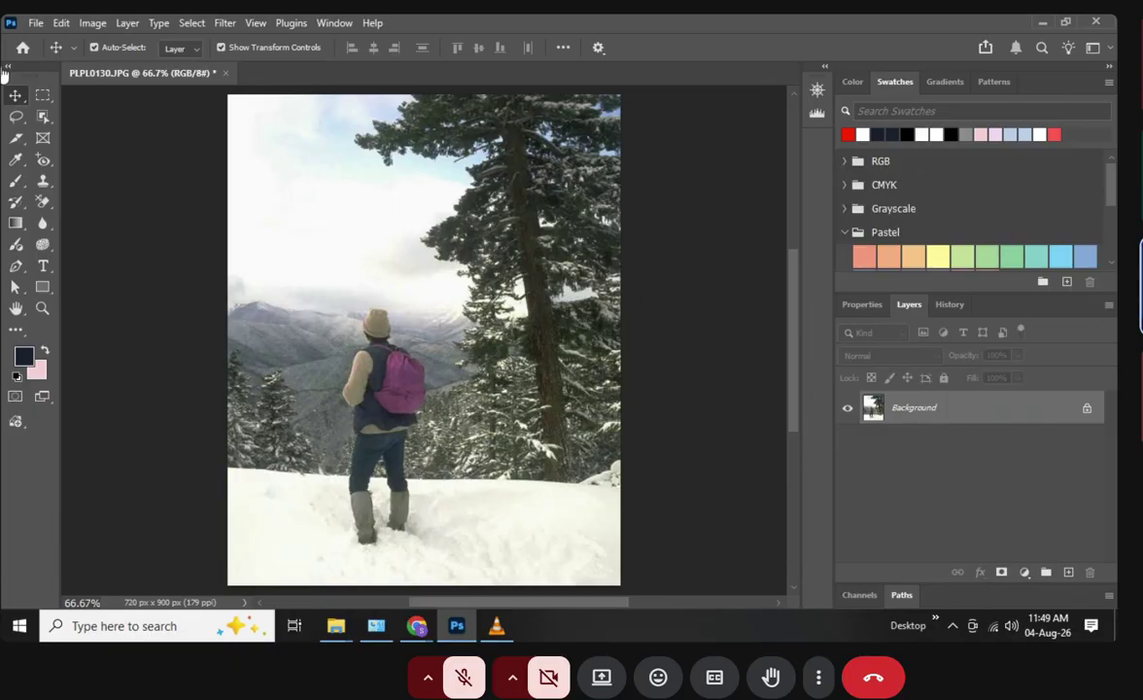
Select the person with the backpack using the Object Selection tool, copy them to a new layer and hide that layer
left_click(42, 118)
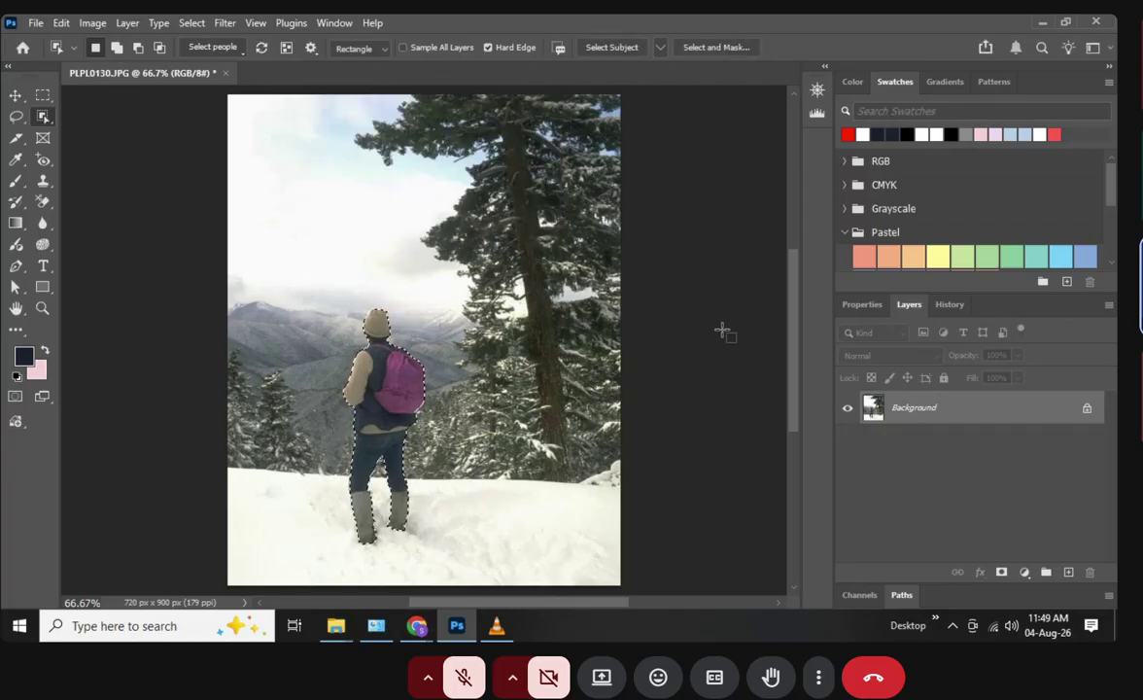
key("ctrl+j")
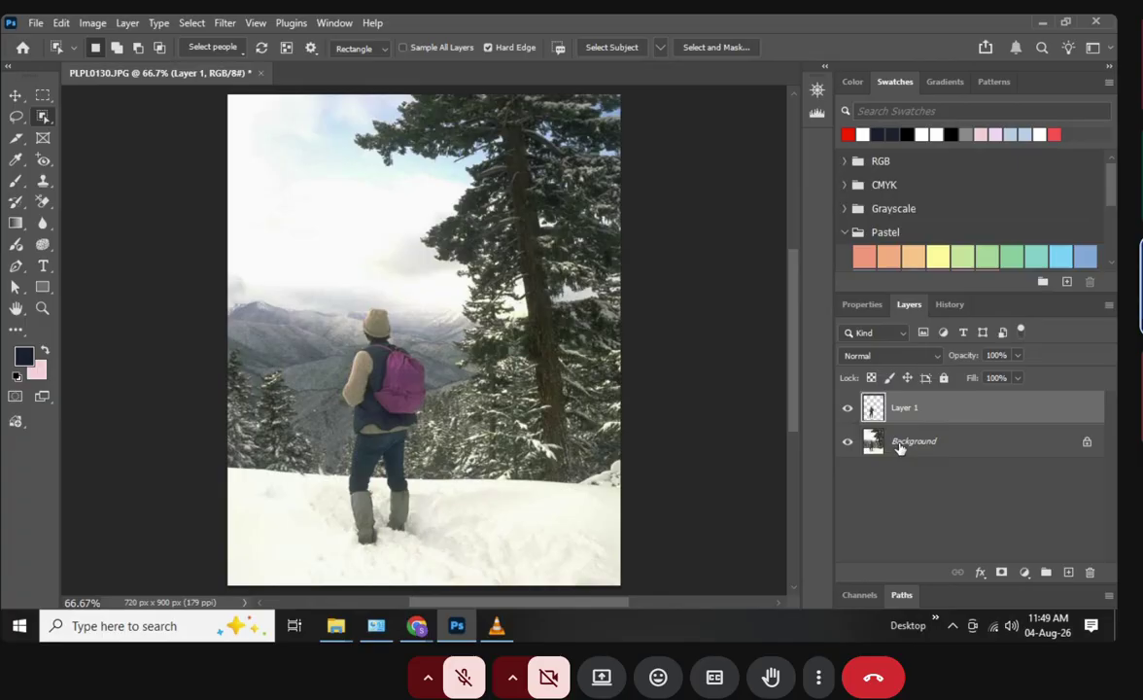
left_click(846, 407)
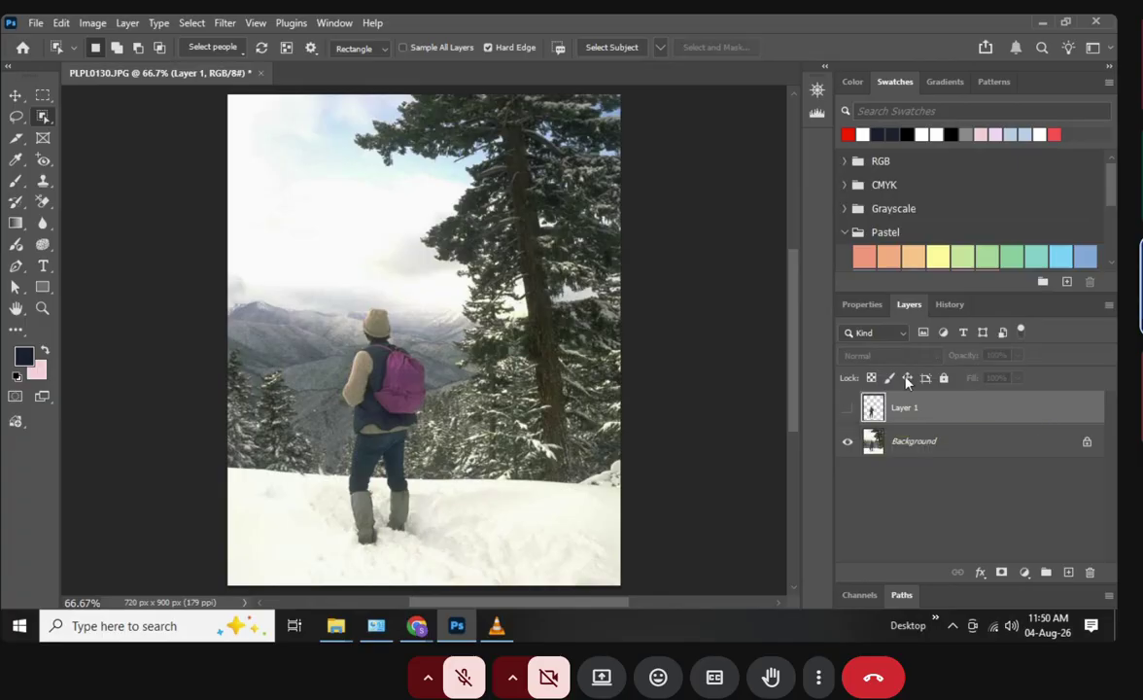
Remove the person from the Background layer using Select Subject with Delete and Fill Selection, and make Layer 1 visible again
left_click(914, 443)
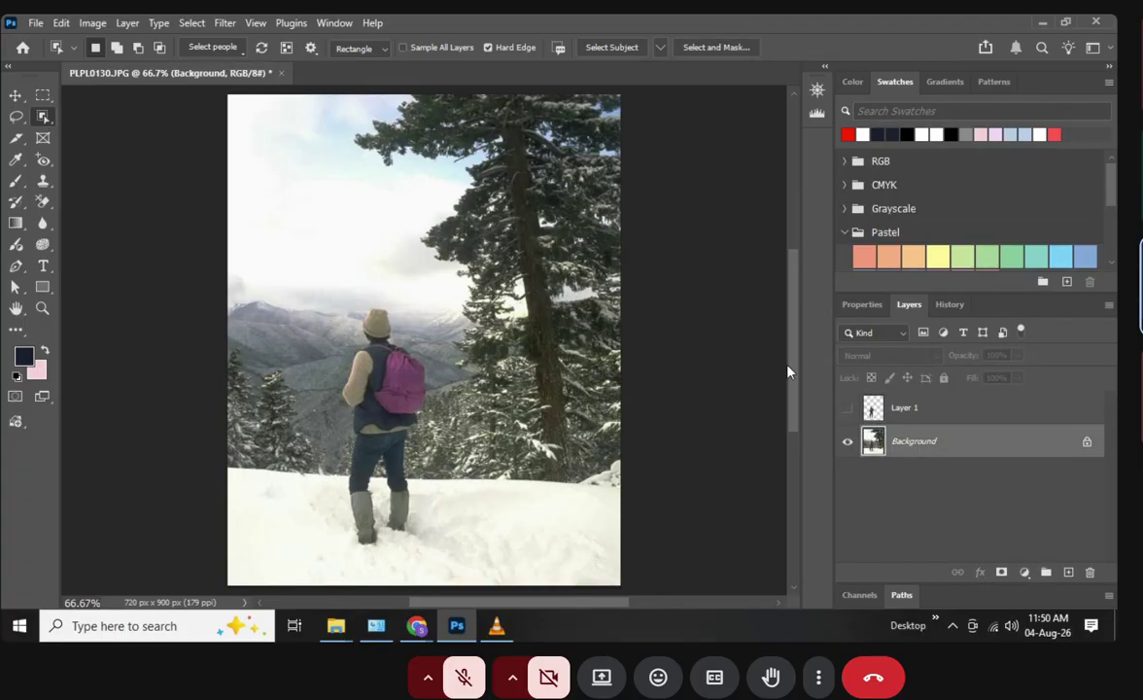
left_click(614, 48)
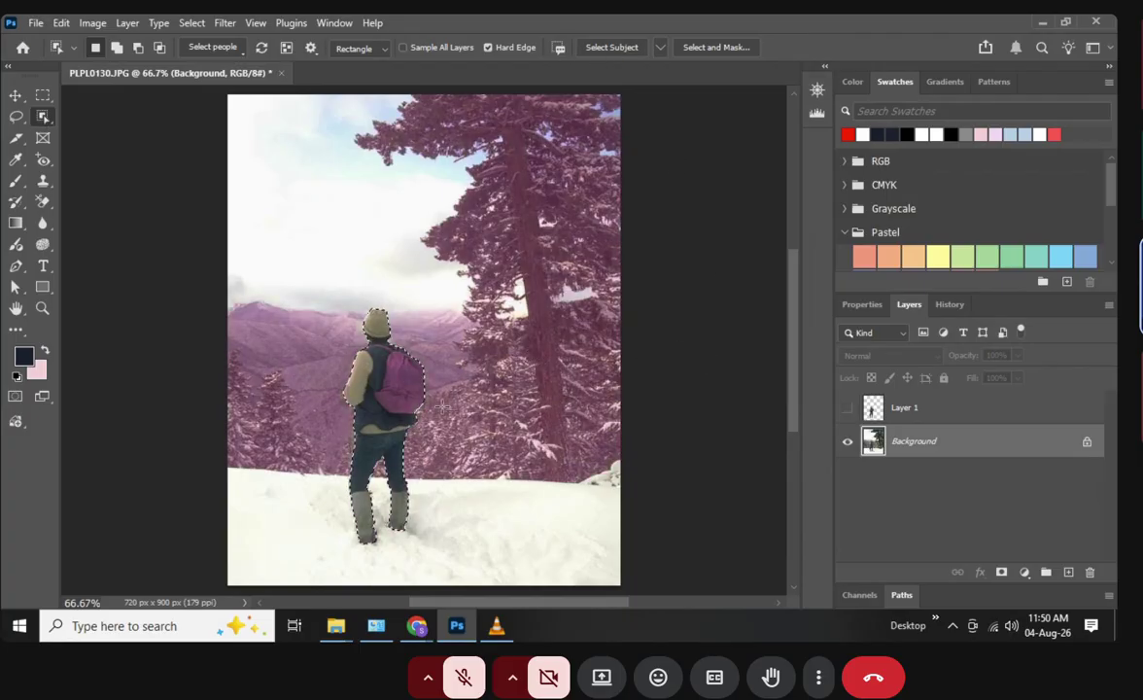
right_click(387, 381)
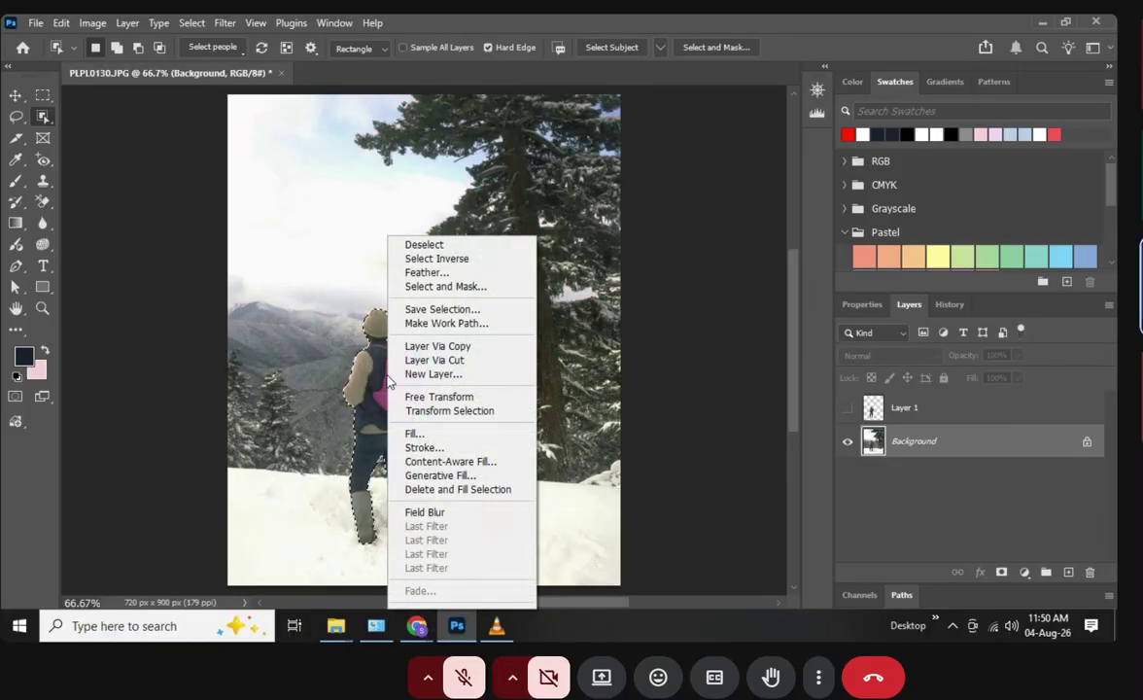
left_click(507, 491)
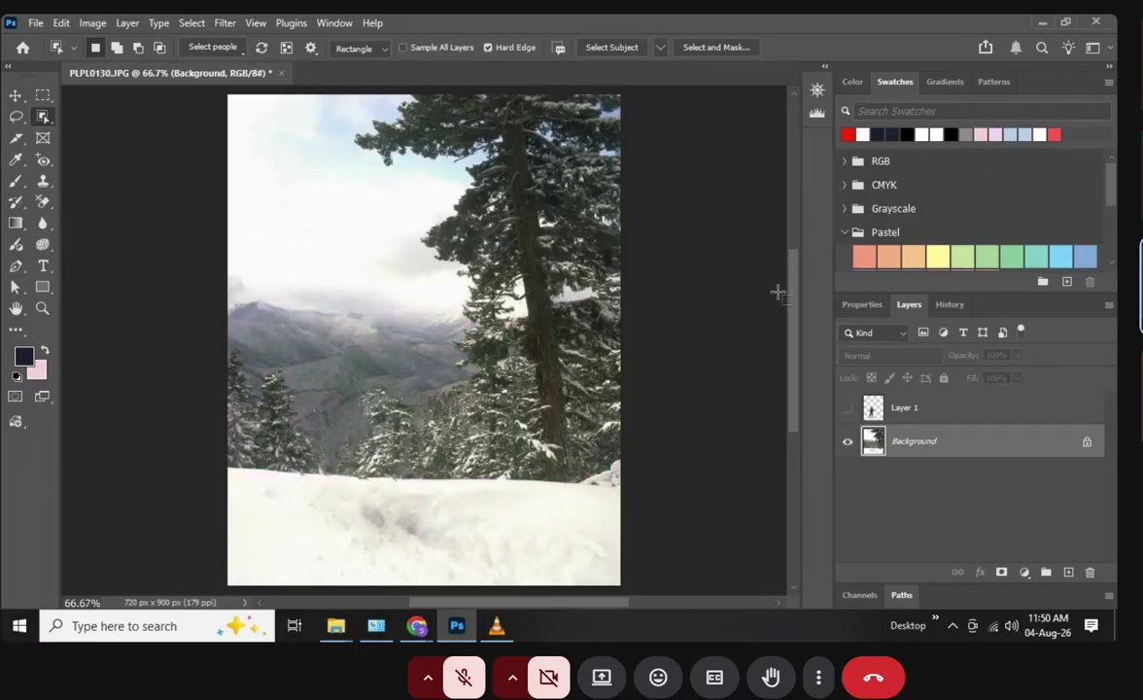
left_click(847, 407)
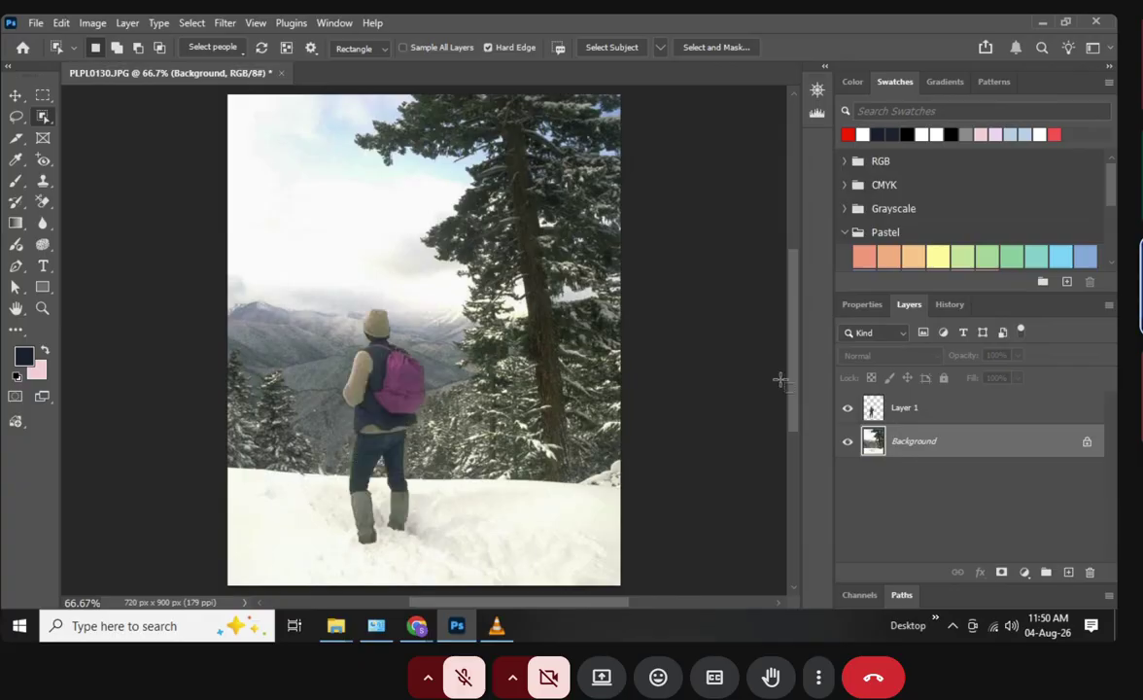
Switch to the Move tool and duplicate Layer 1, which holds the cut-out person
left_click(16, 94)
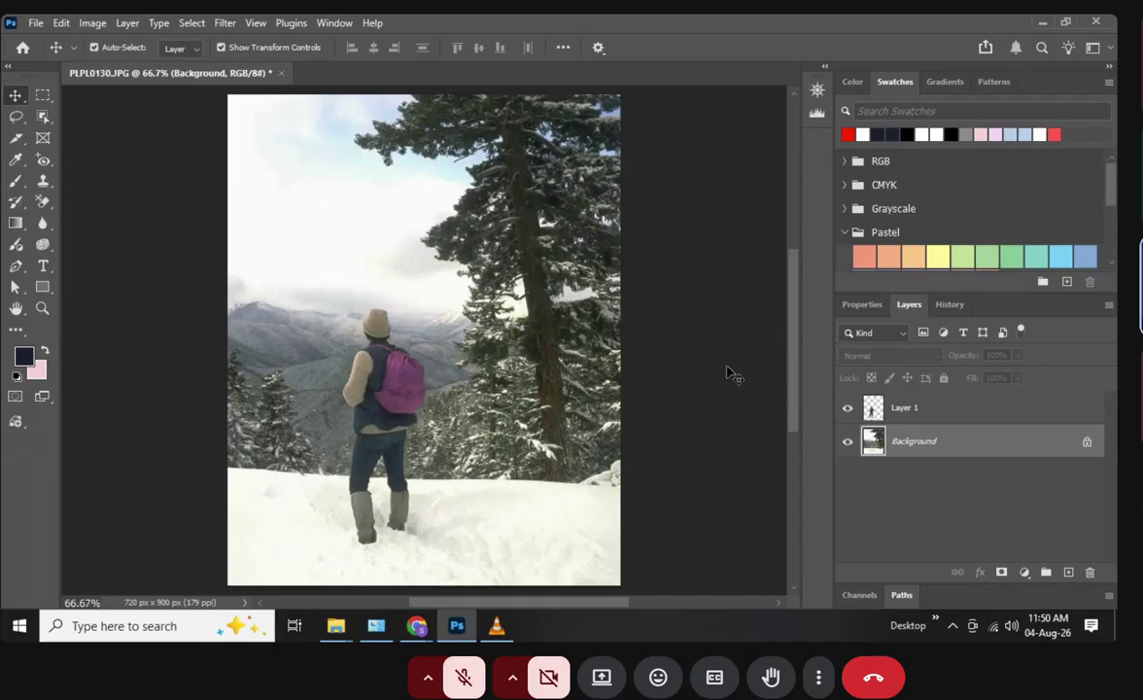
left_click(950, 411)
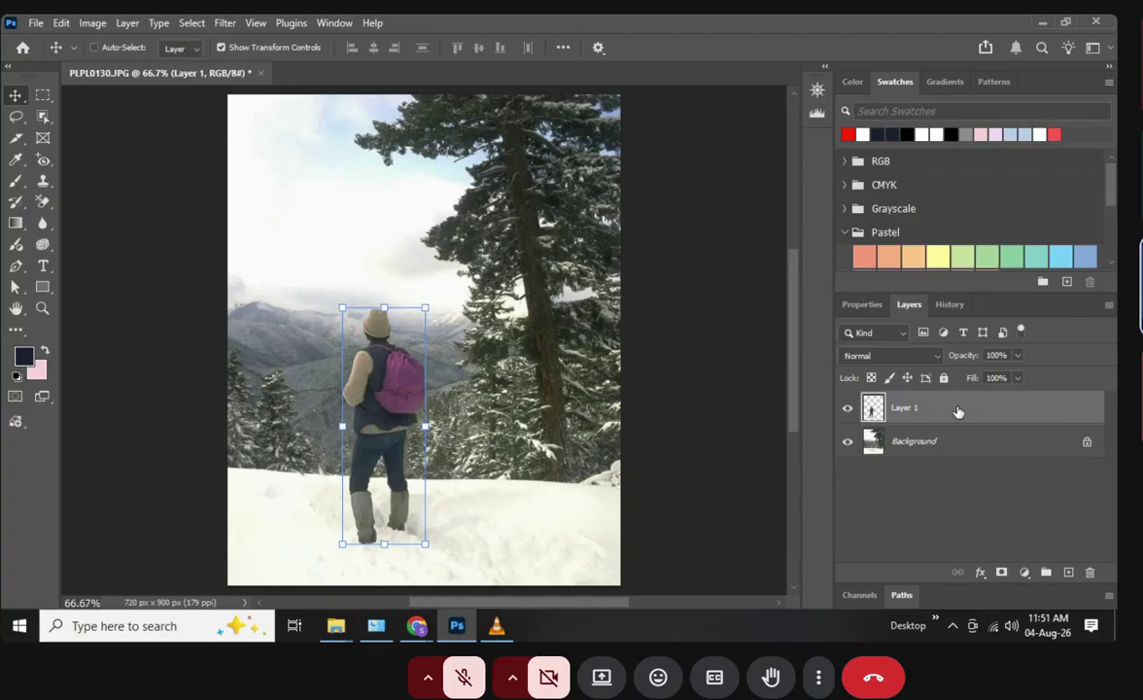
key("ctrl")
left_click(967, 410, "ctrl")
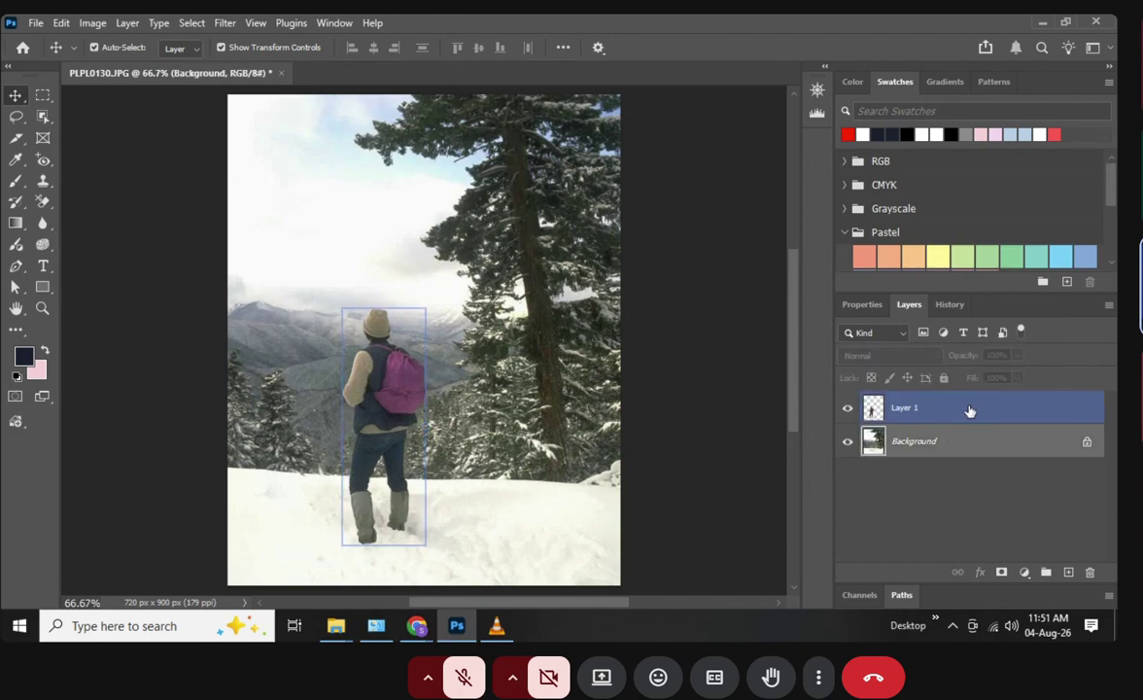
left_click(966, 410)
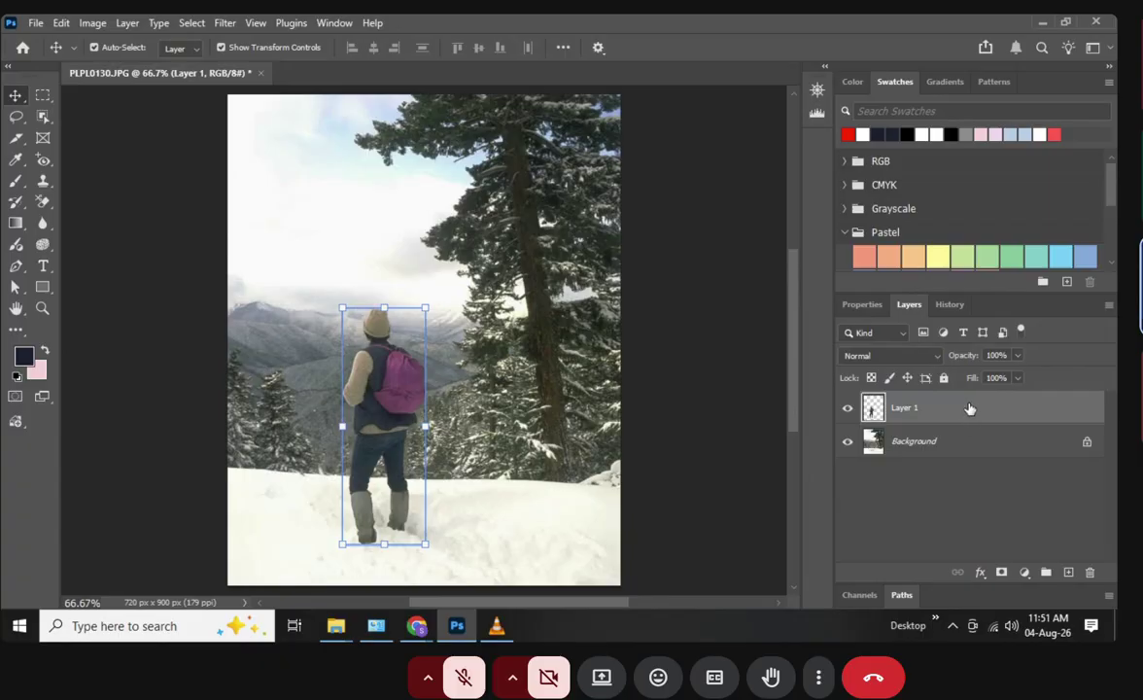
key("ctrl+j")
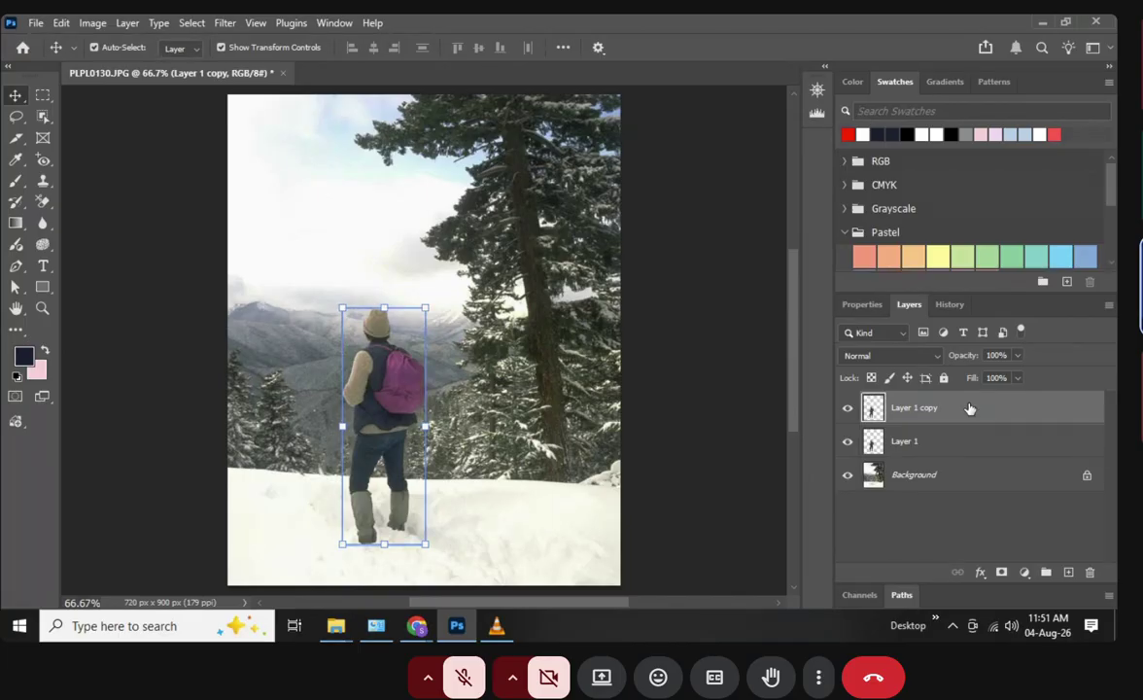
Load the person's outline from Layer 1 as a selection, keeping Layer 1 the active layer beneath its copy
left_click(941, 443)
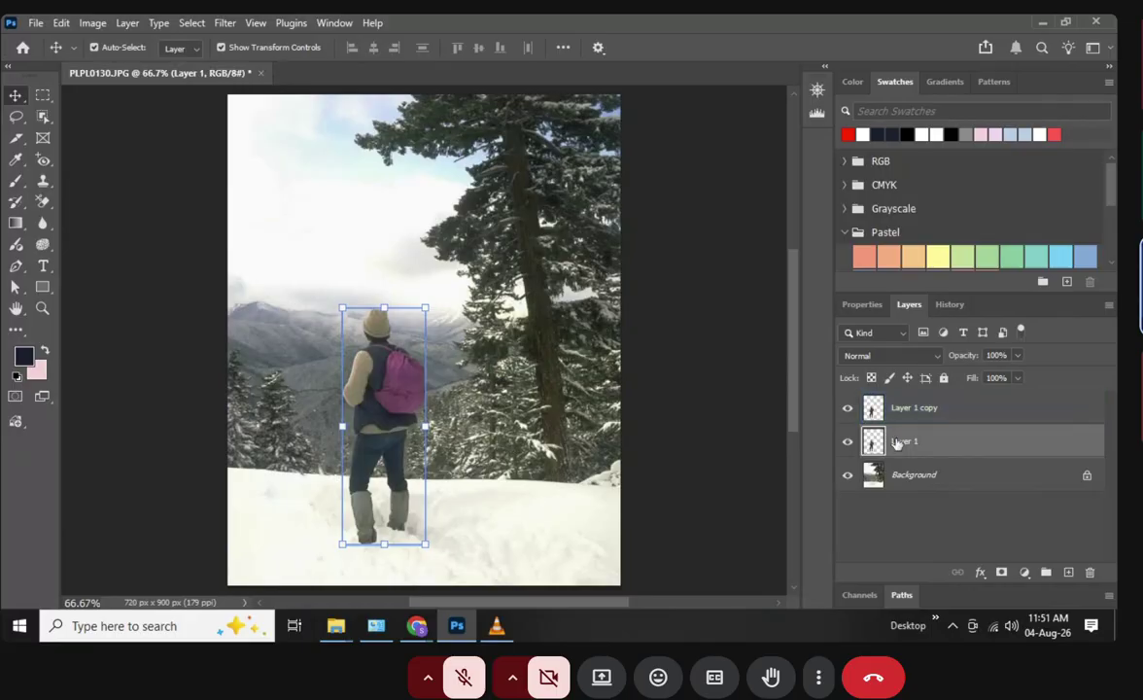
left_click(962, 409)
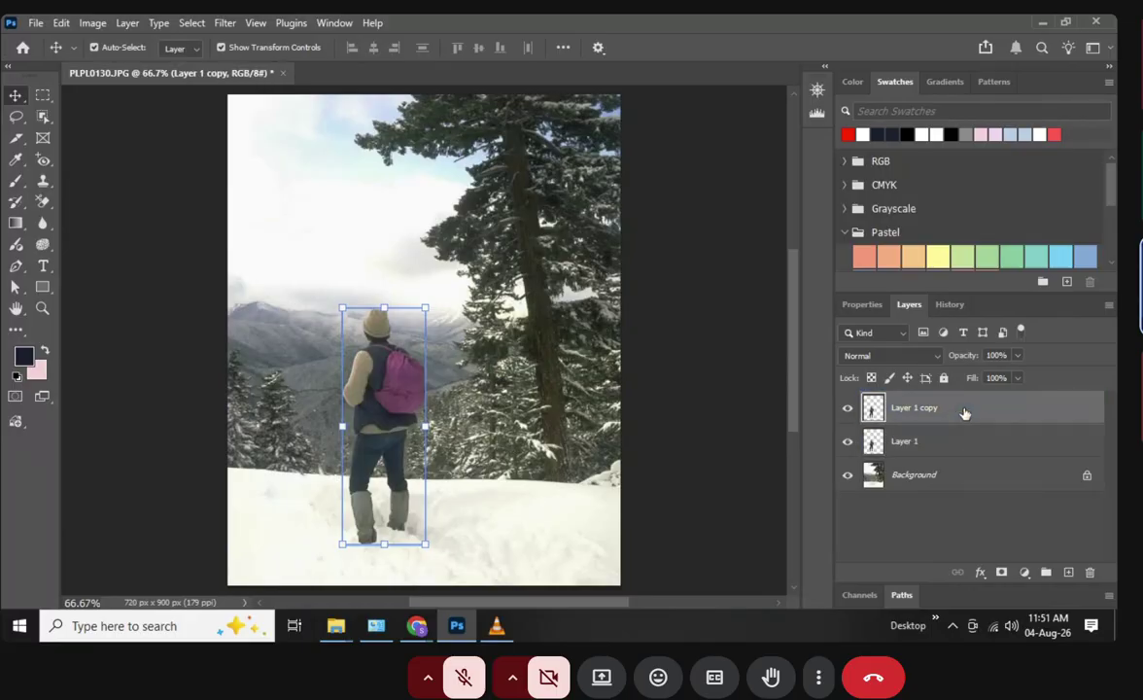
left_click(916, 442)
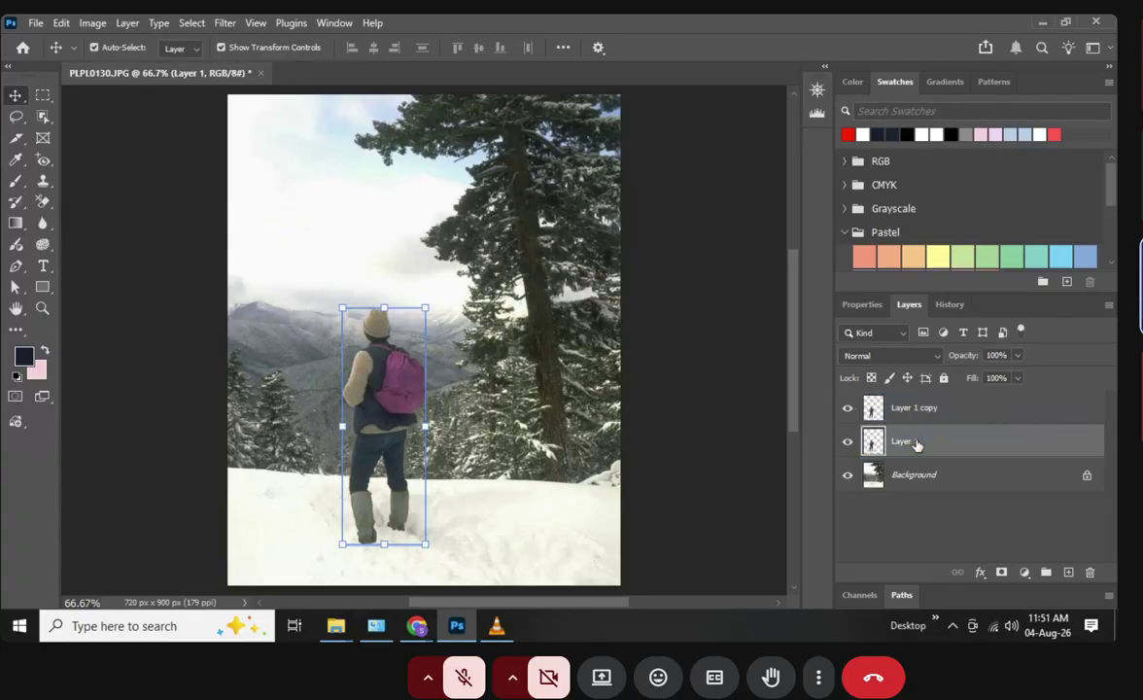
mouse_move(936, 439)
left_mouse_down()
mouse_move(923, 426)
mouse_move(926, 448)
left_mouse_up()
left_click(872, 443, "ctrl")
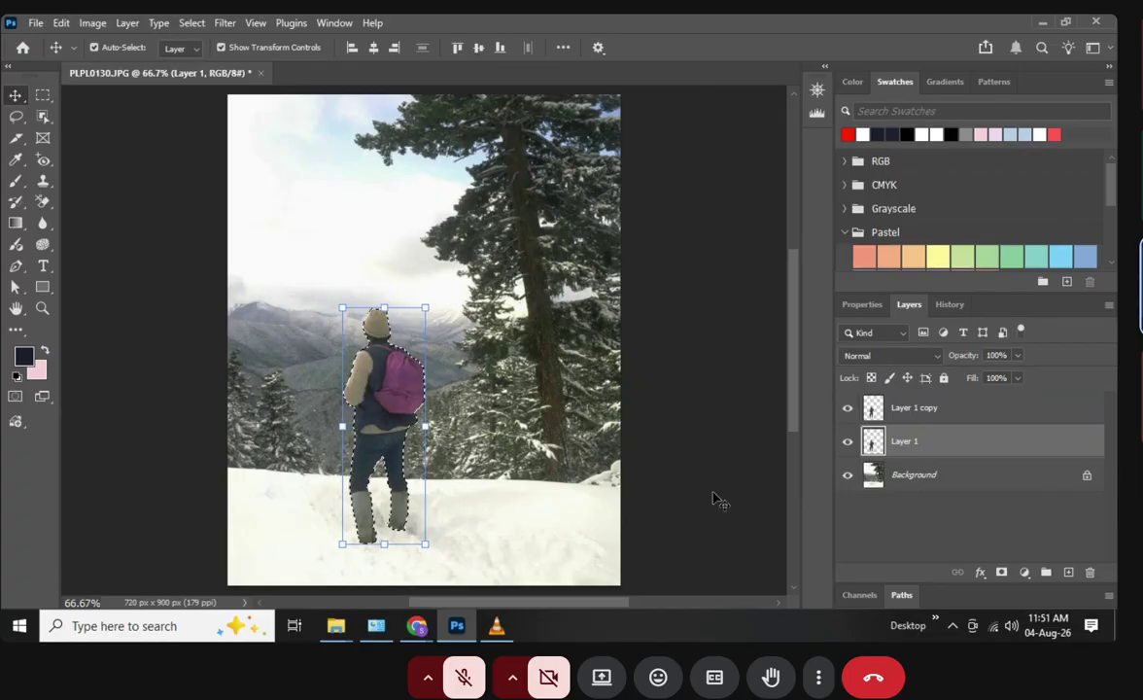
left_click(928, 415)
left_click(928, 445)
left_click(926, 408)
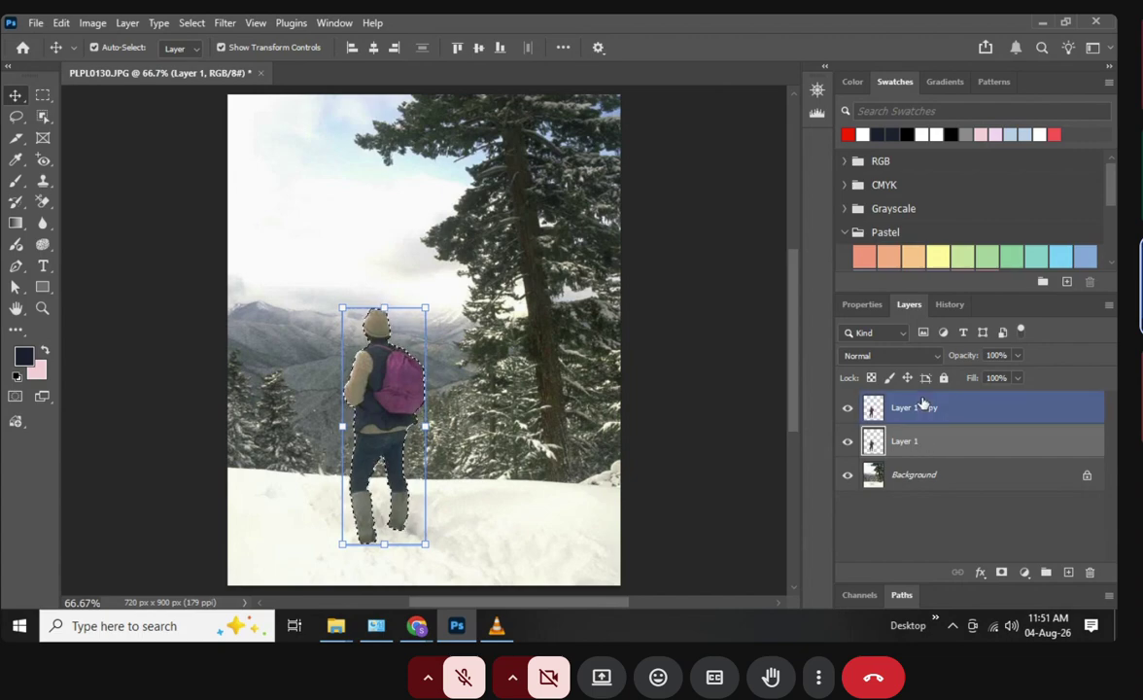
left_click(918, 439)
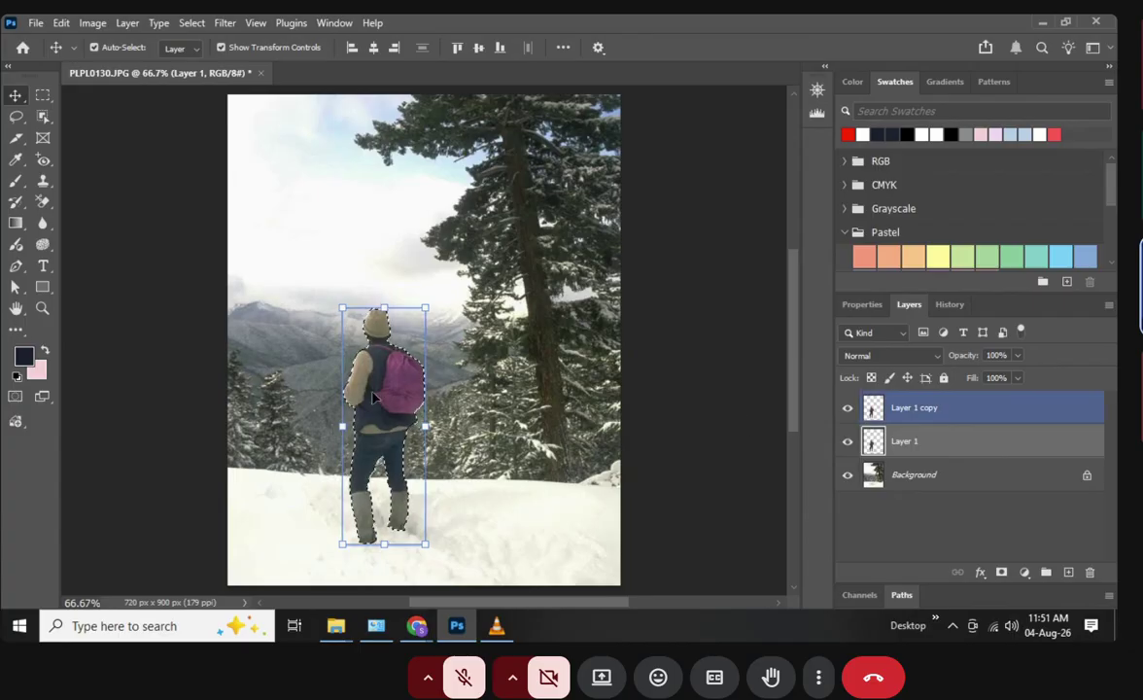
Set the foreground colour to black, fill the person's outline on Layer 1 with it, and deselect
left_click(25, 356)
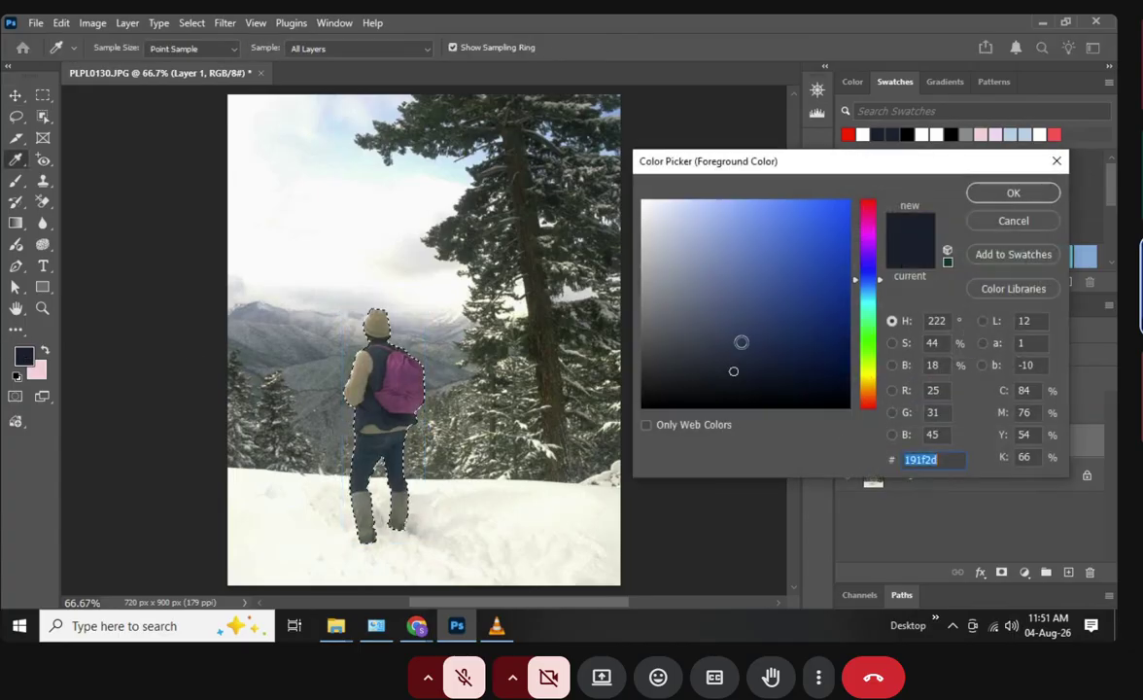
left_click_drag(672, 403, 488, 400)
left_click(993, 197)
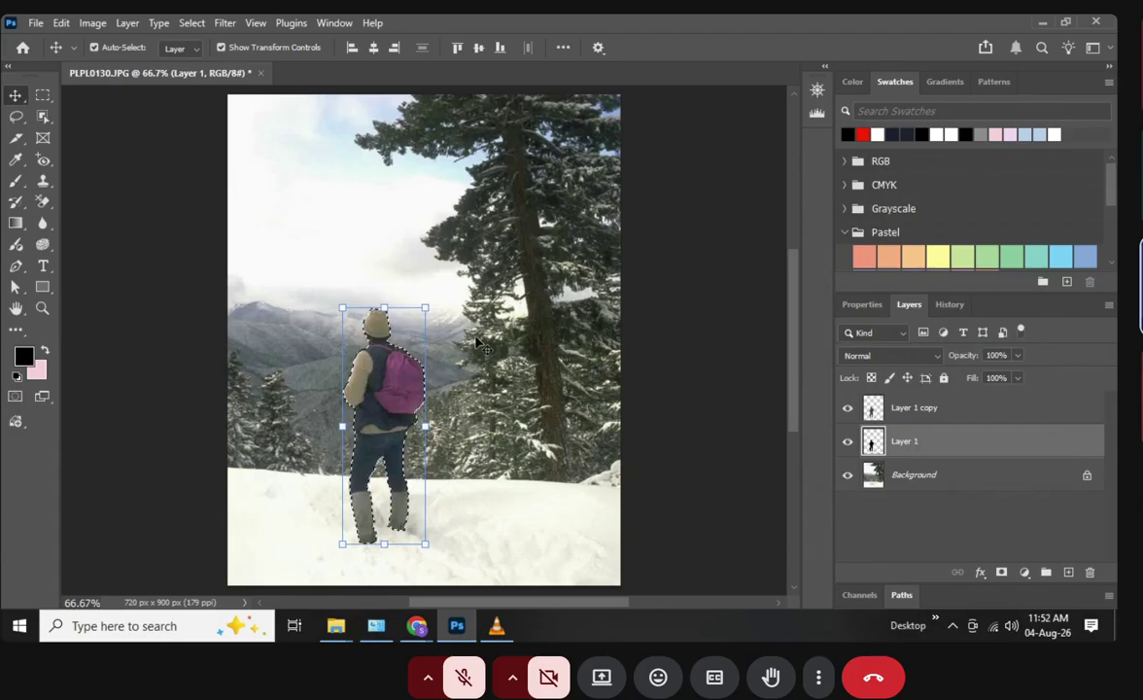
key("ctrl+d")
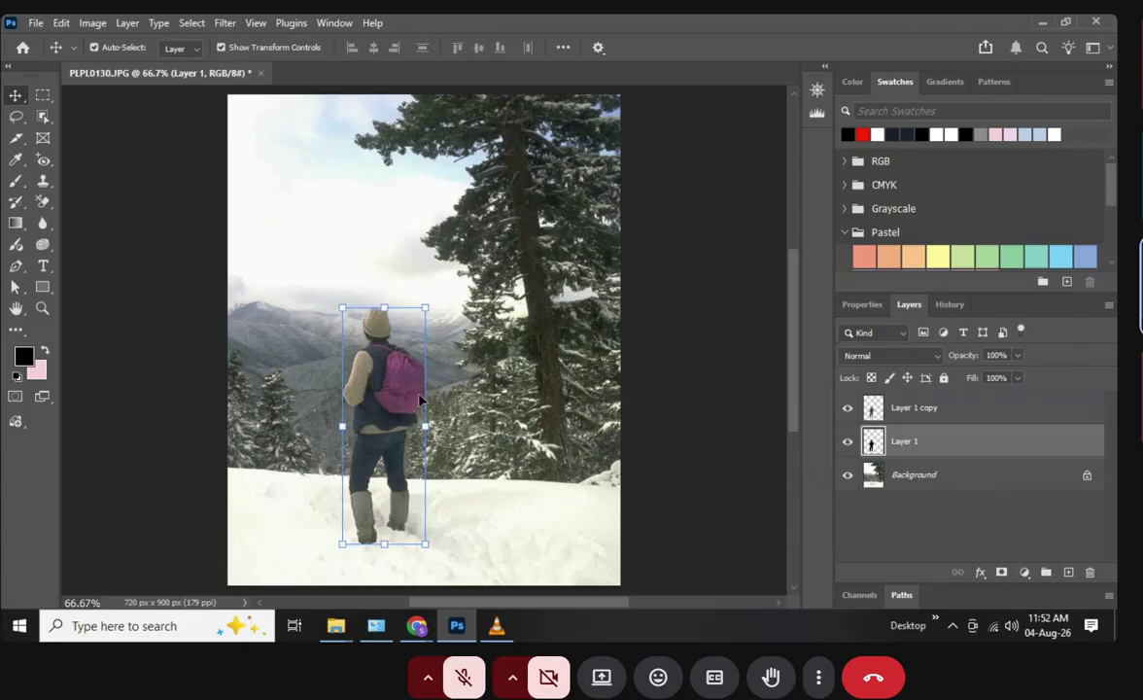
Start a Free Transform in Distort mode on the black silhouette in Layer 1
key("ctrl+t")
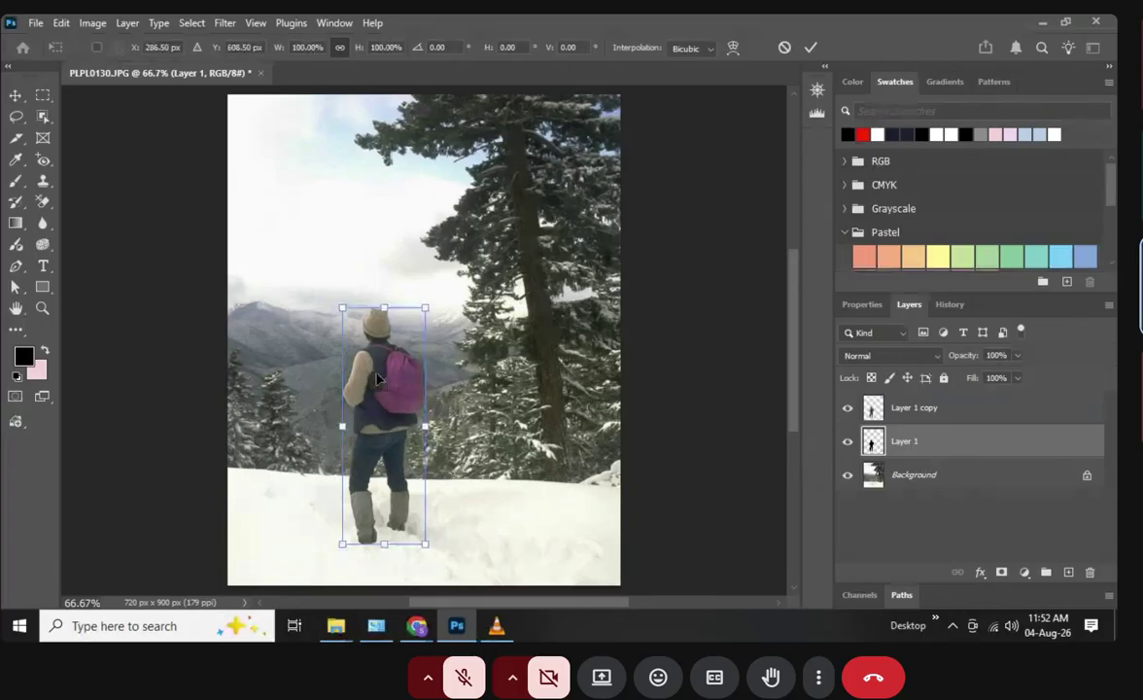
right_click(388, 378)
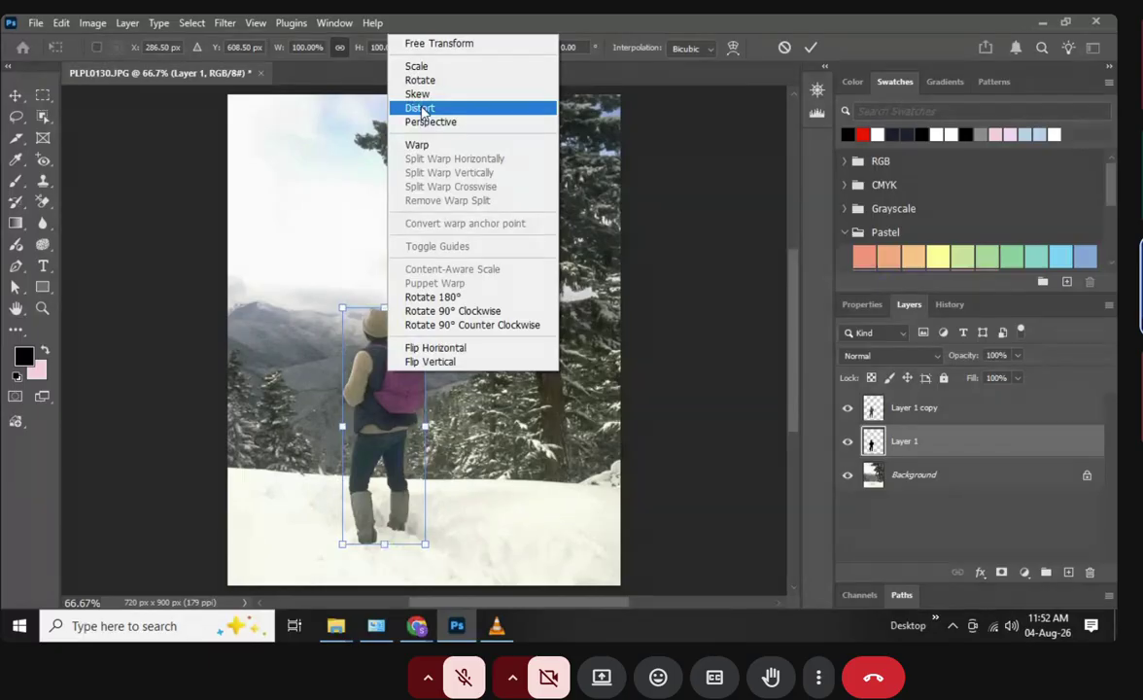
left_click(459, 109)
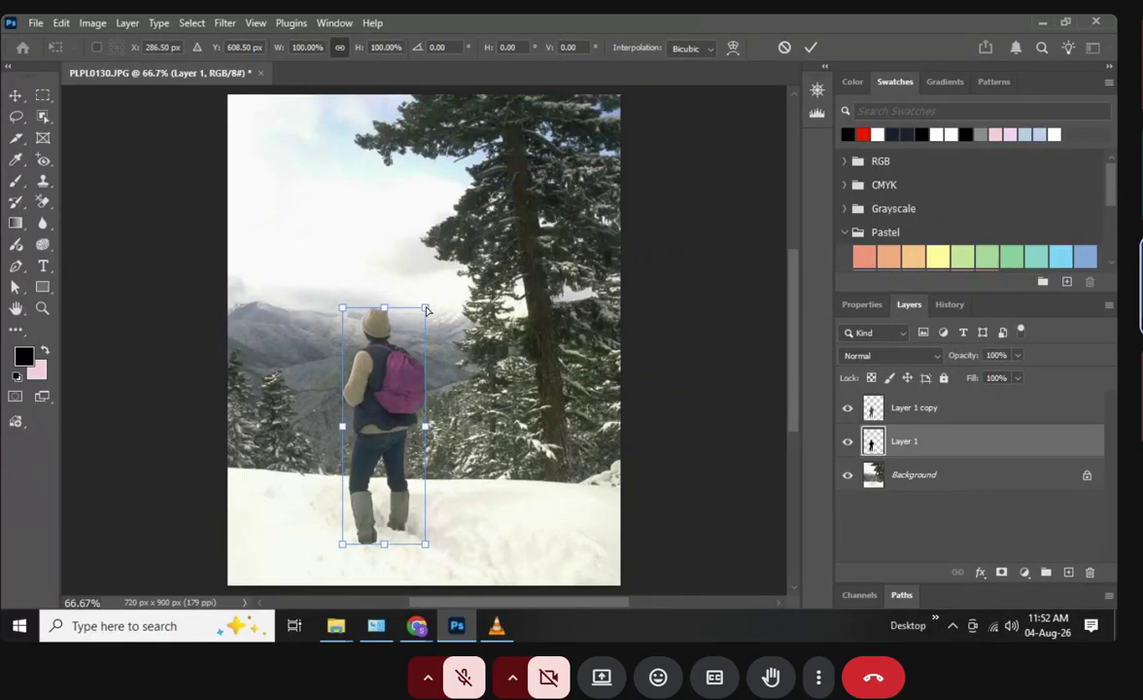
left_click_drag(425, 308, 577, 488)
left_click_drag(341, 311, 450, 513)
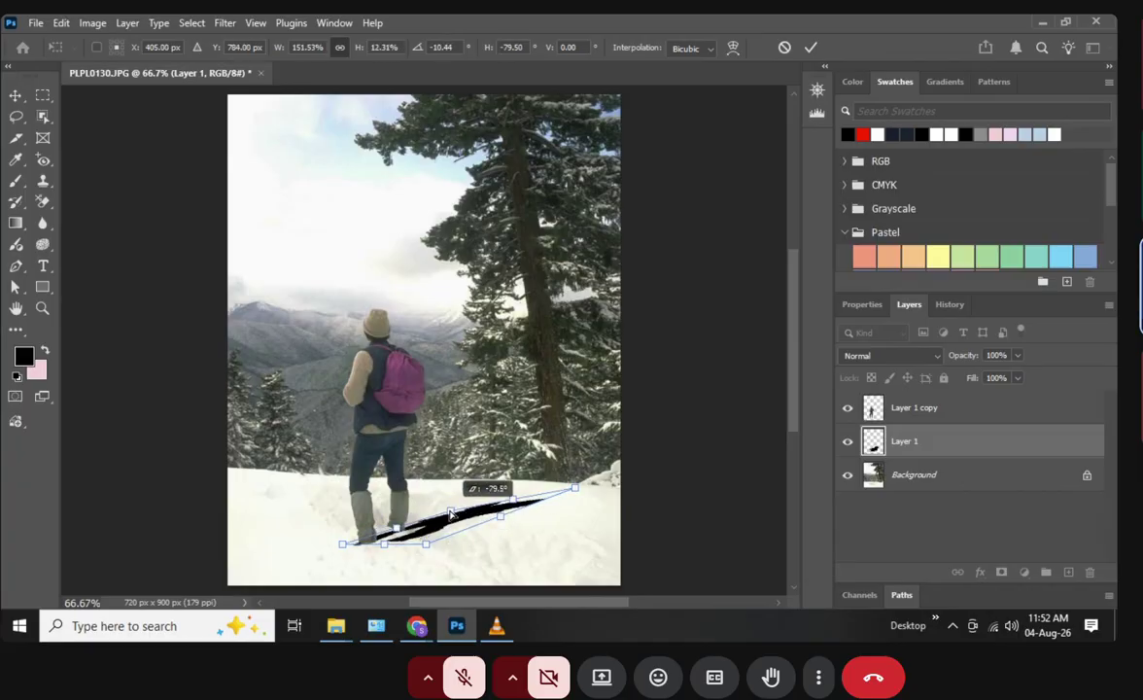
key("ctrl+z")
key("ctrl+z")
key("ctrl+z")
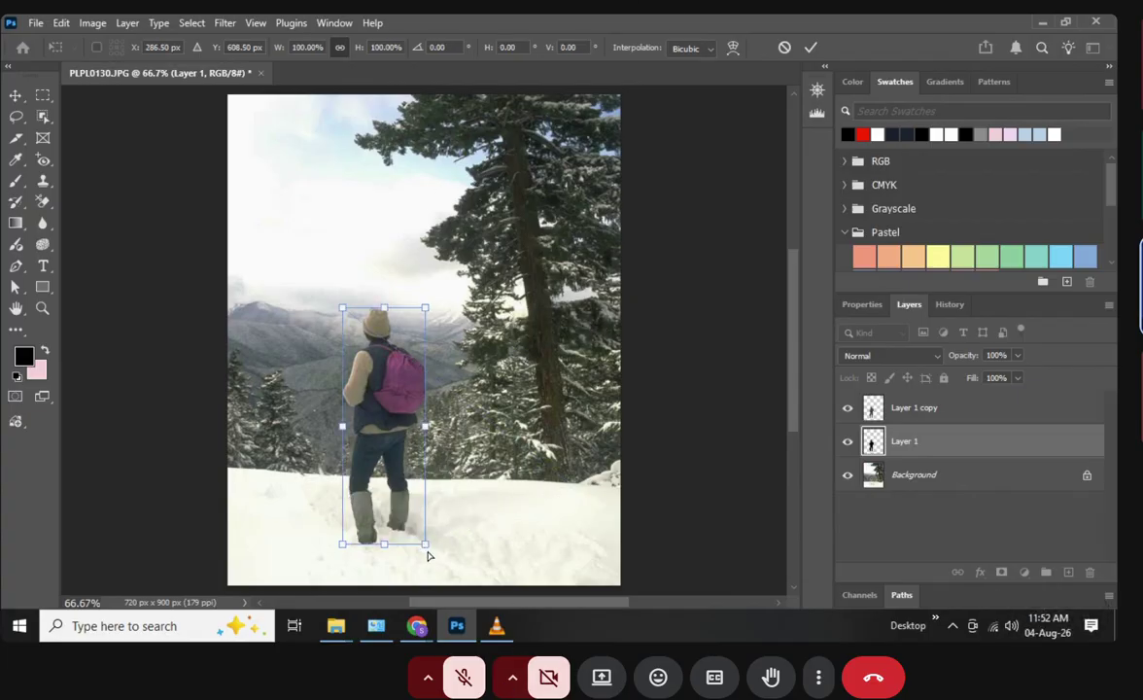
Distort the black silhouette so it lies across the snow as a shadow stretching right from the hiker's boots
left_click_drag(425, 544, 418, 540)
left_click_drag(413, 539, 357, 549)
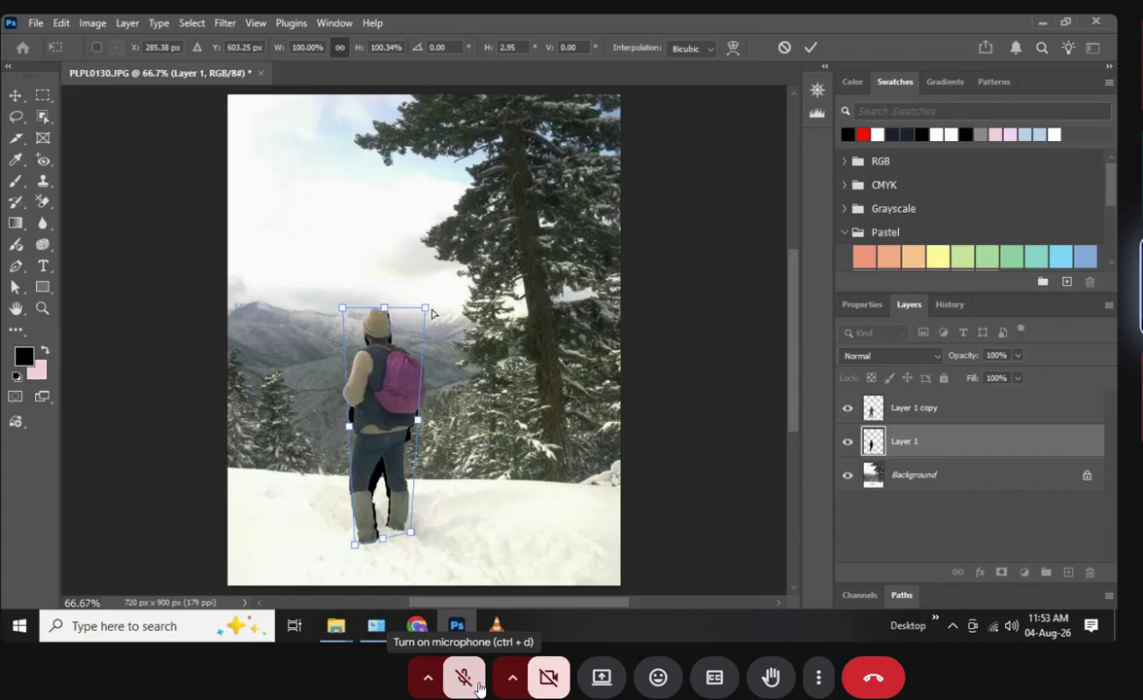
left_click_drag(425, 309, 551, 427)
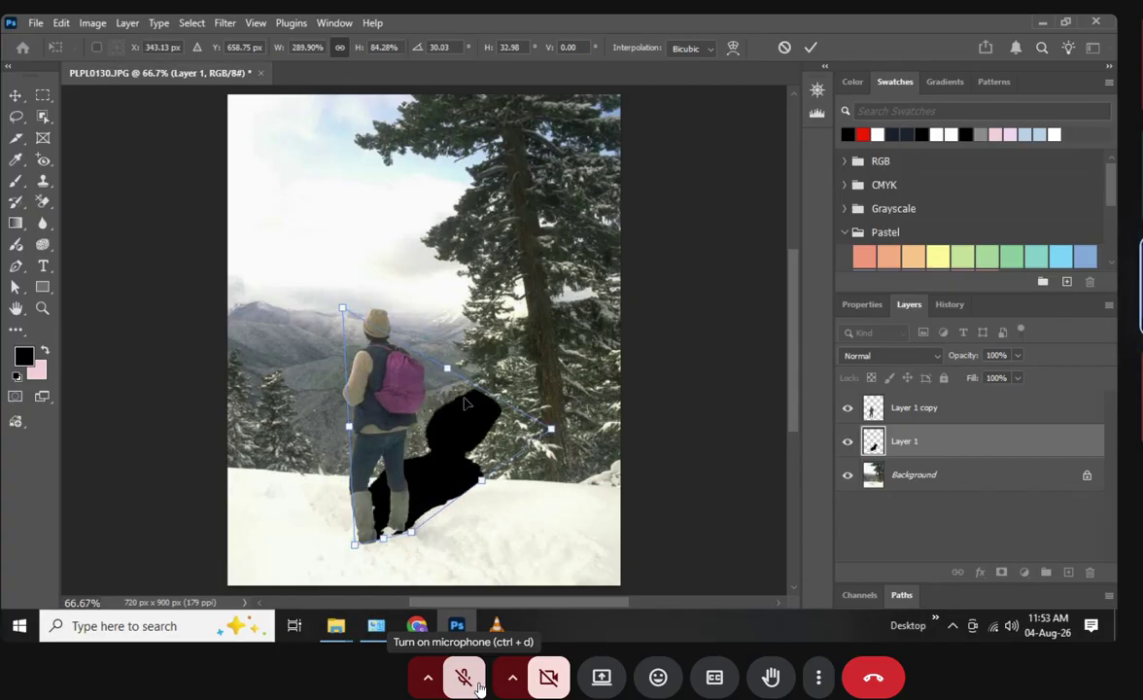
mouse_move(343, 311)
left_mouse_down()
mouse_move(416, 350)
mouse_move(479, 500)
mouse_move(483, 554)
left_mouse_up()
left_click_drag(556, 442, 610, 514)
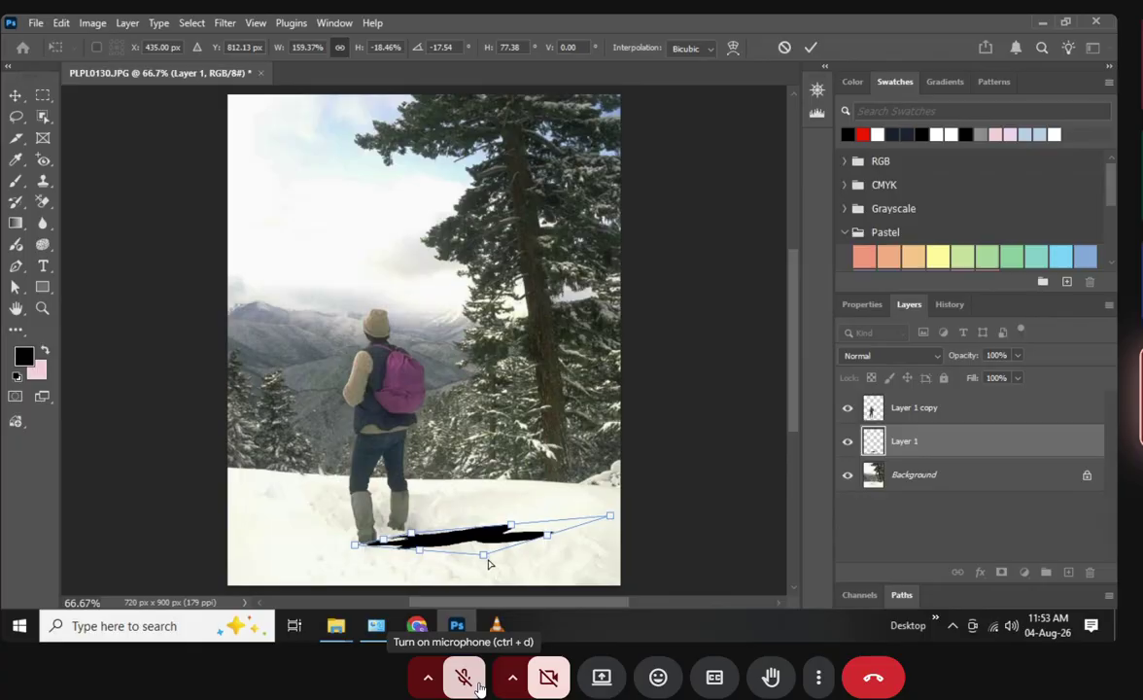
left_click_drag(484, 555, 548, 576)
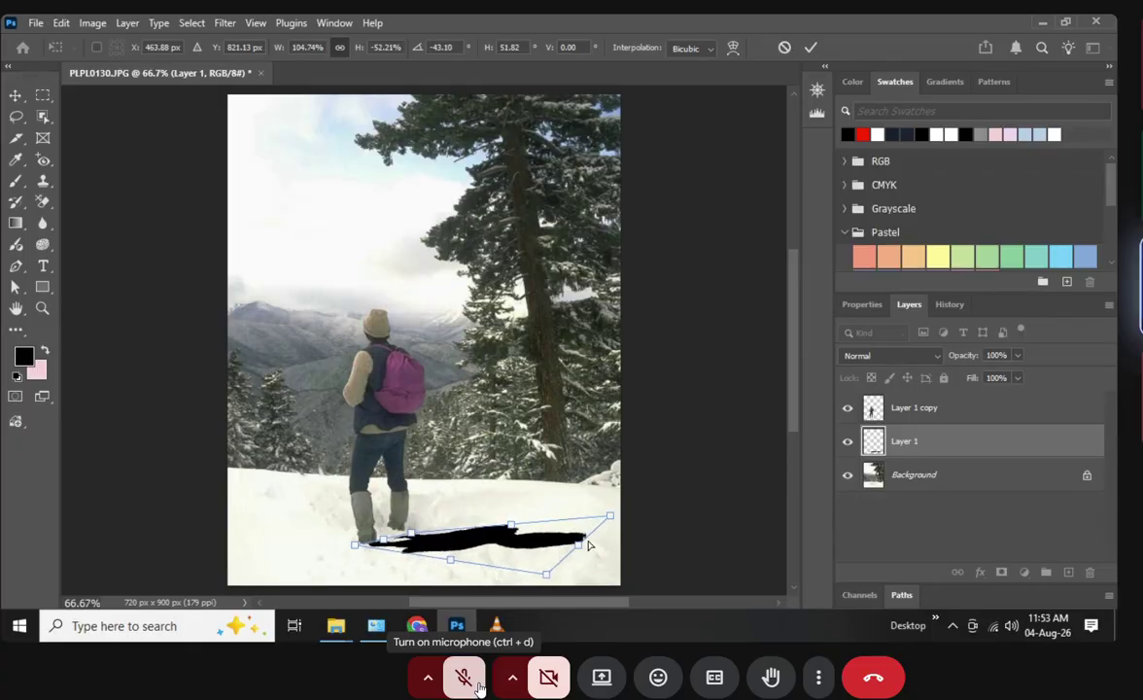
Fine-tune the shadow's corners so its feet meet the hiker's boots and its shape widens, and apply the distortion
mouse_move(615, 521)
left_mouse_down()
mouse_move(595, 501)
mouse_move(602, 533)
left_mouse_up()
mouse_move(410, 534)
left_mouse_down()
mouse_move(398, 527)
mouse_move(408, 531)
left_mouse_up()
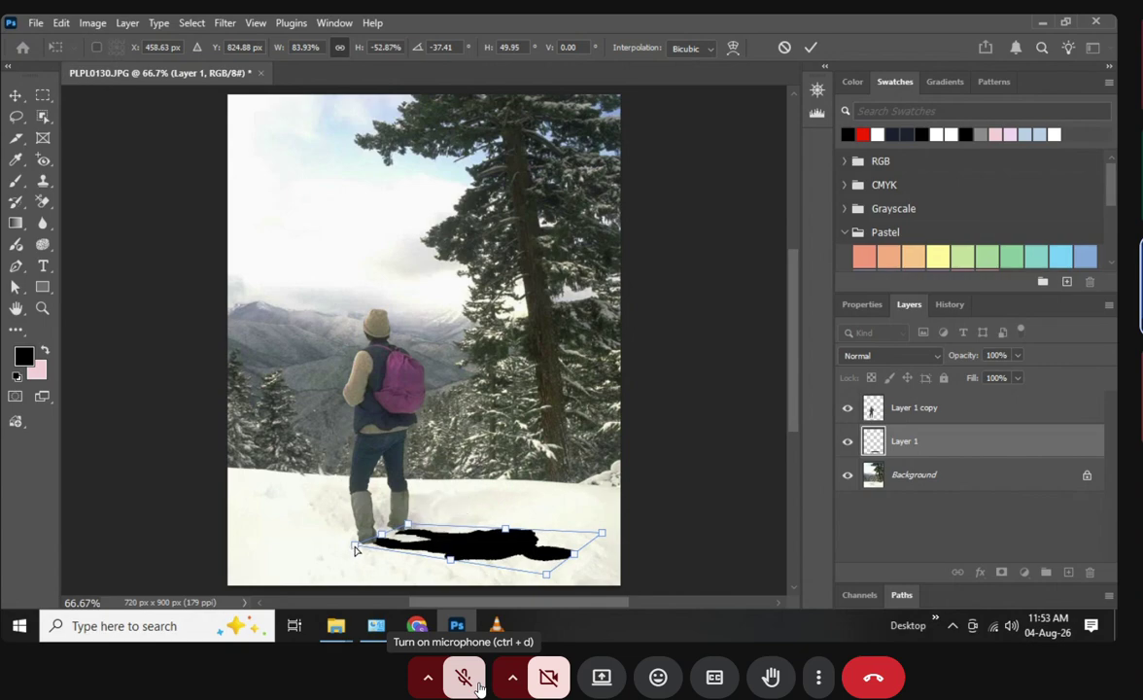
left_click_drag(603, 539, 606, 538)
left_click_drag(546, 573, 552, 579)
left_click_drag(604, 536, 609, 542)
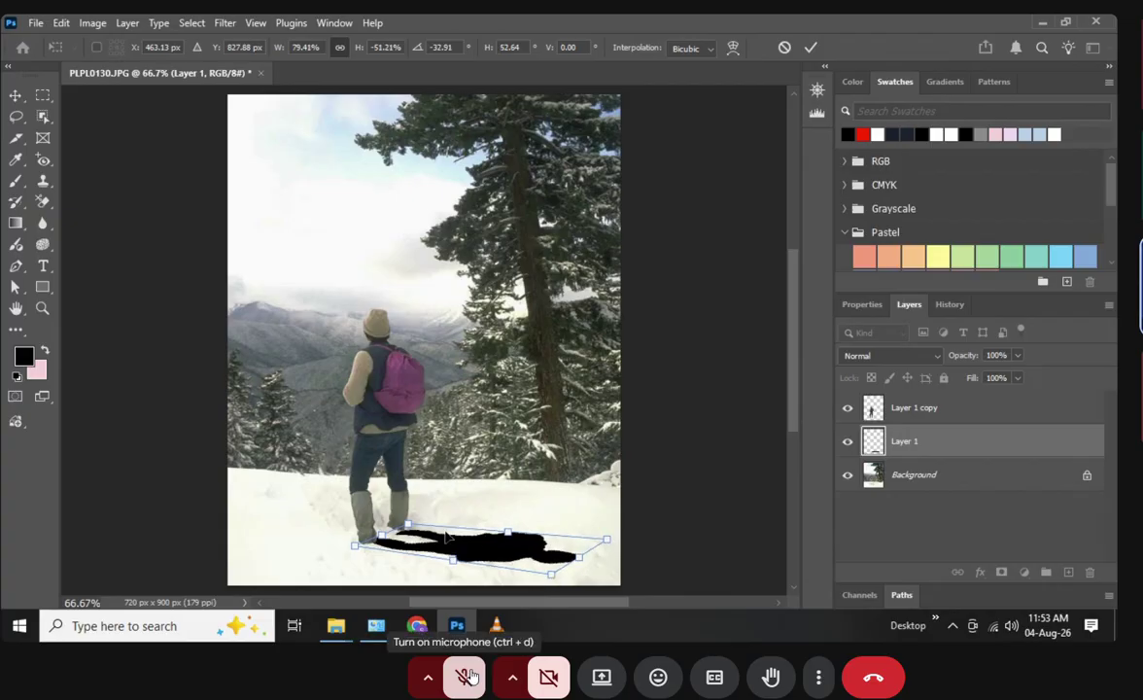
left_click_drag(408, 525, 408, 521)
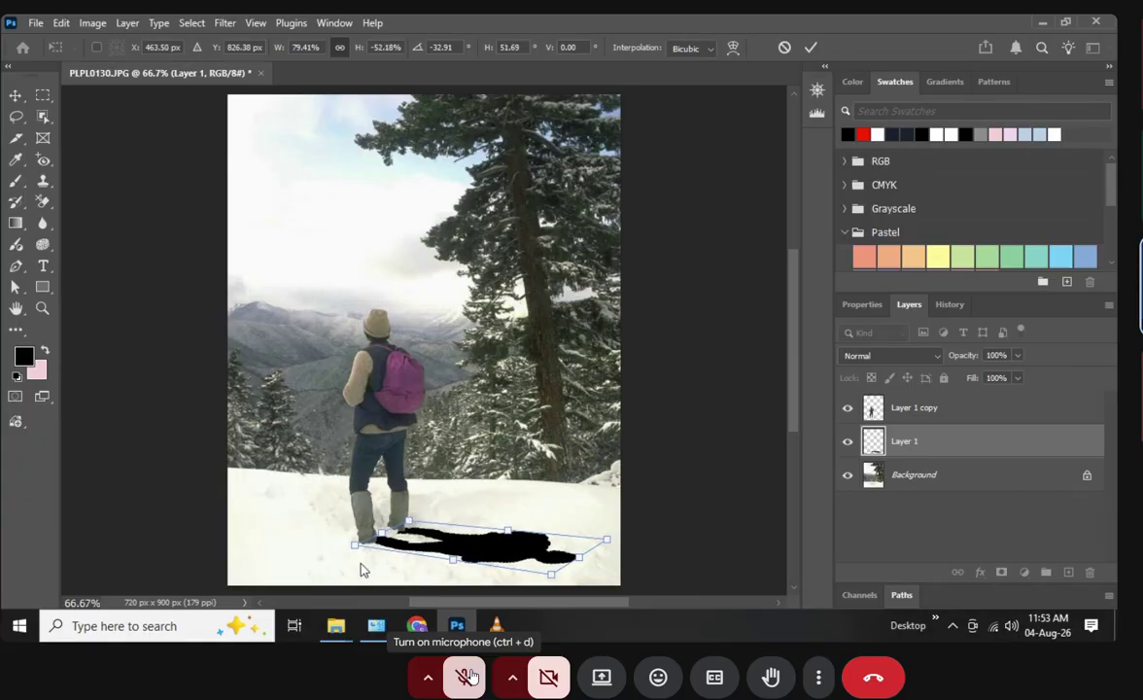
left_click_drag(355, 551, 351, 553)
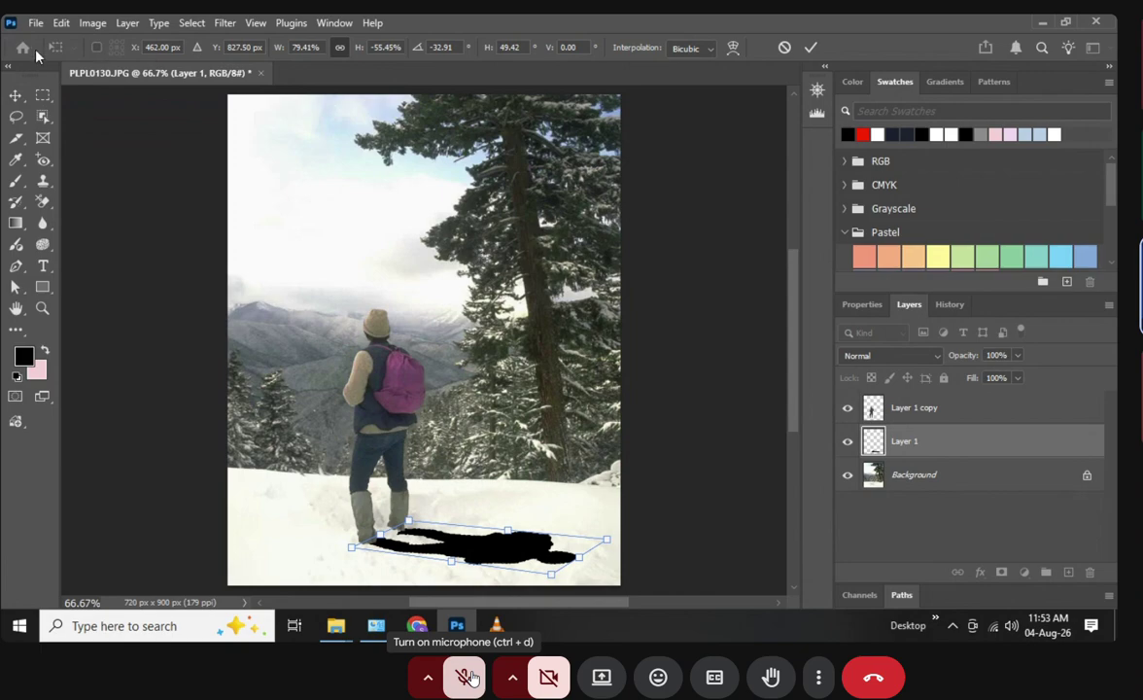
left_click(16, 97)
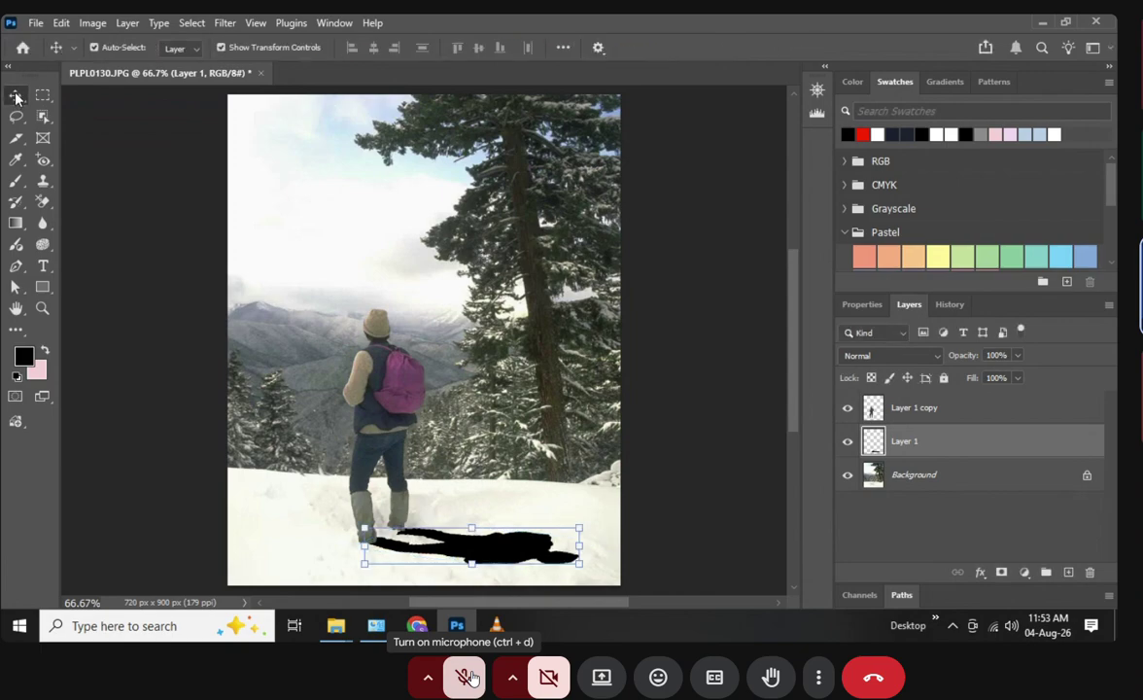
Lower the opacity of the shadow on Layer 1 to 41% and deselect the layer
left_click(933, 408)
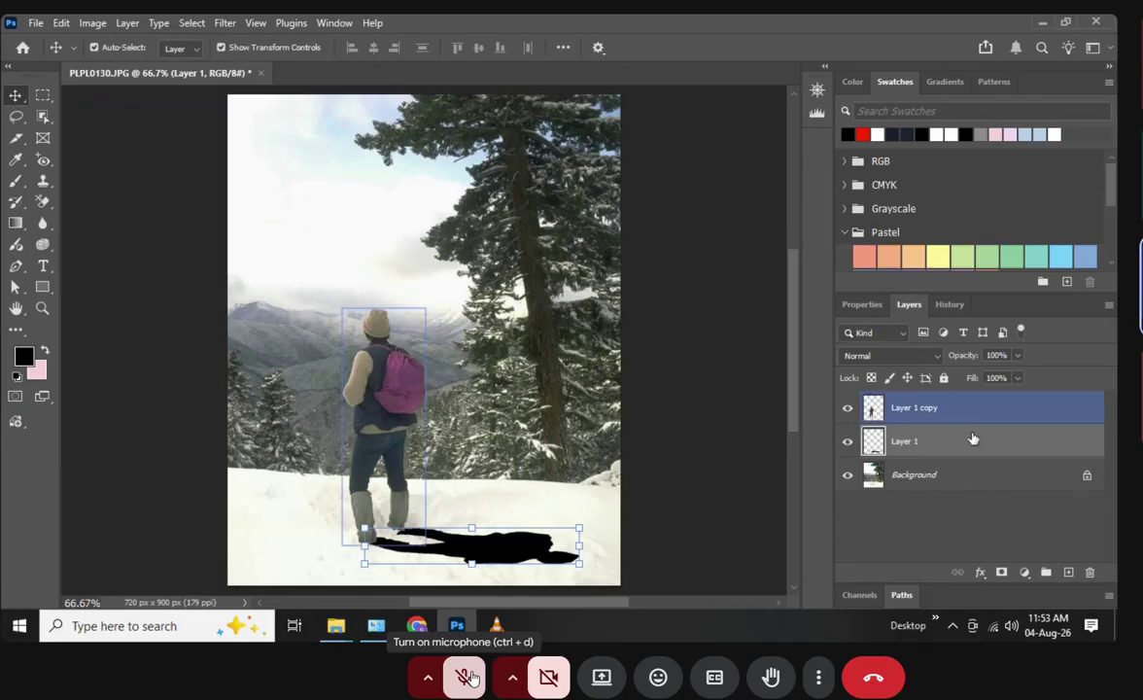
left_click(974, 447)
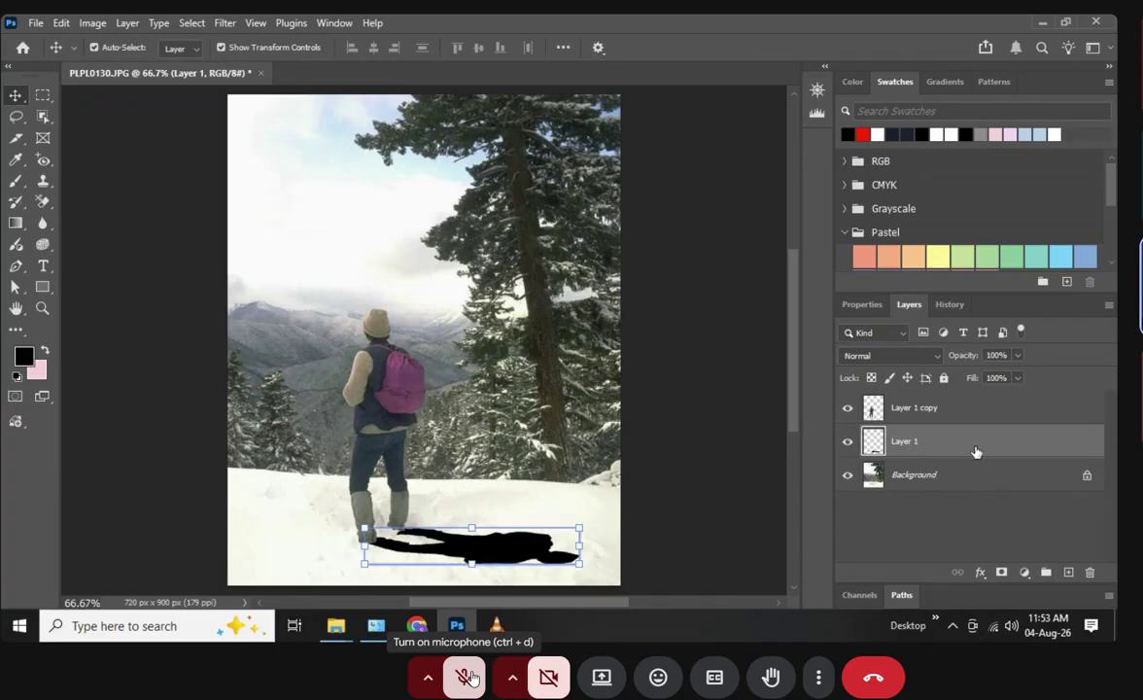
left_click(1017, 354)
left_click_drag(1020, 375, 978, 380)
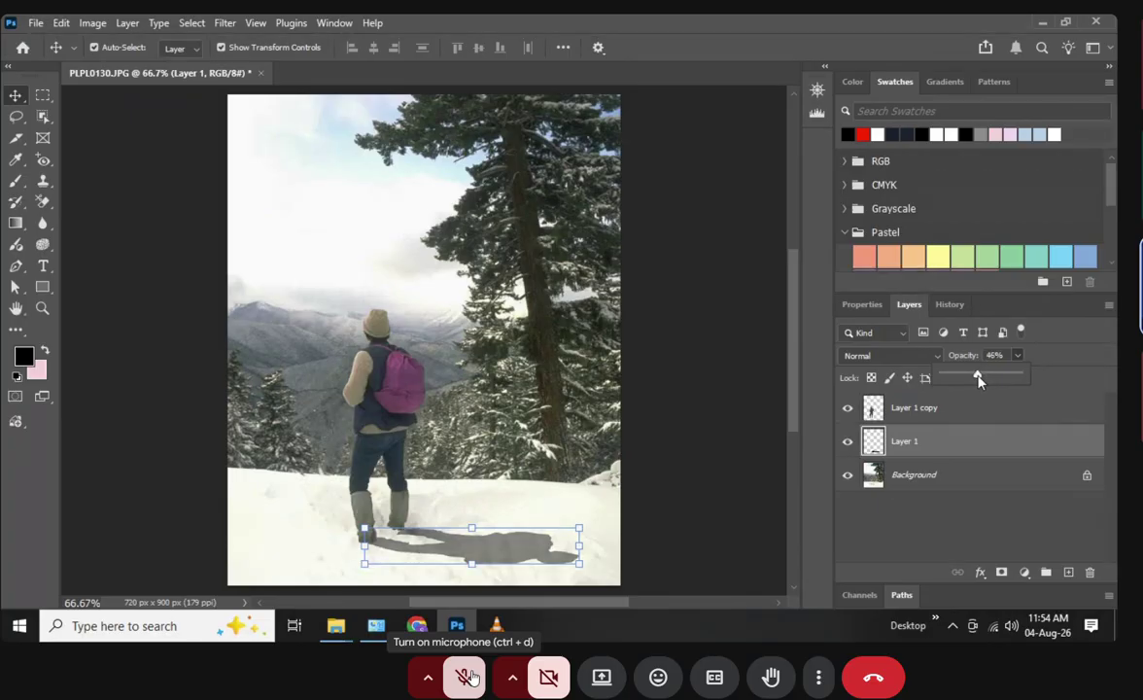
left_click(740, 363)
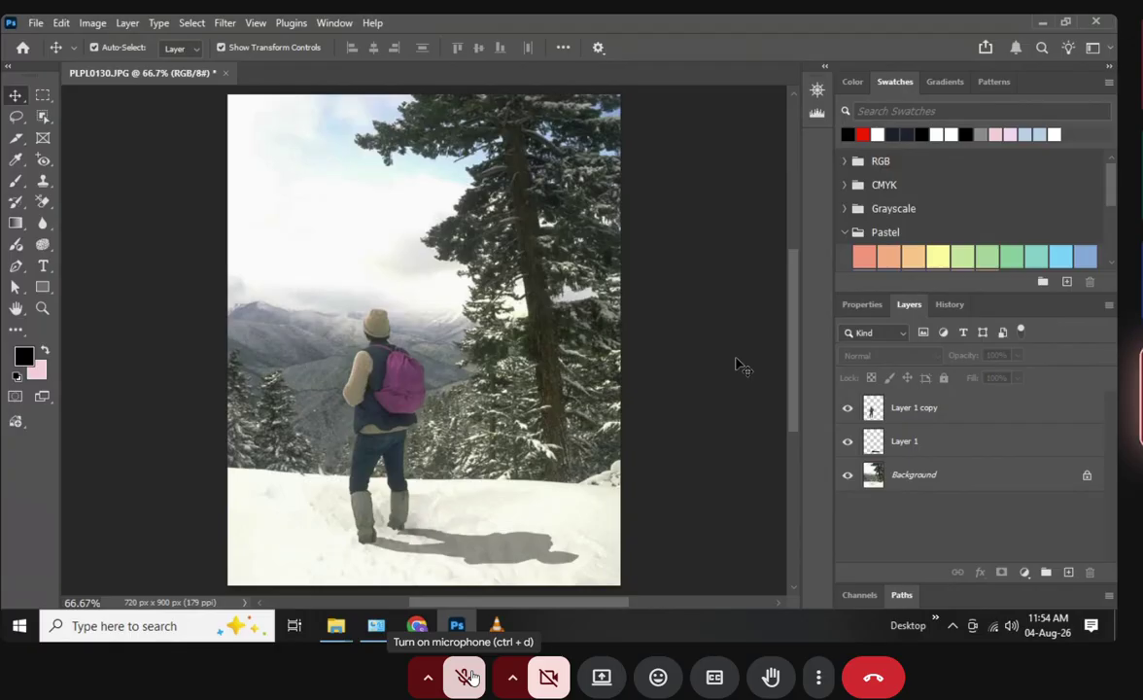
left_click(469, 676)
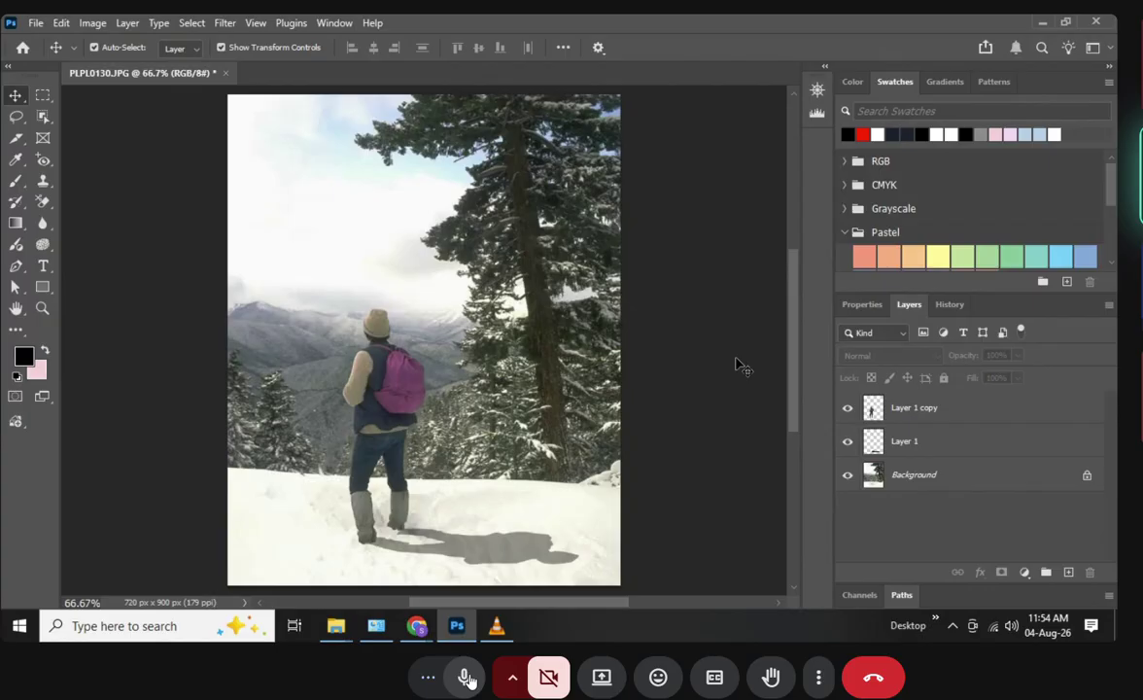
left_click(468, 676)
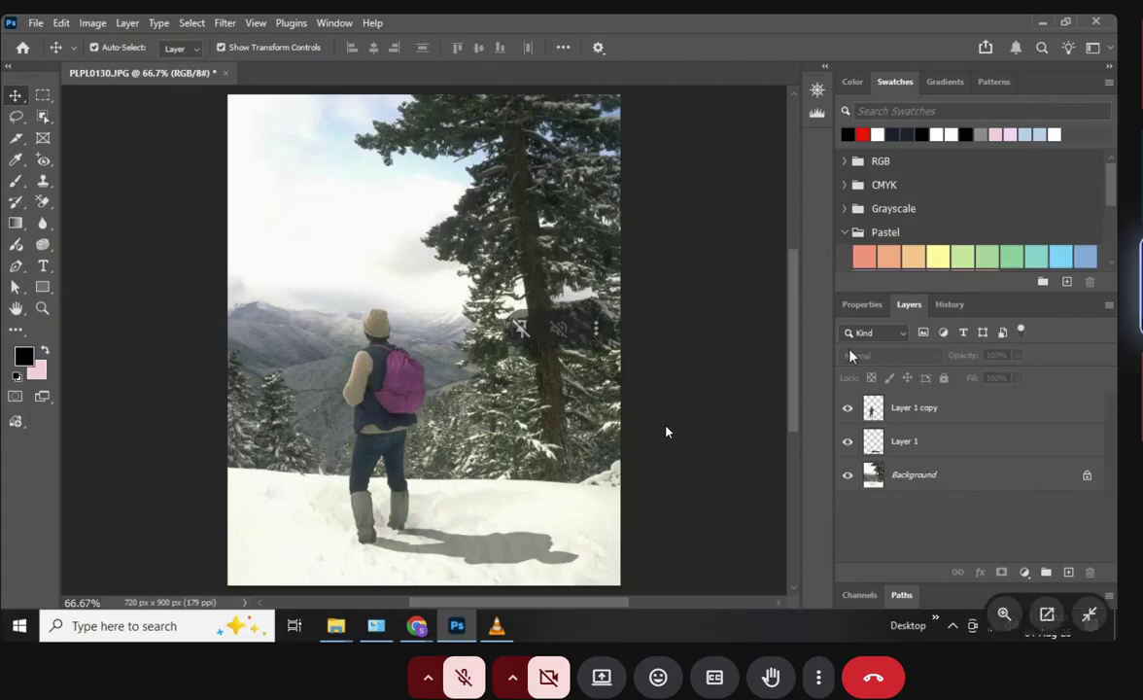
Make Layer 1 active, load the shadow's outline as a selection, and clear that selection again
left_click(974, 408)
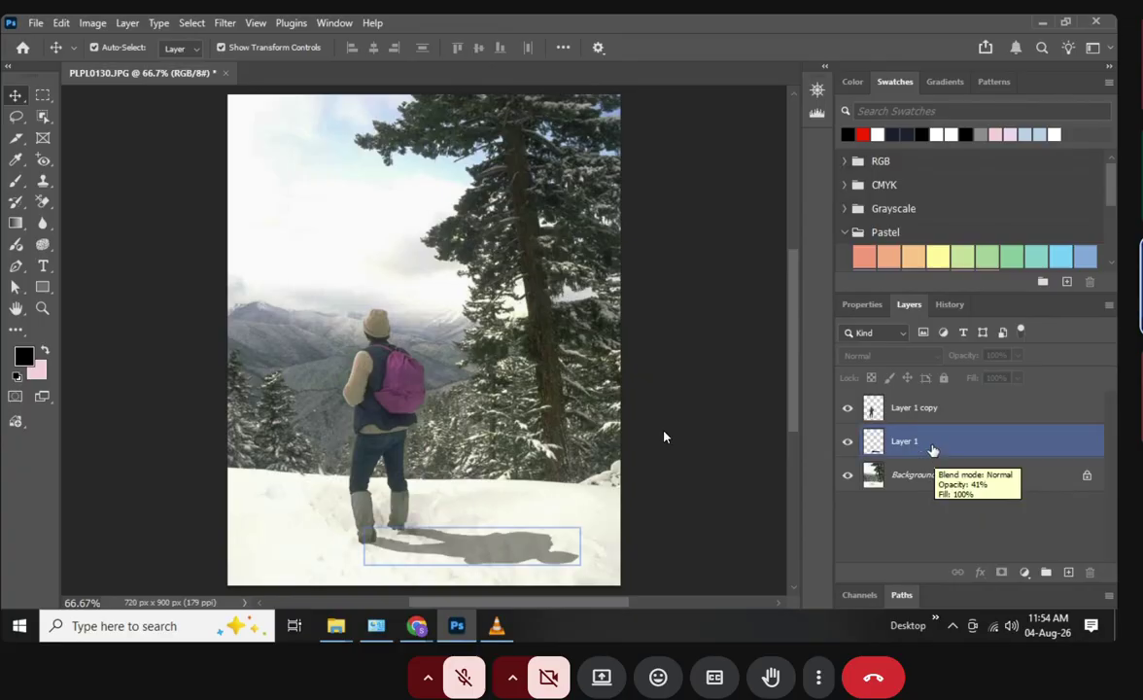
left_click(933, 443)
left_click(923, 442)
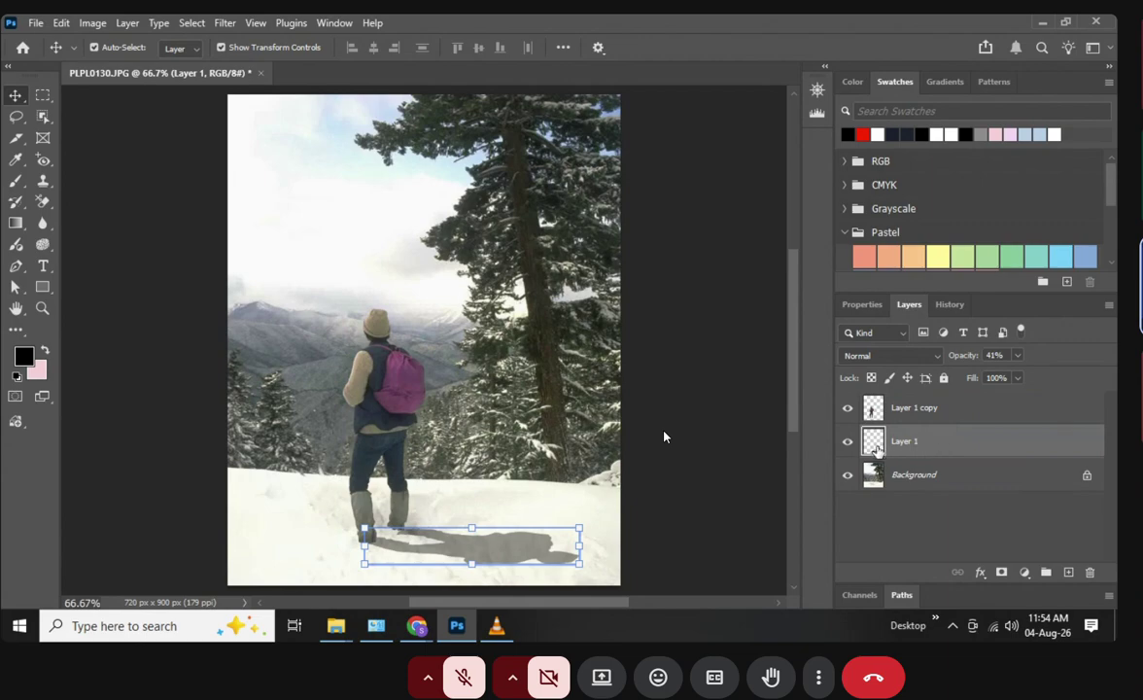
left_click(874, 442, "ctrl")
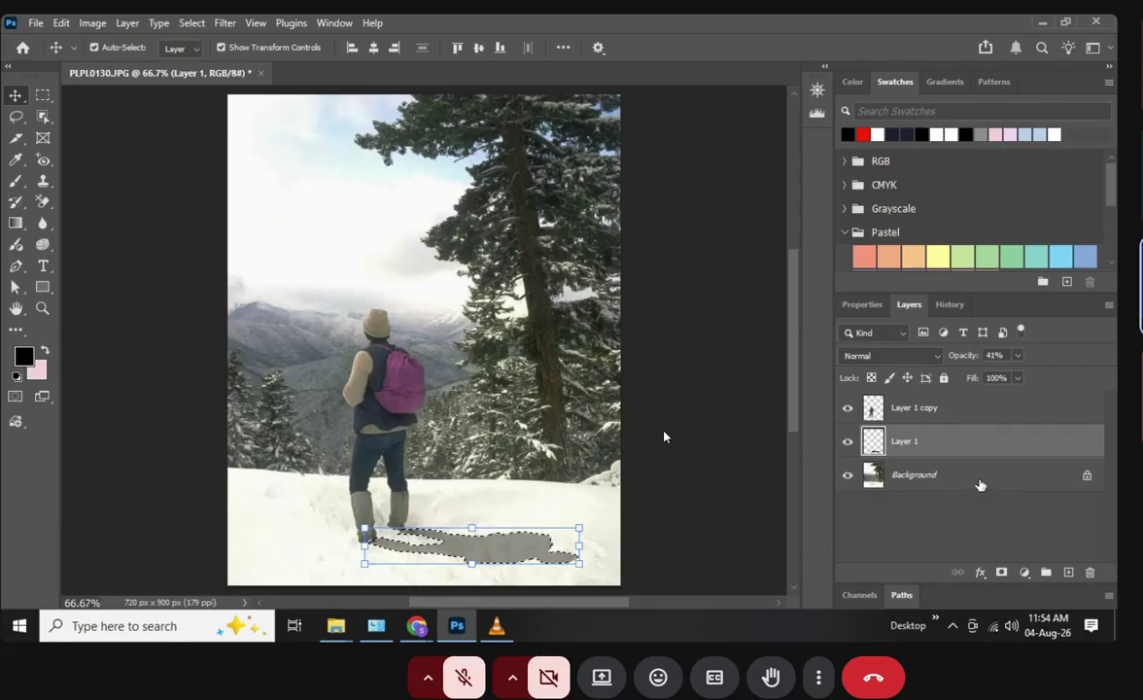
left_click(930, 407)
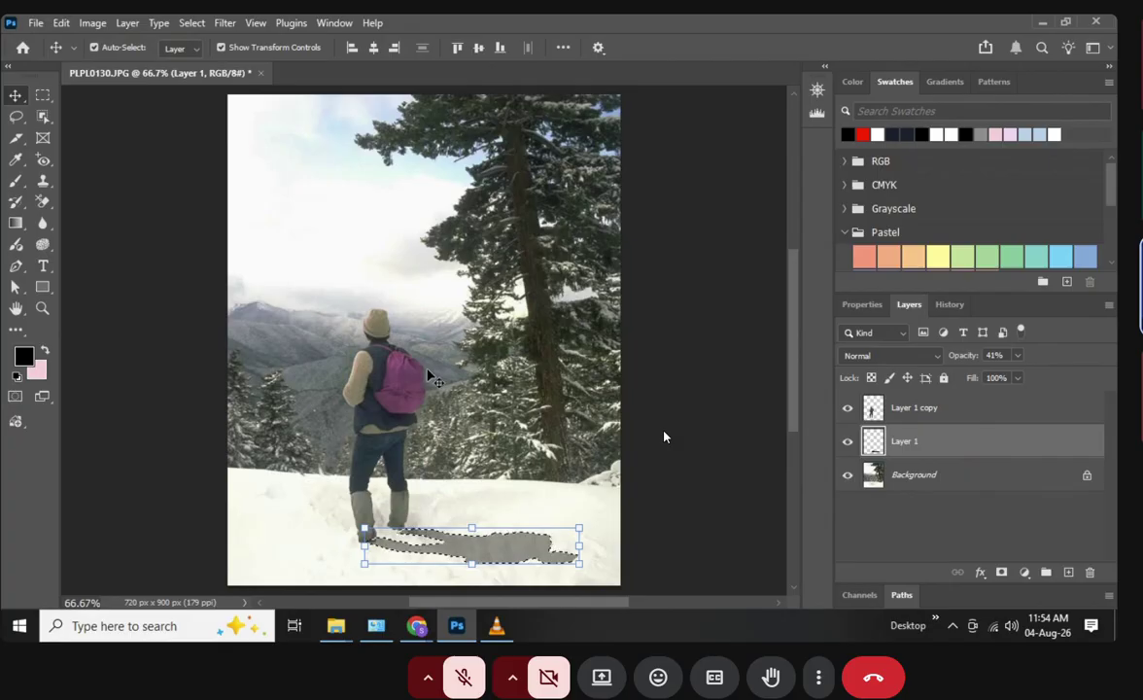
key("ctrl")
key("ctrl+d")
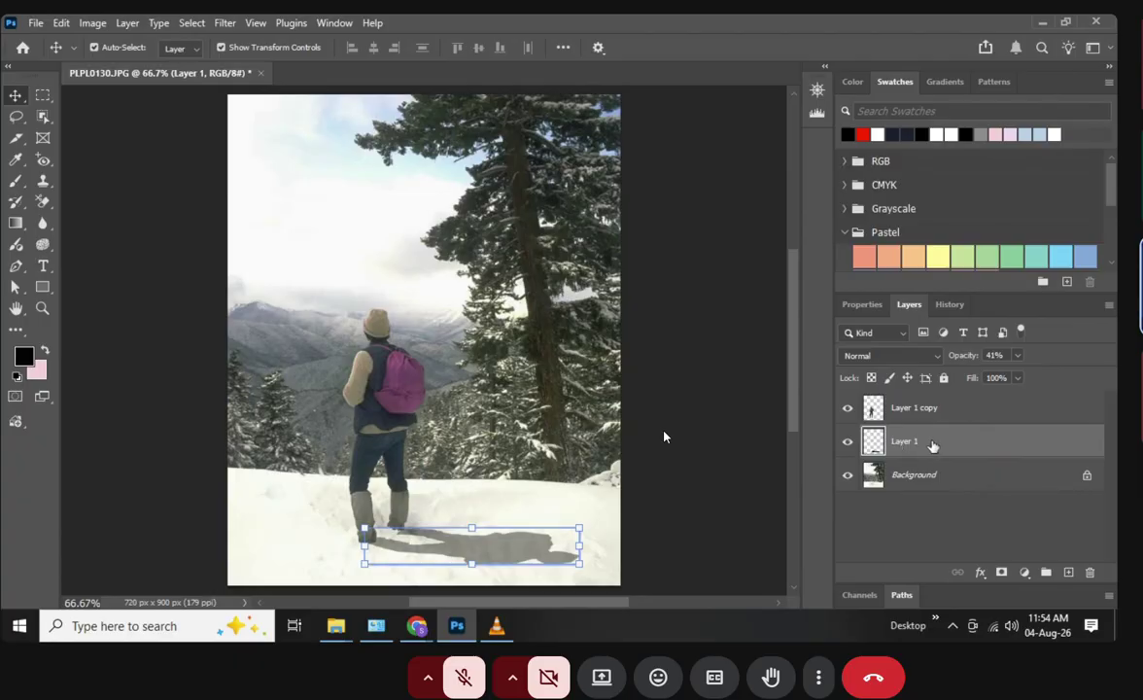
View the Free Transform options for the shadow on Layer 1, leave the transform and deselect the layer
key("ctrl+t")
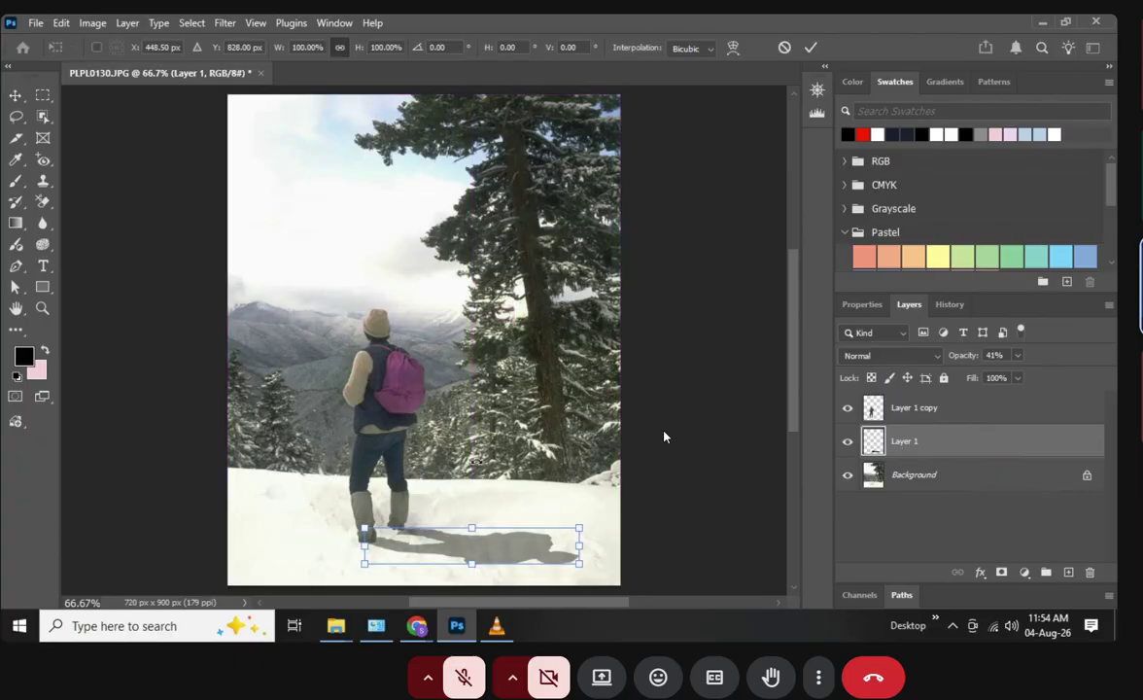
right_click(525, 545)
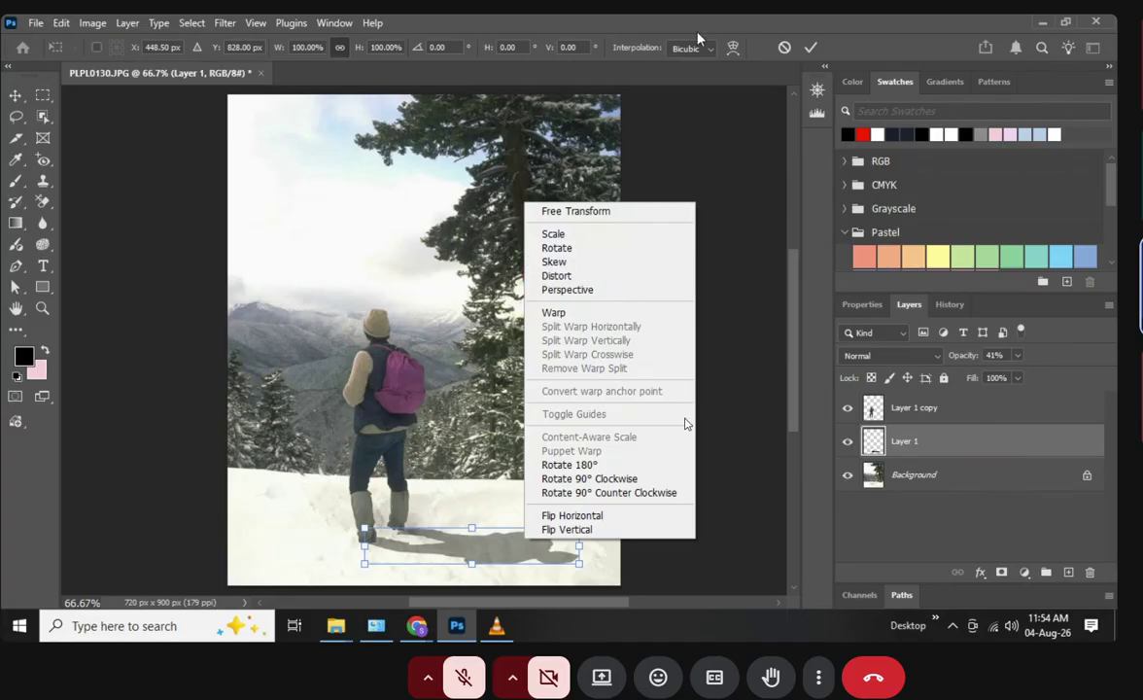
key("Escape")
key("Return")
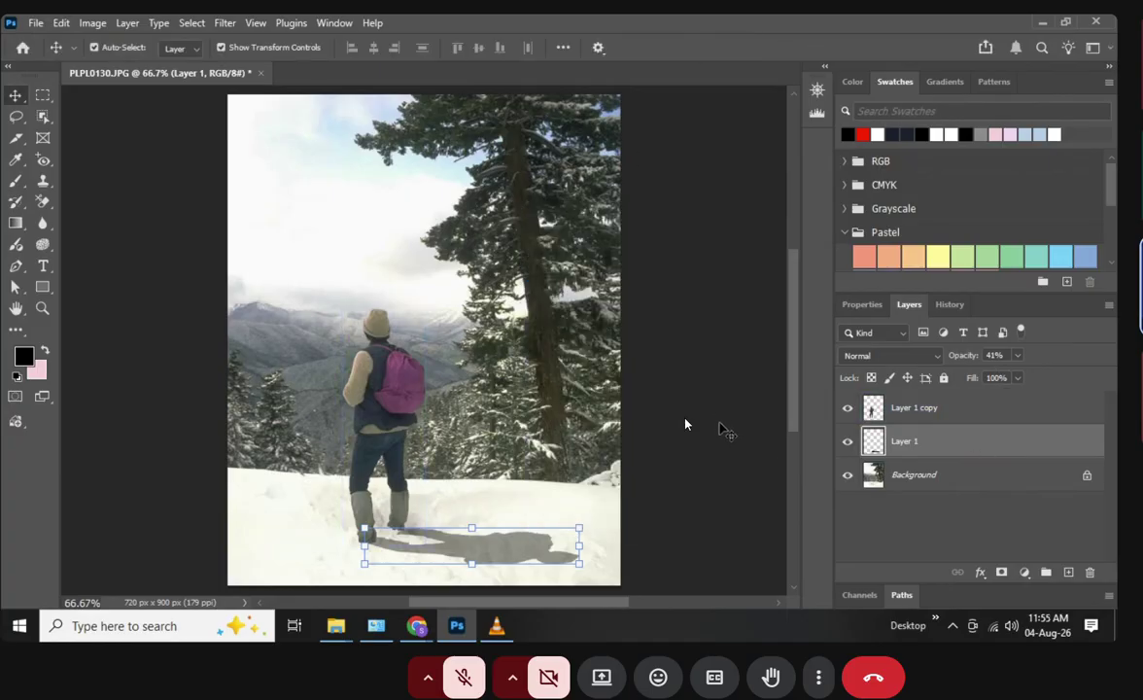
left_click(714, 170)
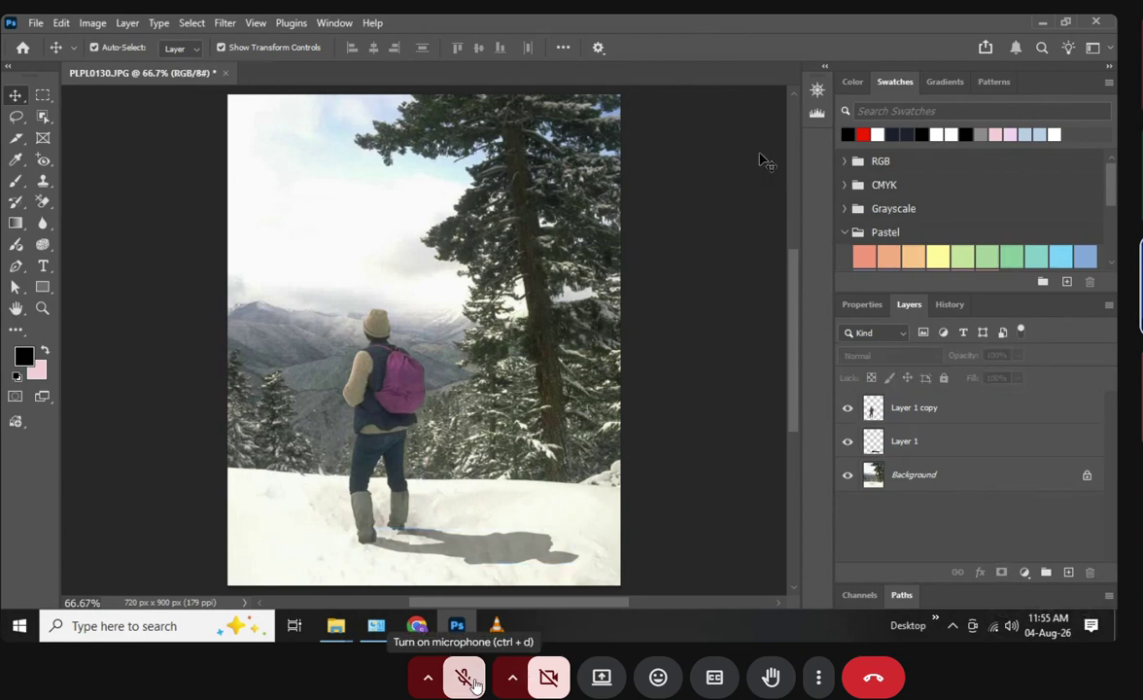
left_click(464, 677)
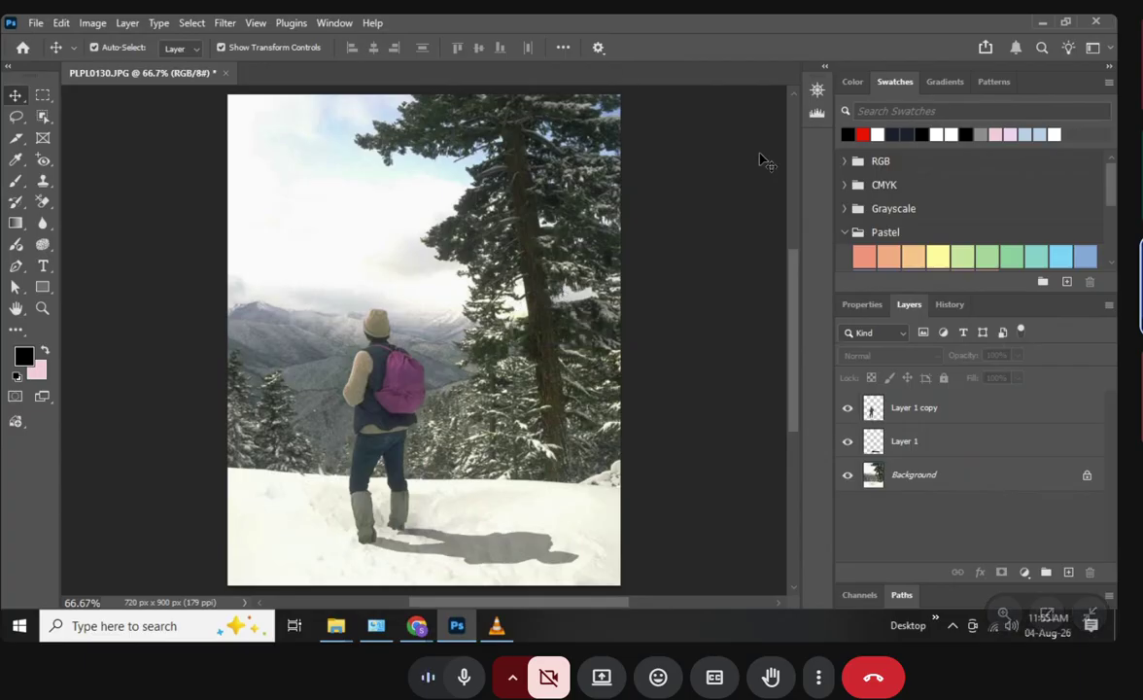